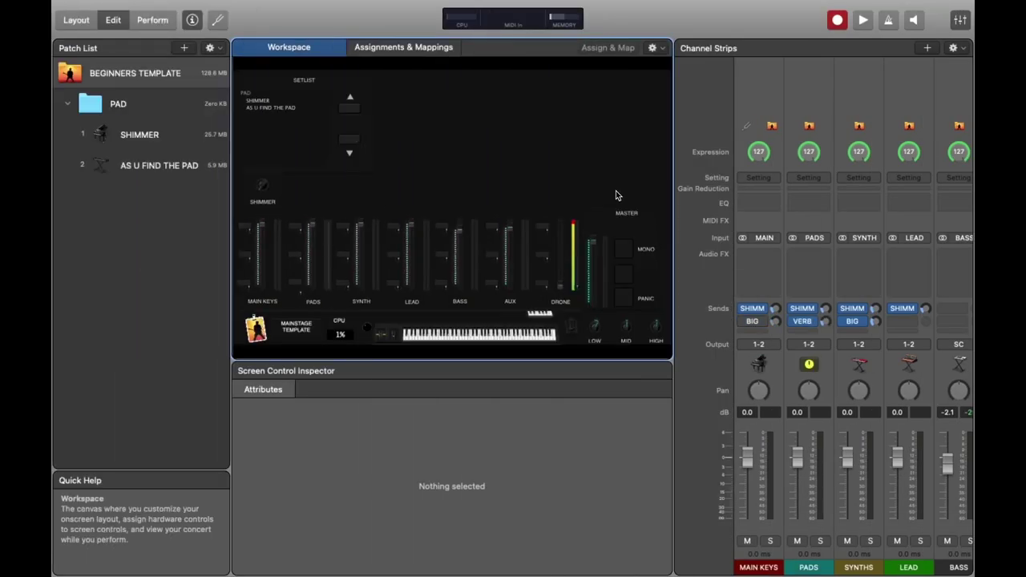
Step: Copy the SHIMMER patch's RetroSyn channel strip to the concert level, placing it right after the AUX strip
left_click(927, 92)
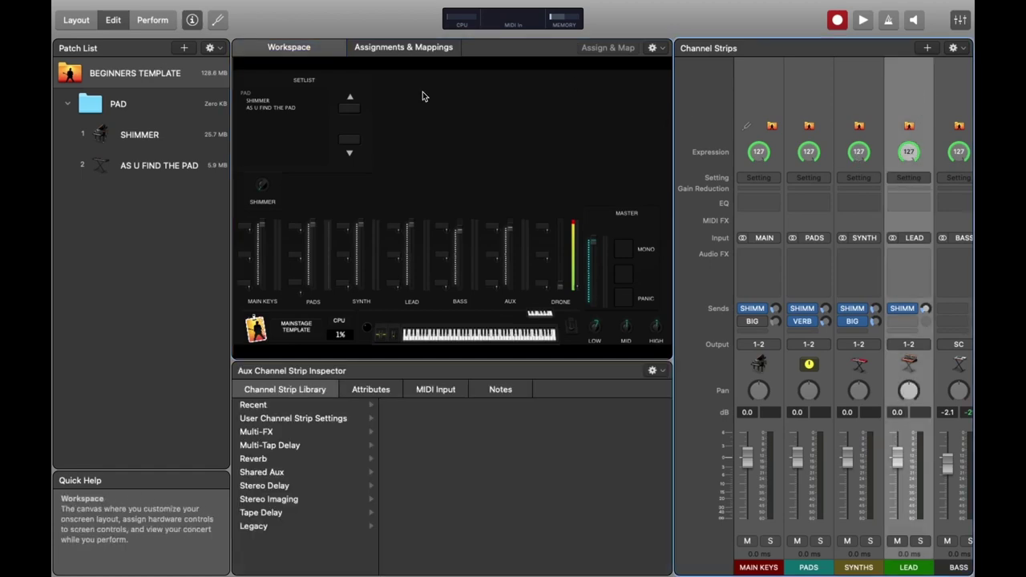
left_click(197, 135)
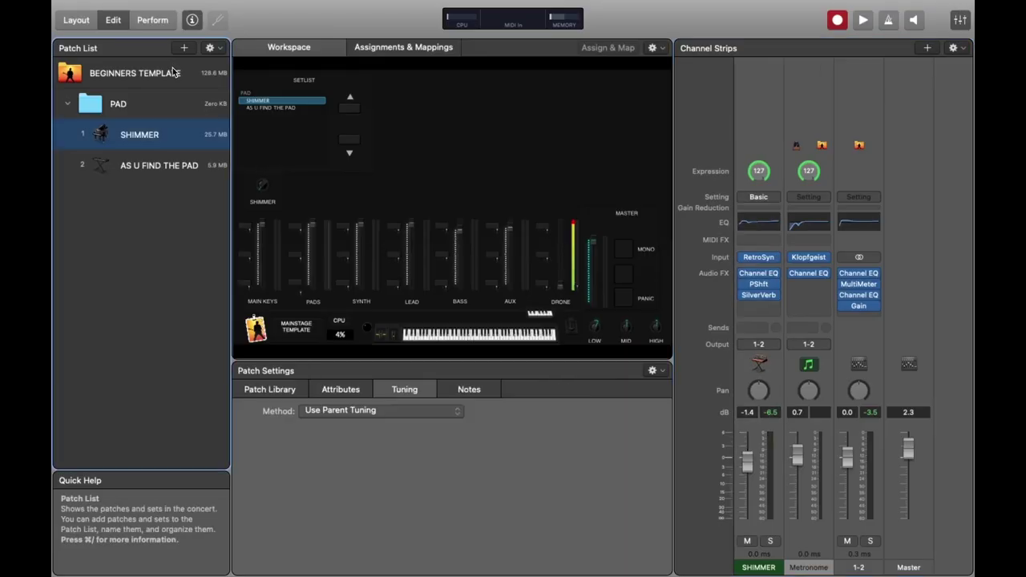
left_click(172, 71)
left_click(947, 96)
scroll(946, 95, "right", 5)
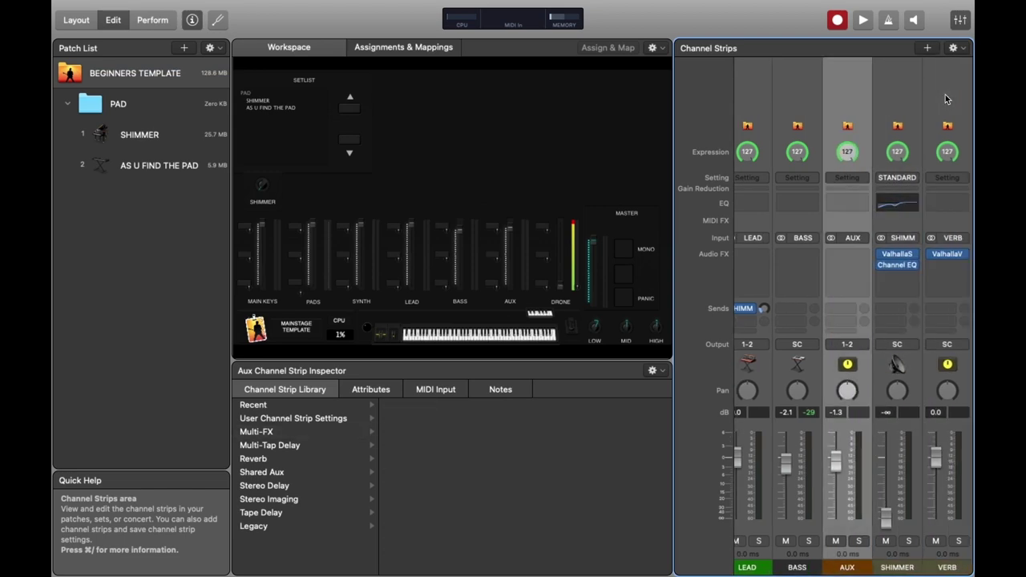
left_click(558, 275)
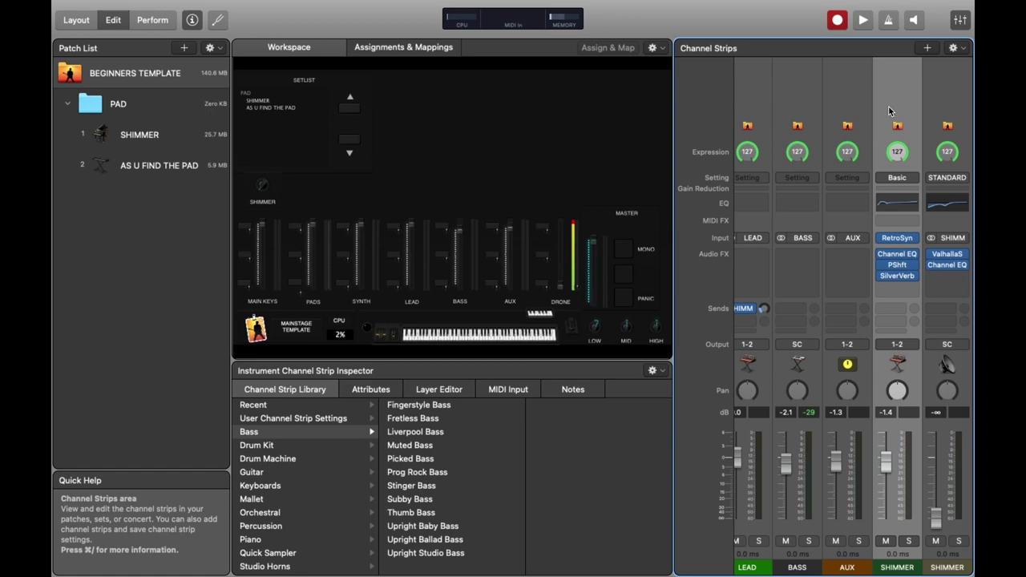
Step: Play the onscreen keyboard to test the concert-level RetroSyn SHIMMER strip, and set that strip's MIDI input keyboard to None
left_click(533, 337)
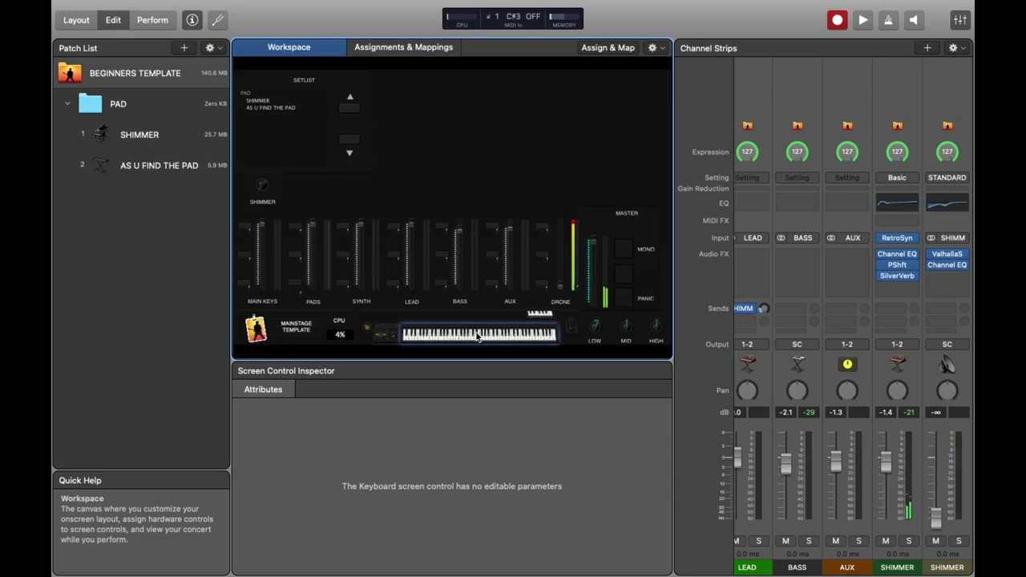
left_click(895, 90)
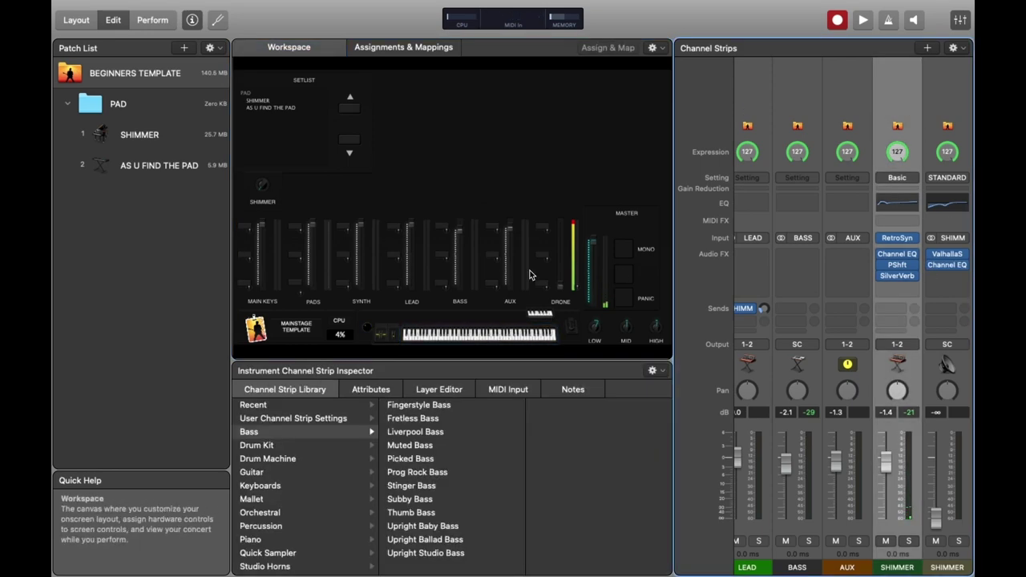
left_click(509, 389)
left_click(366, 413)
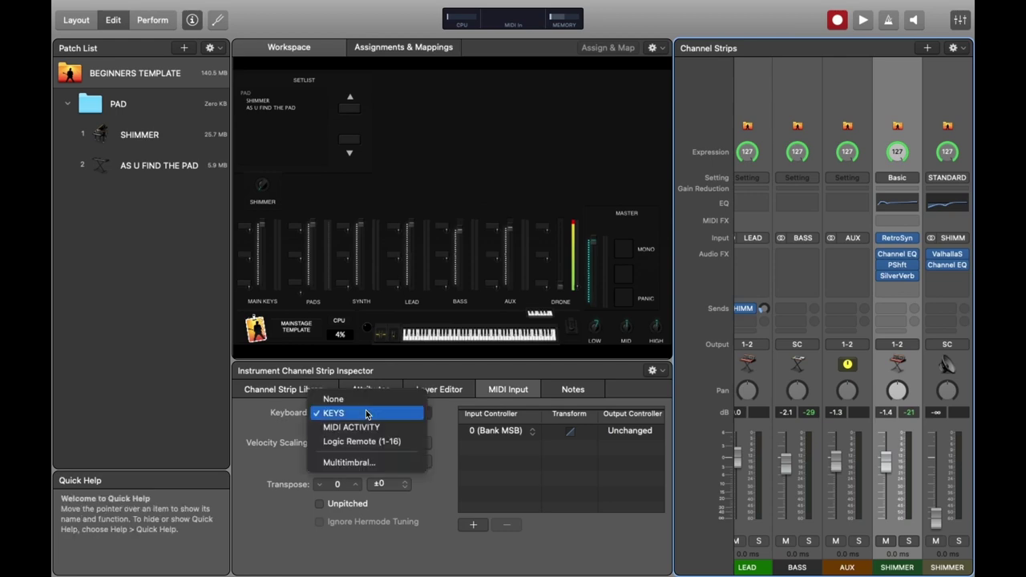
left_click(368, 400)
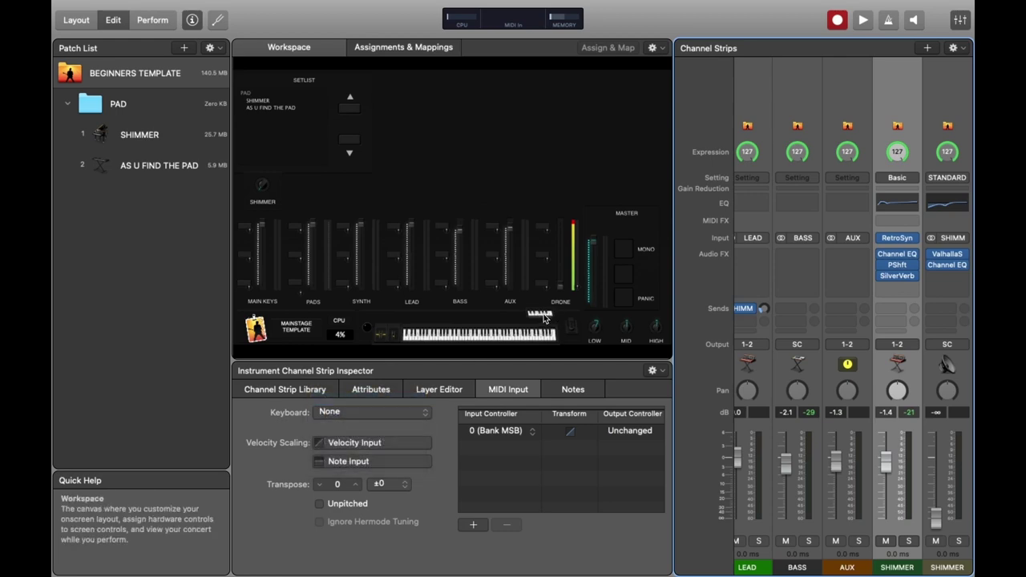
left_click(542, 314)
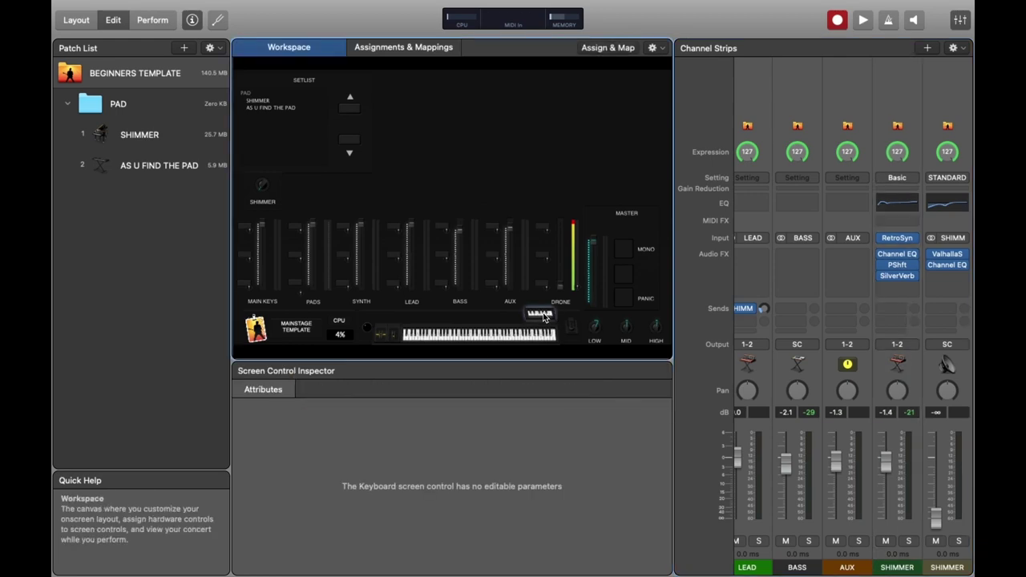
Step: Create one Aux channel strip at the concert level beside the RetroSyn SHIMMER strip
left_click(887, 90)
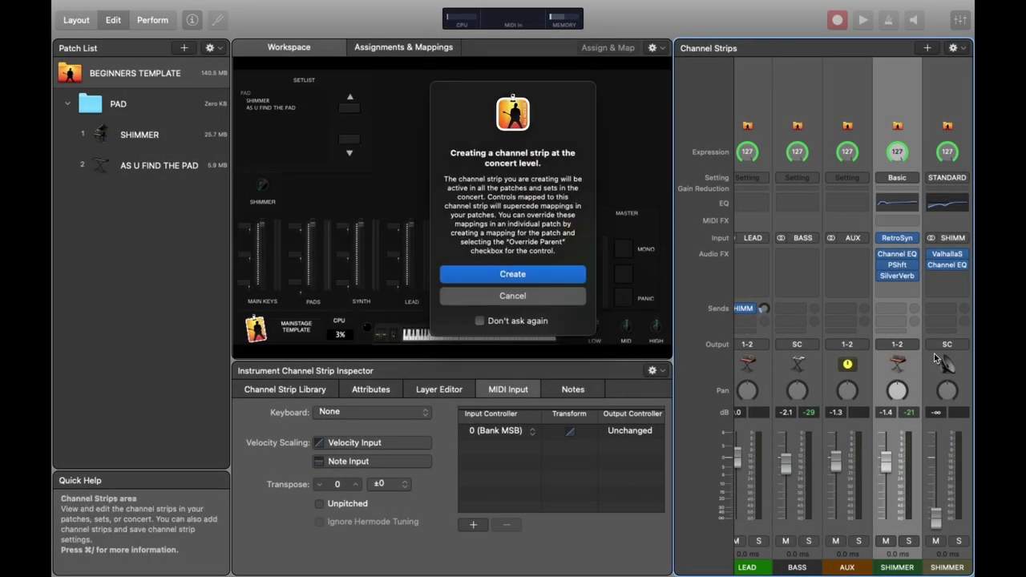
left_click(533, 296)
left_click(928, 48)
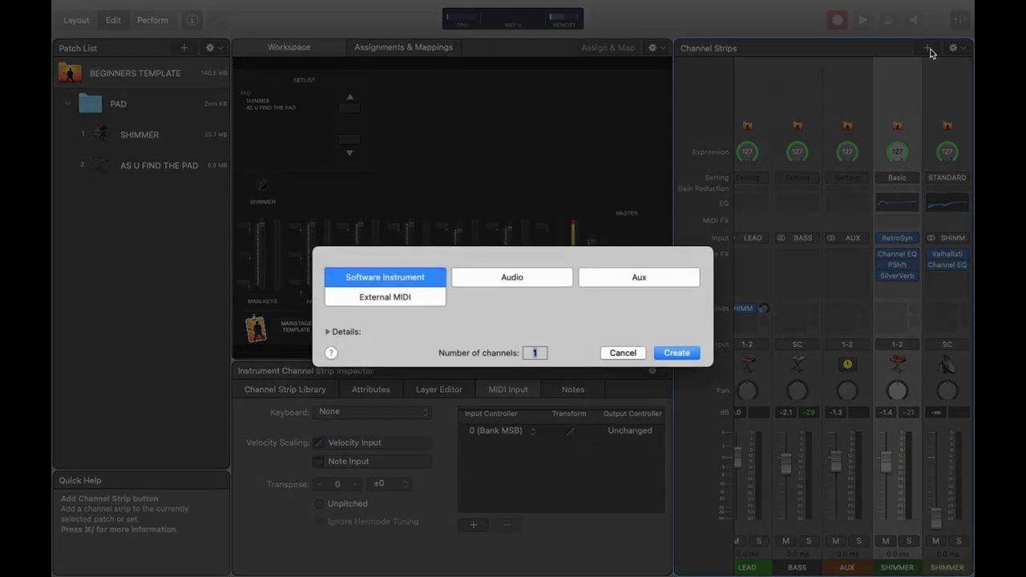
left_click(624, 283)
left_click(685, 354)
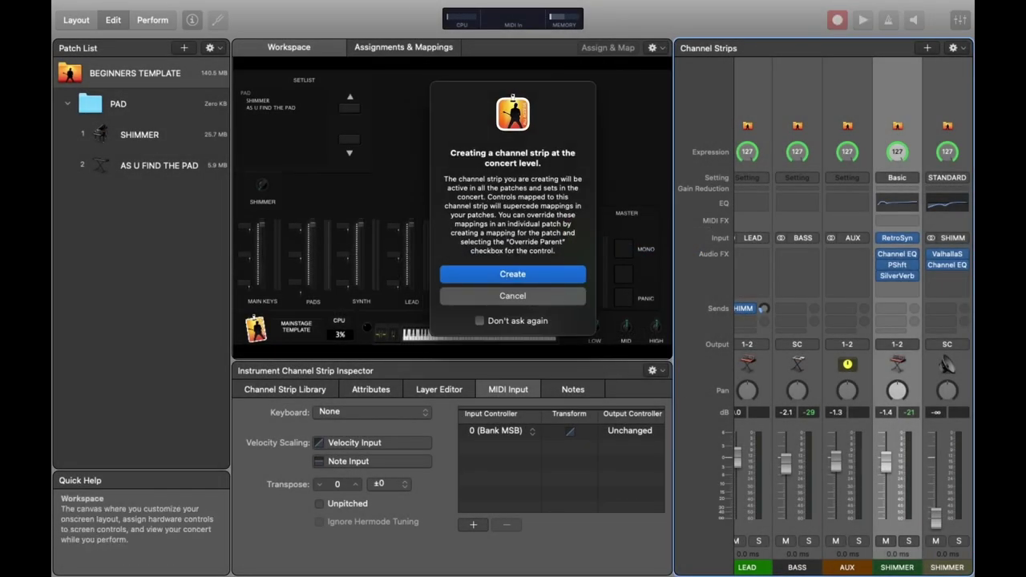
left_click(555, 276)
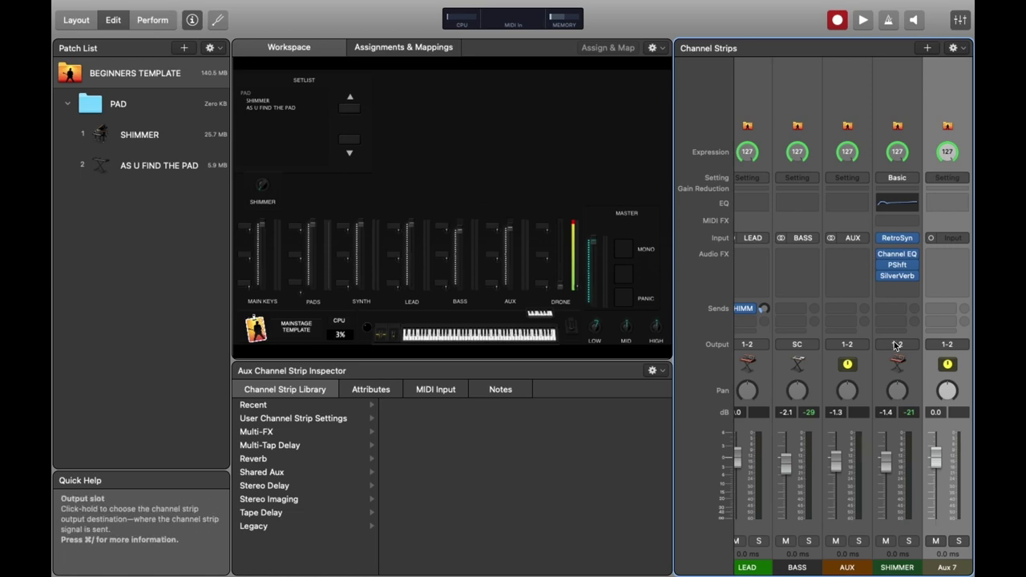
Step: Set the new aux strip's input to Bus 7
left_click(945, 239)
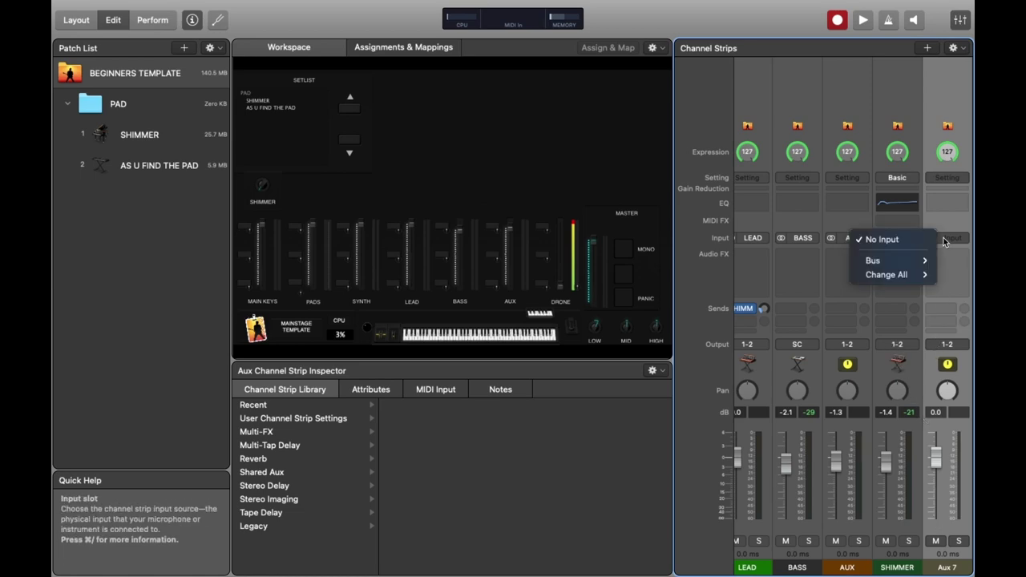
mouse_move(923, 261)
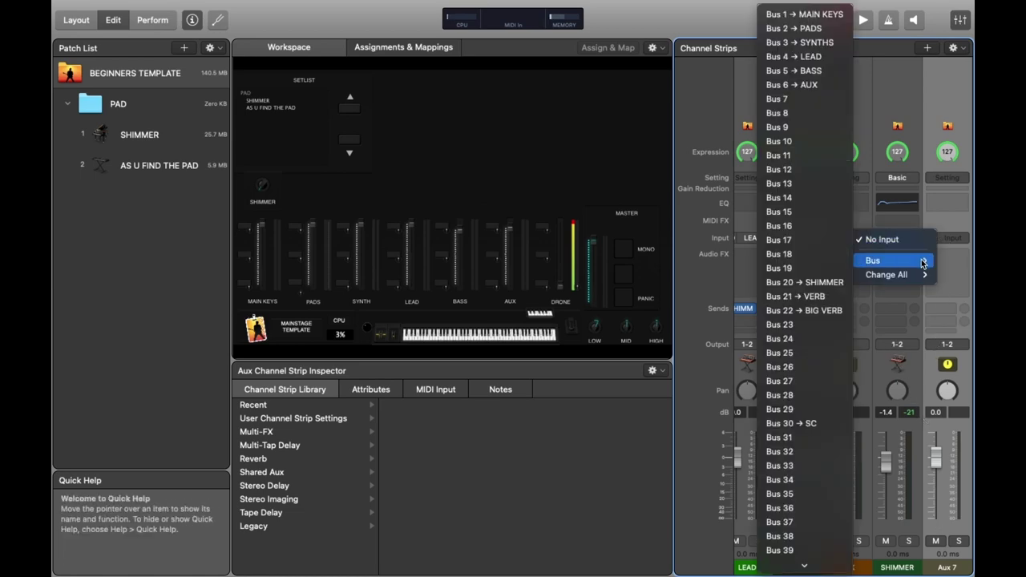
left_click(805, 99)
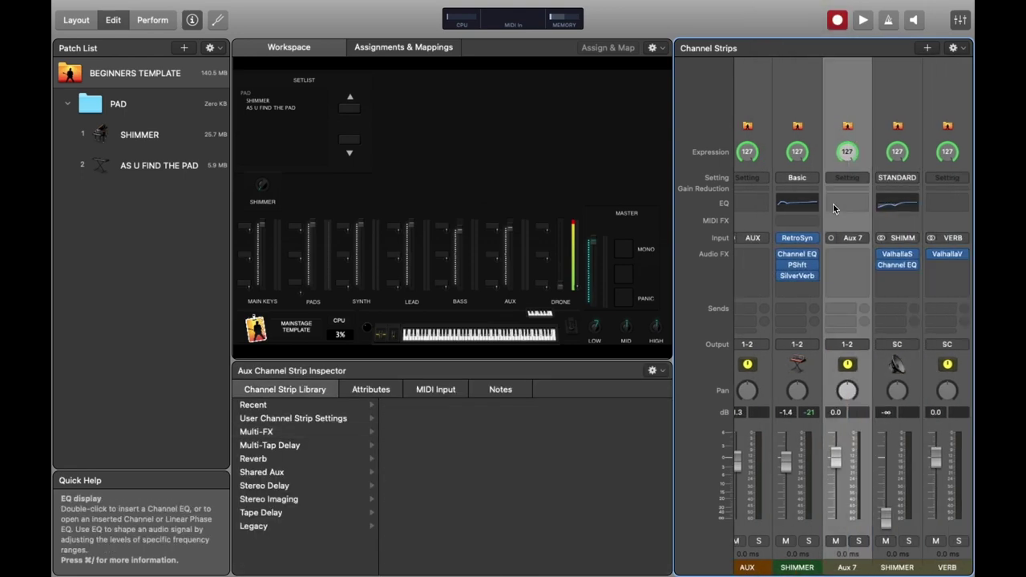
Step: Rename the new aux channel strip as DRONE BUS
left_click(833, 204)
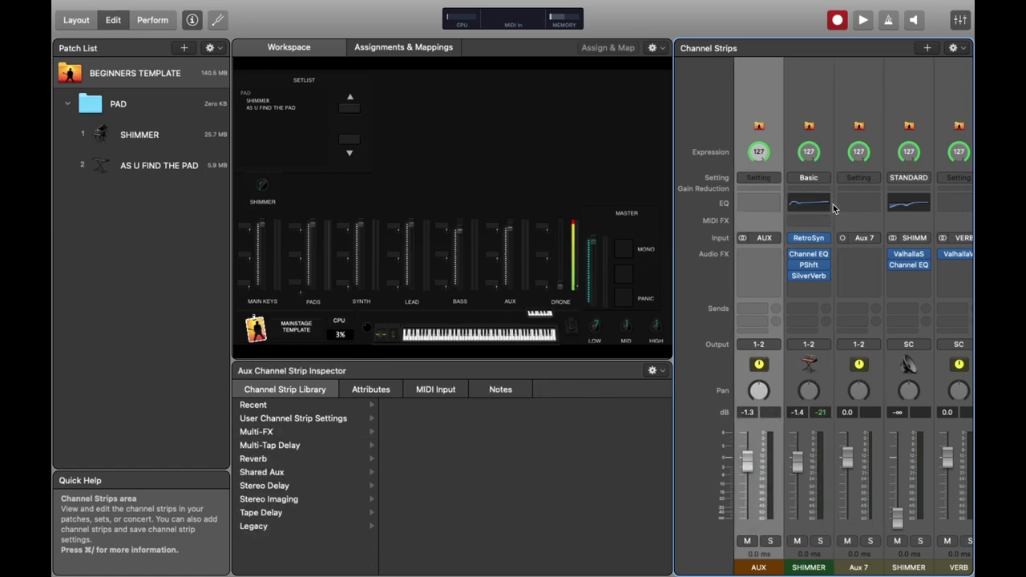
left_click(835, 207)
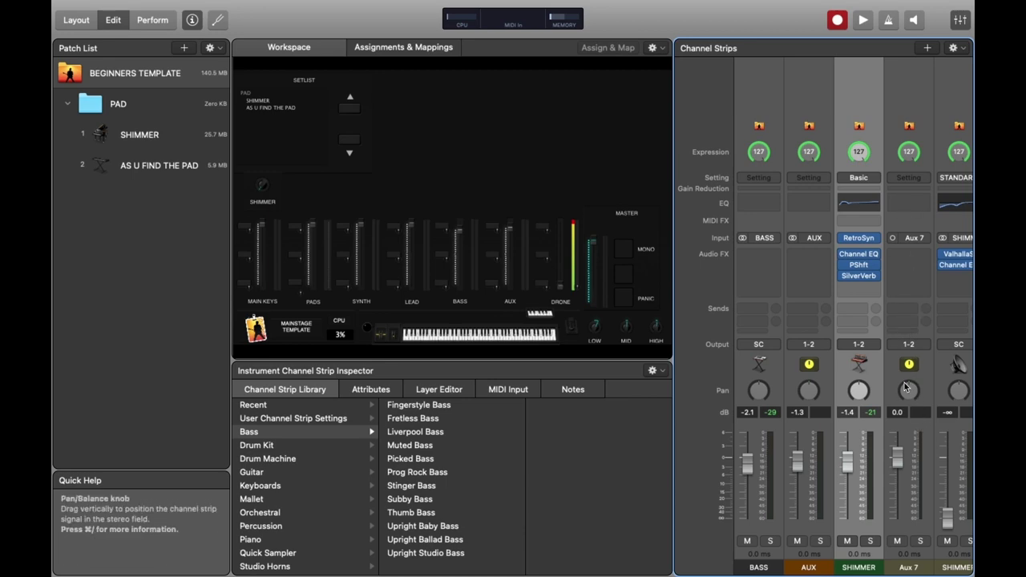
left_click(909, 567)
left_click(908, 567)
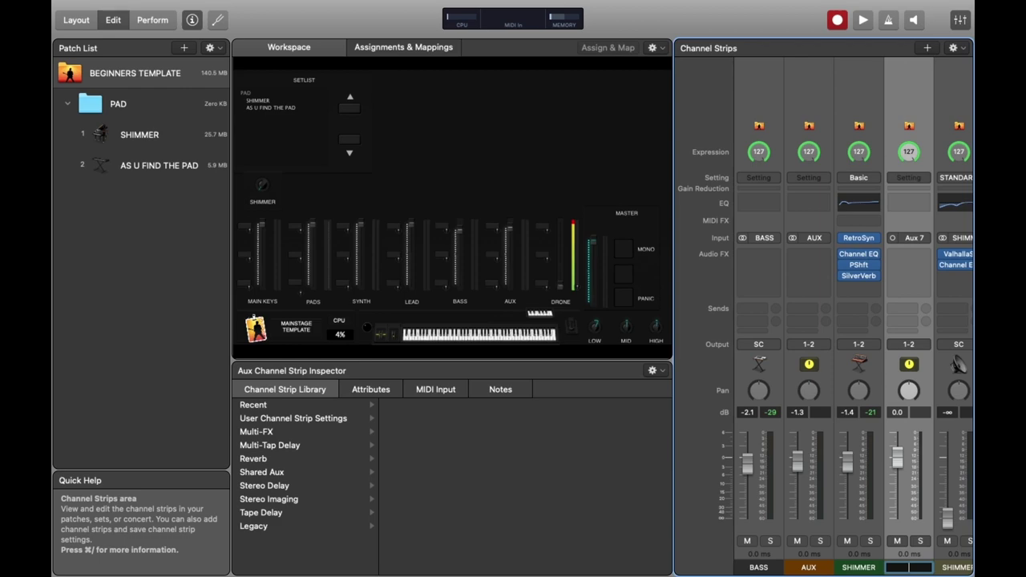
type("DRONE BUS")
key("Return")
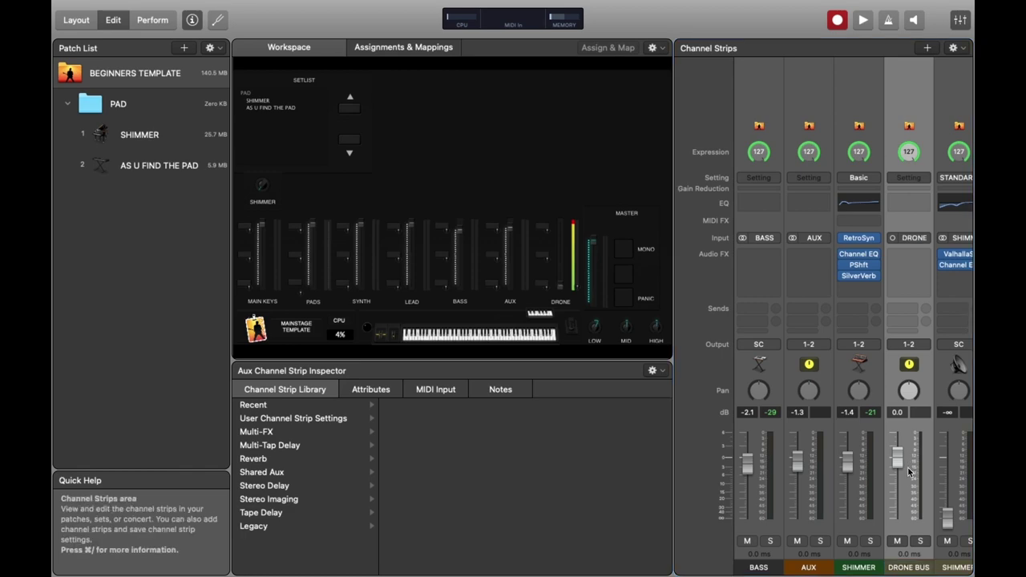
Step: Route the RetroSyn SHIMMER strip's output to Bus 7, the DRONE BUS
left_click(865, 345)
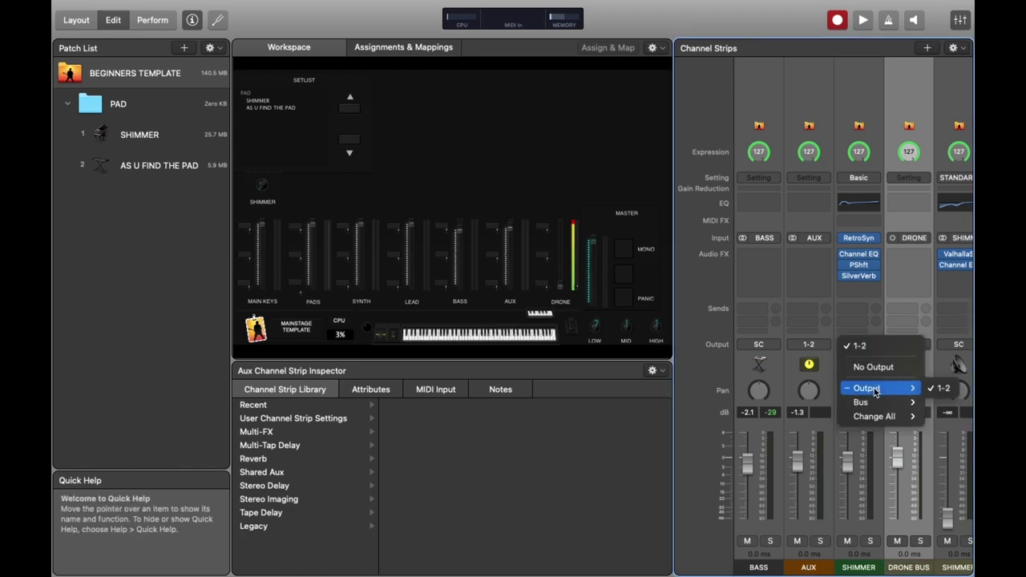
mouse_move(874, 402)
left_click(794, 99)
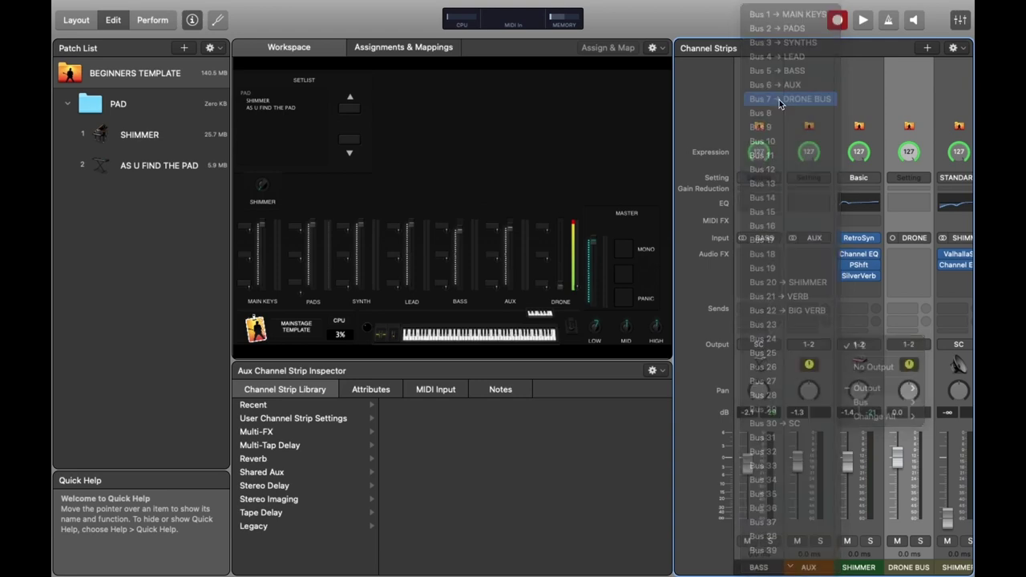
Step: Set the SHIMMER strip's MIDI input keyboard to KEYS and play the onscreen keyboard to test the DRONE BUS routing
left_click(878, 112)
left_click(859, 86)
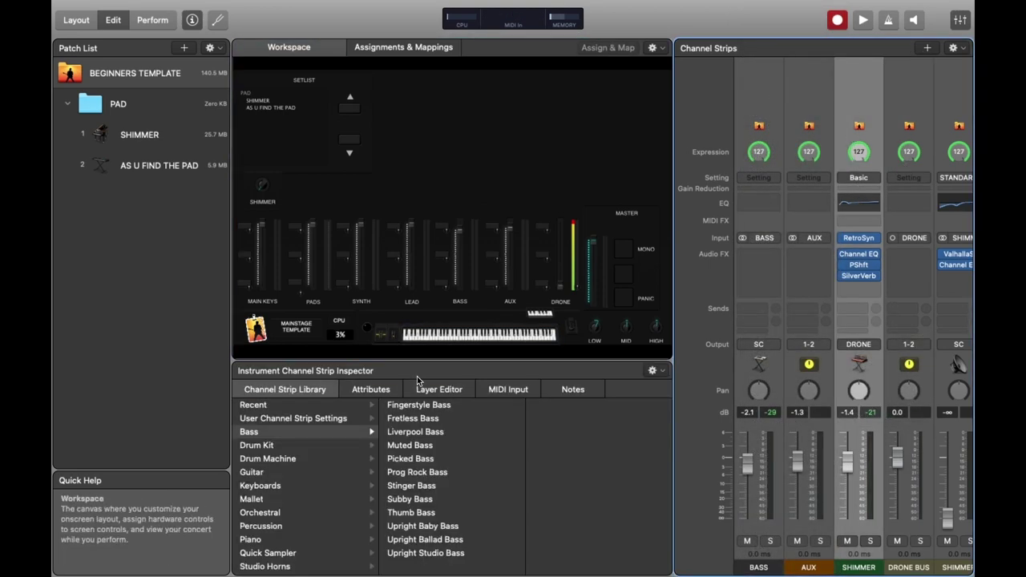
left_click(508, 389)
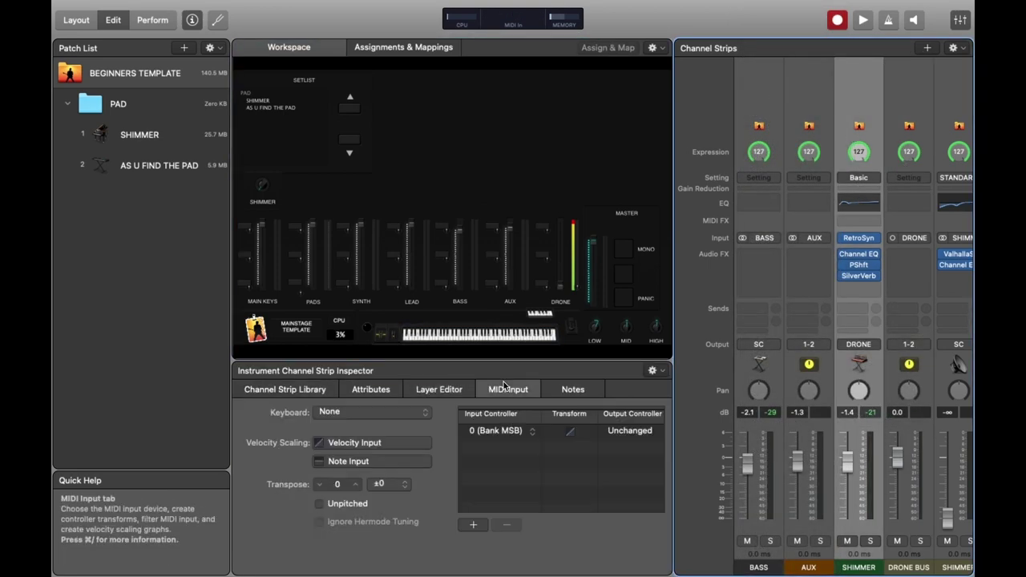
left_click(394, 414)
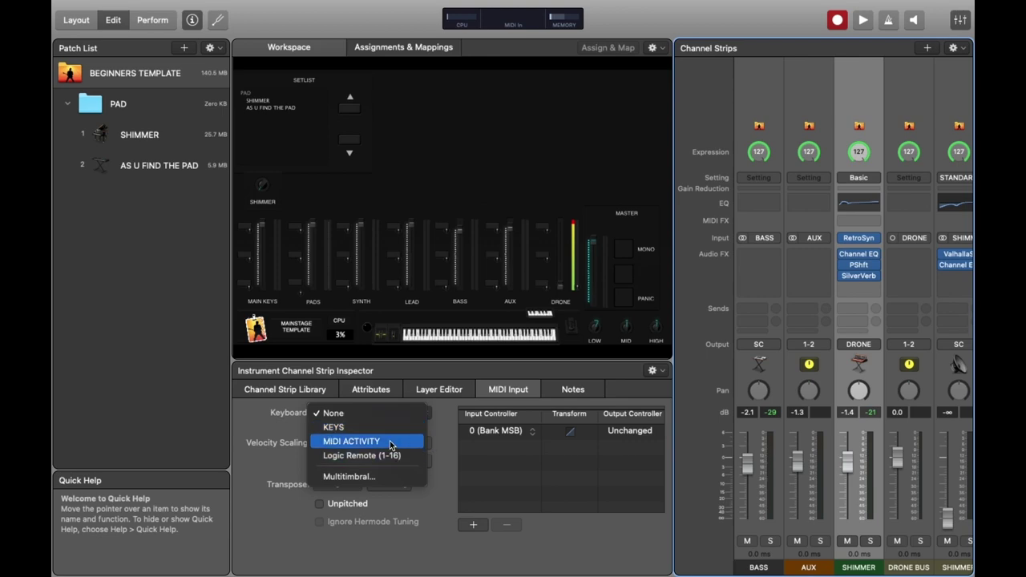
left_click(390, 429)
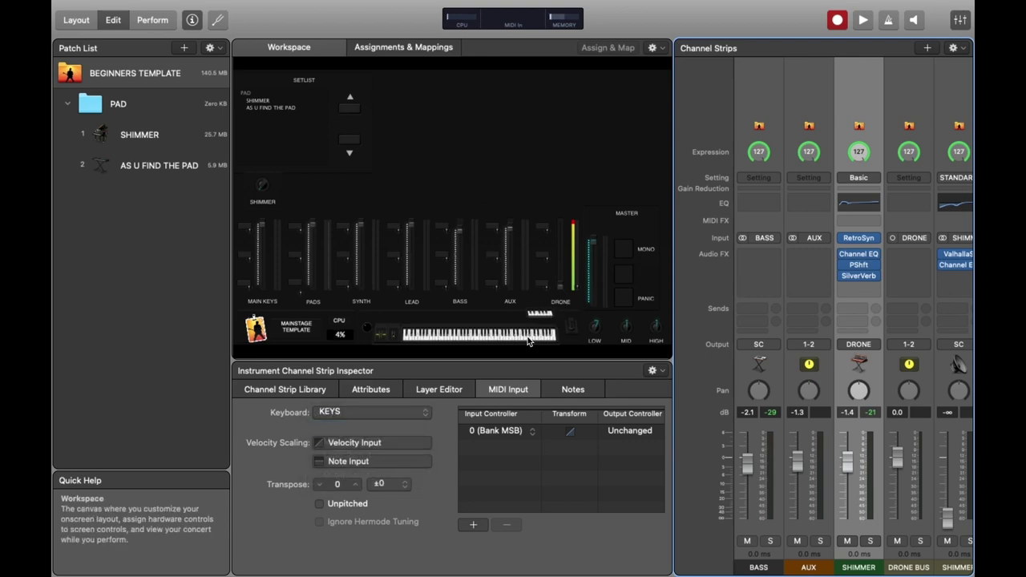
left_click(529, 340)
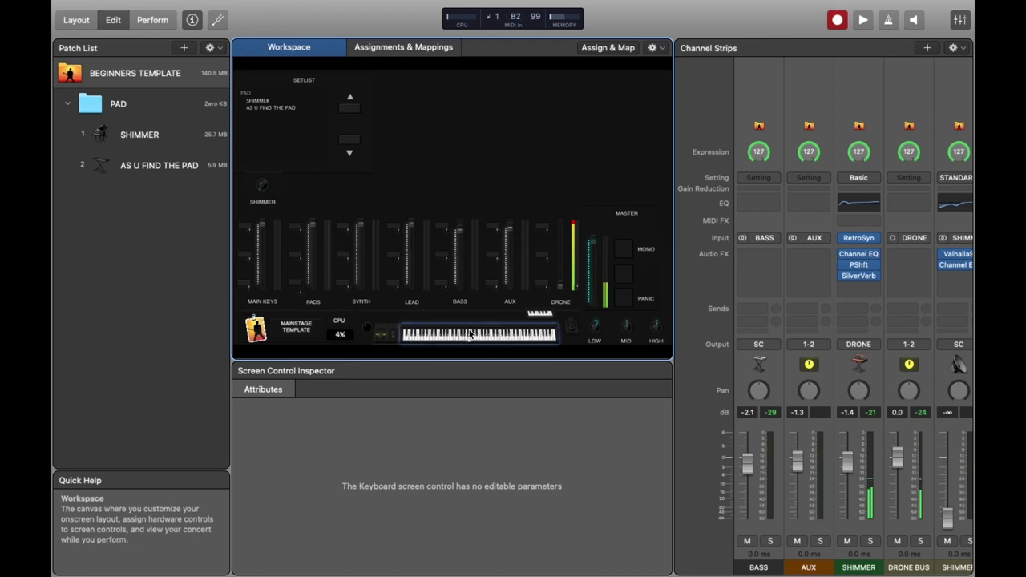
Step: Set the RetroSyn SHIMMER strip's MIDI input keyboard back to None
left_click(867, 72)
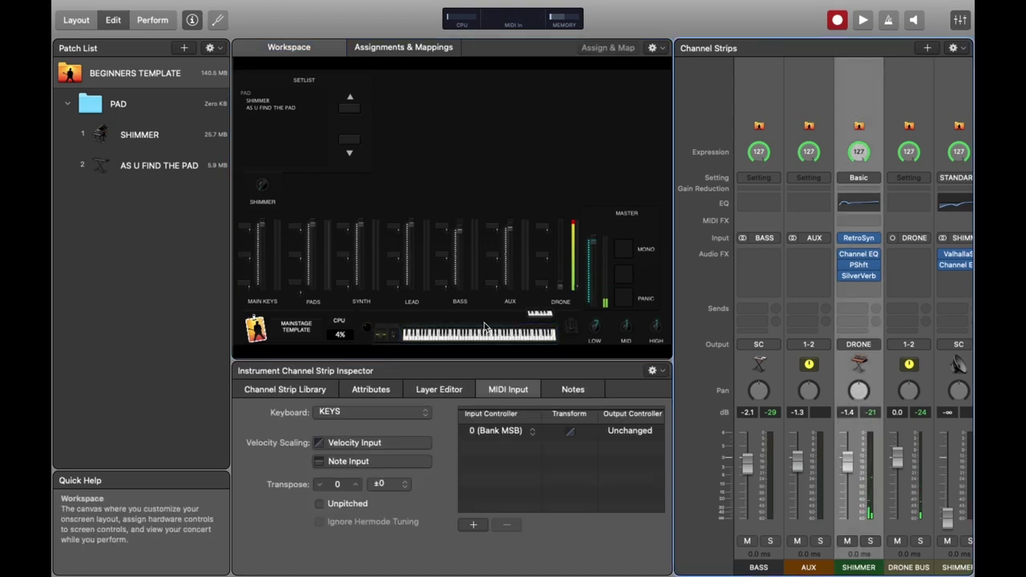
left_click(452, 393)
left_click(514, 389)
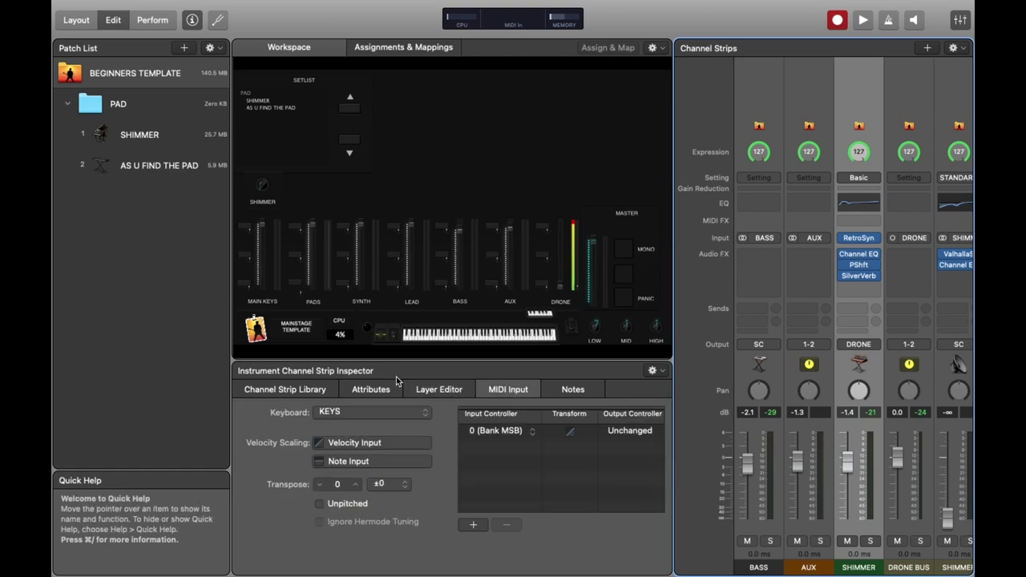
left_click(389, 389)
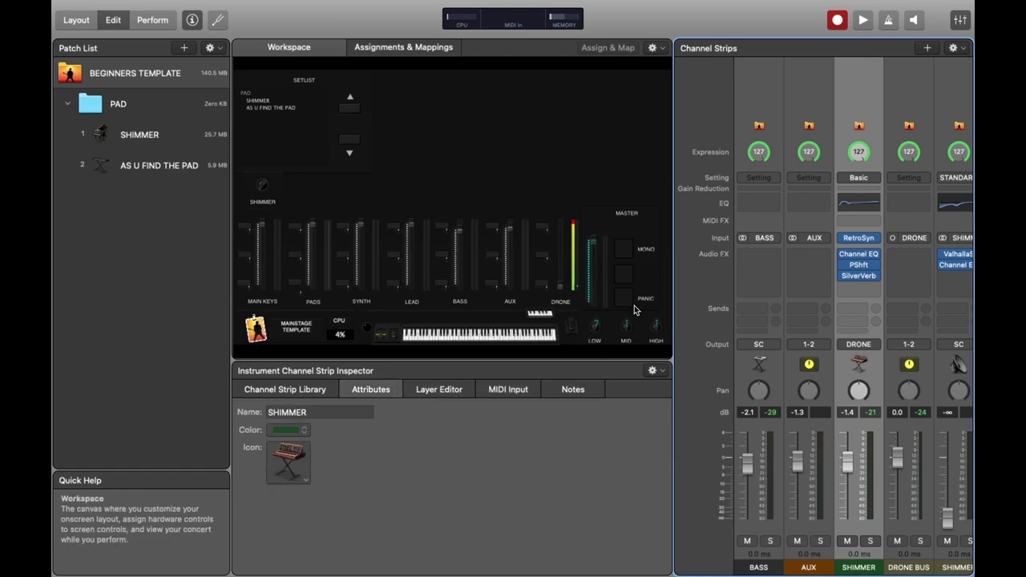
left_click(527, 396)
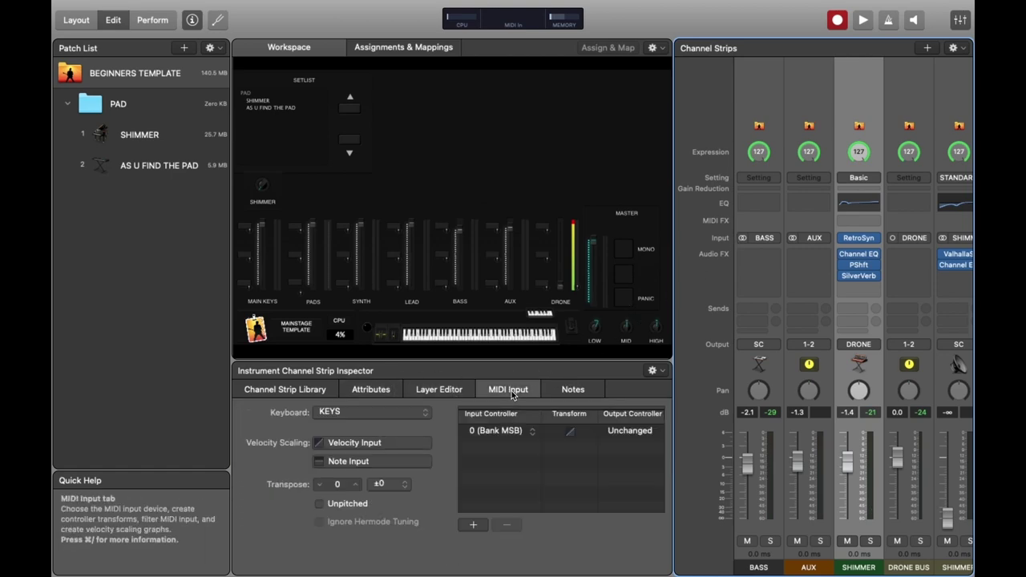
left_click(410, 412)
left_click(409, 400)
left_click(858, 219)
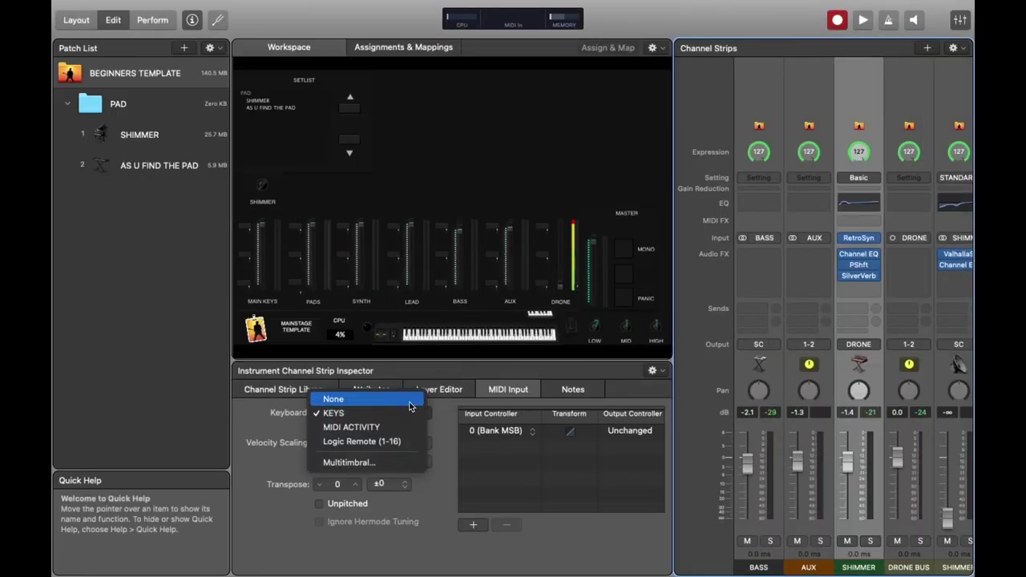
left_click(410, 400)
Step: Insert the Scripter MIDI effect on the RetroSyn SHIMMER strip, load its WORSHIP DRONE setting and close the plug-in windows
left_click(858, 218)
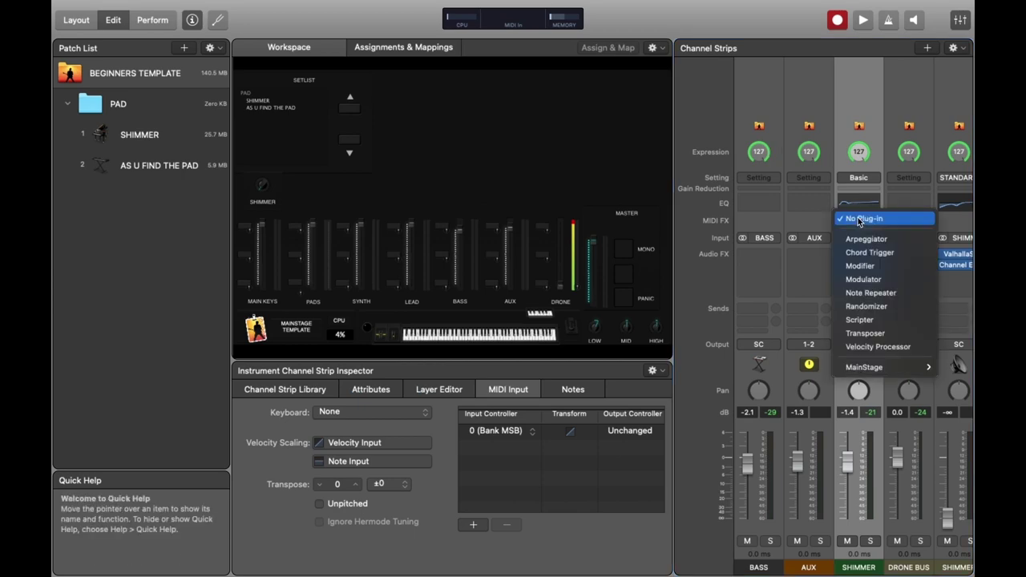
left_click(893, 321)
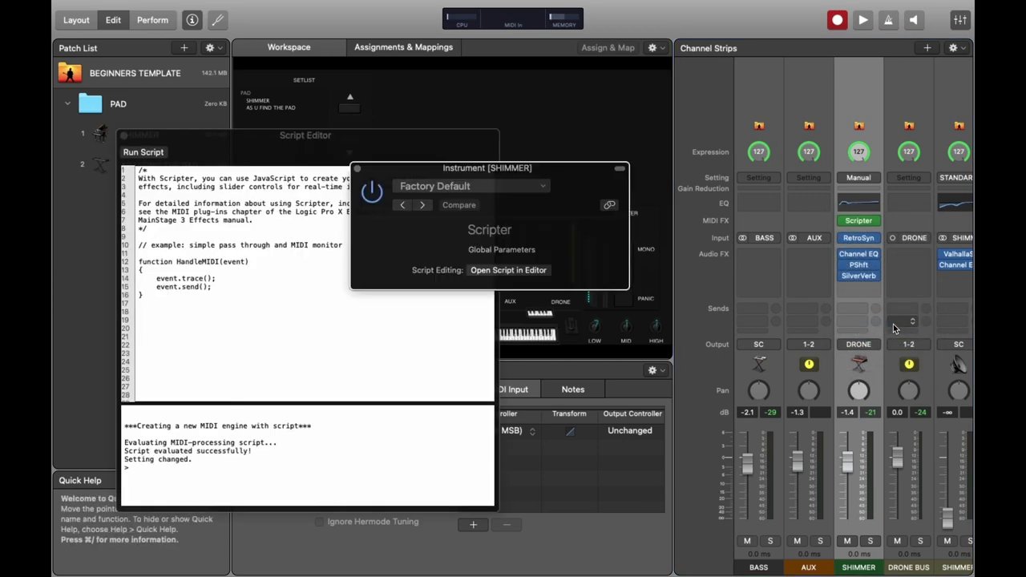
left_click(420, 186)
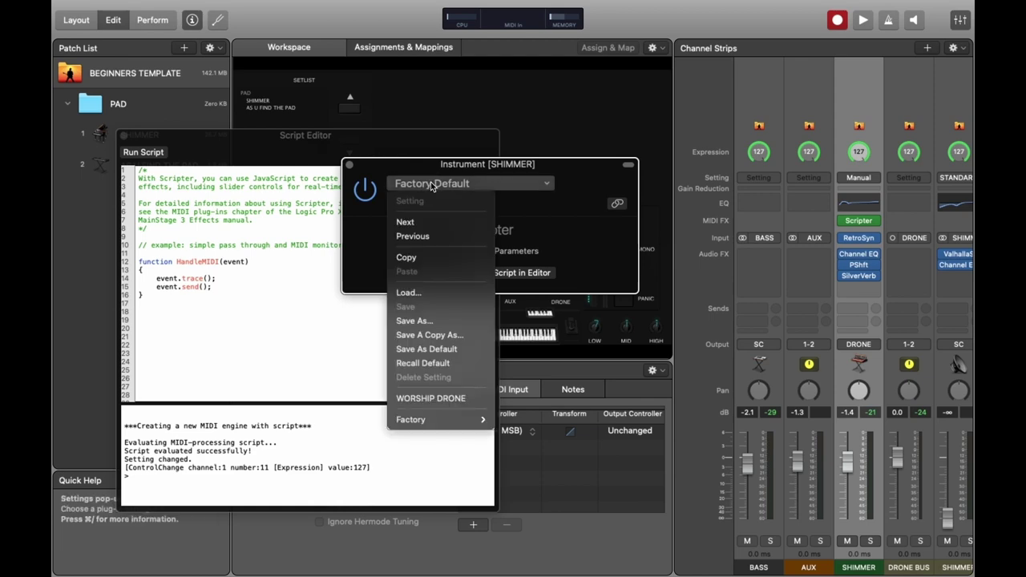
left_click(457, 401)
left_click_drag(377, 167, 486, 109)
left_click(155, 157)
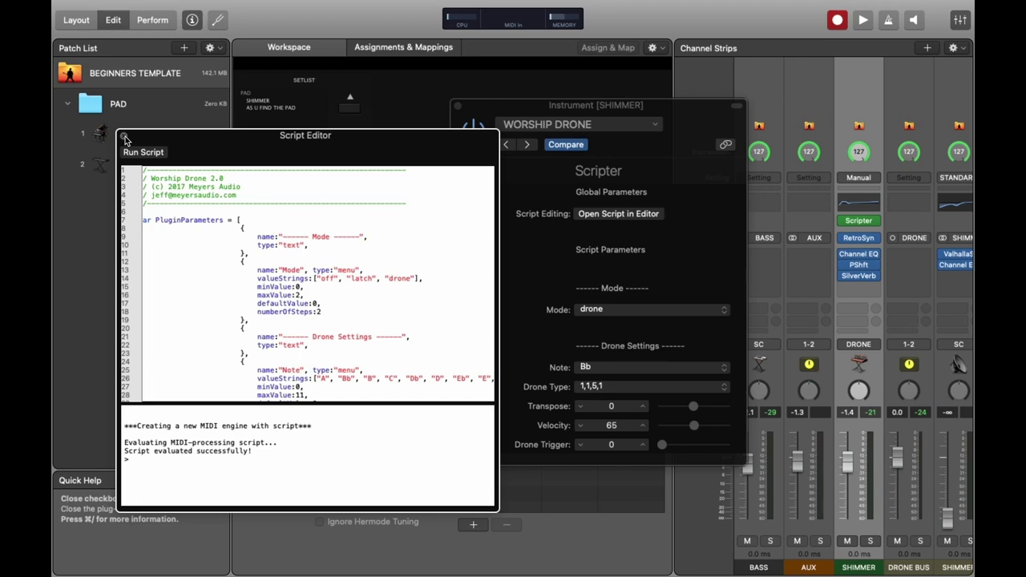
left_click(124, 138)
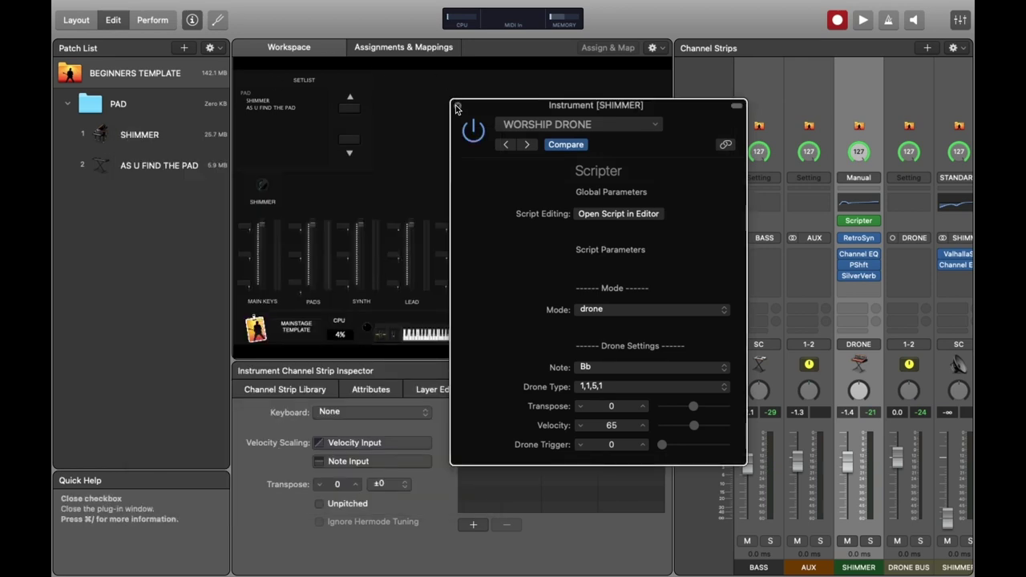
left_click(456, 105)
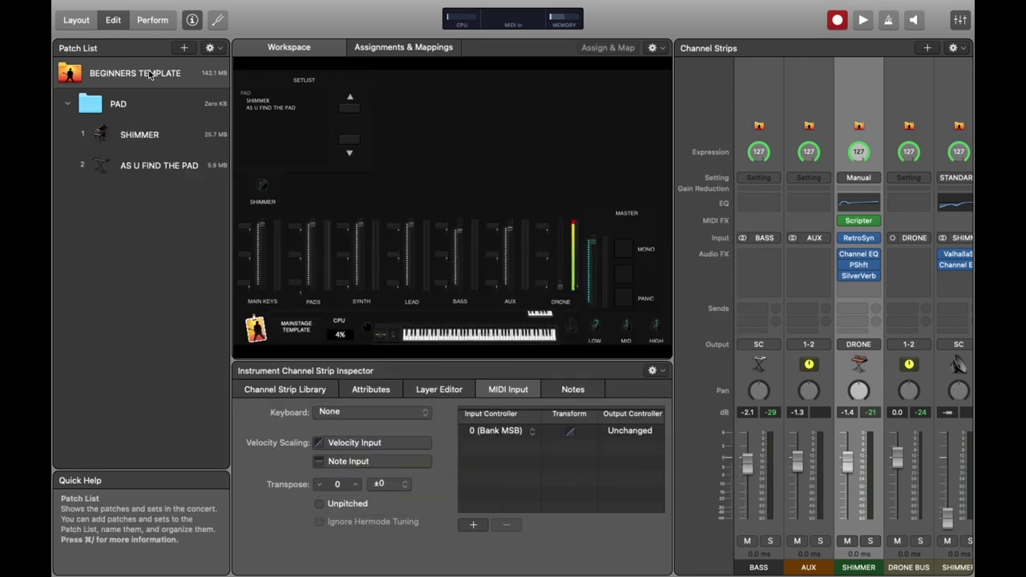
Step: In the concert layout, add a Background control and place it in the empty area above the AUX fader
left_click(76, 20)
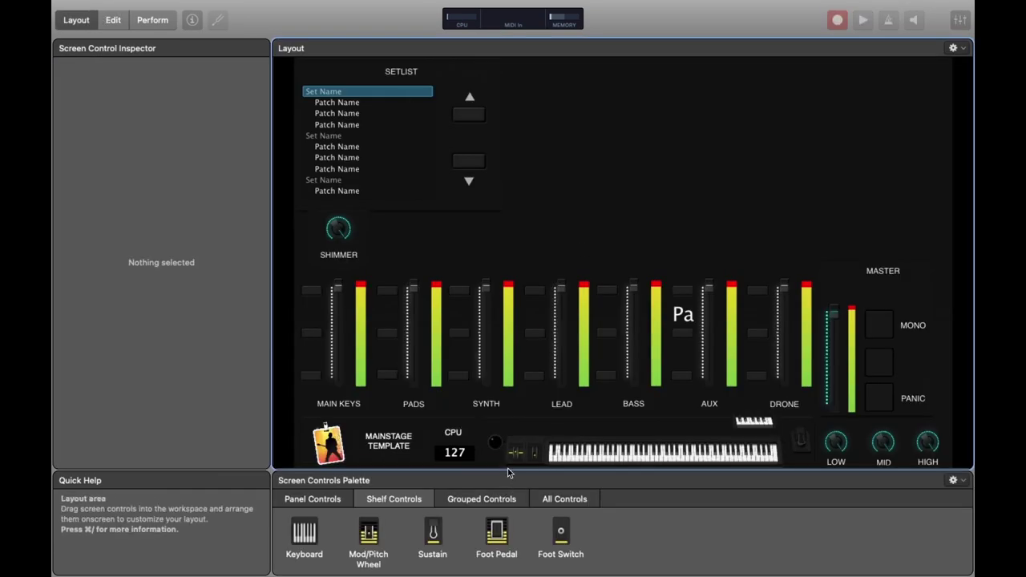
left_click_drag(507, 468, 507, 381)
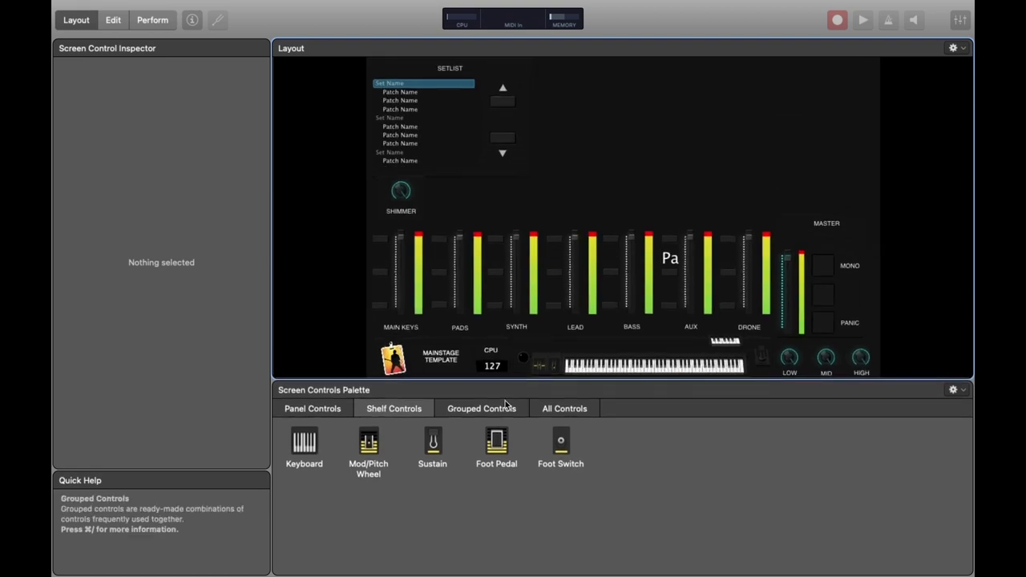
left_click(502, 408)
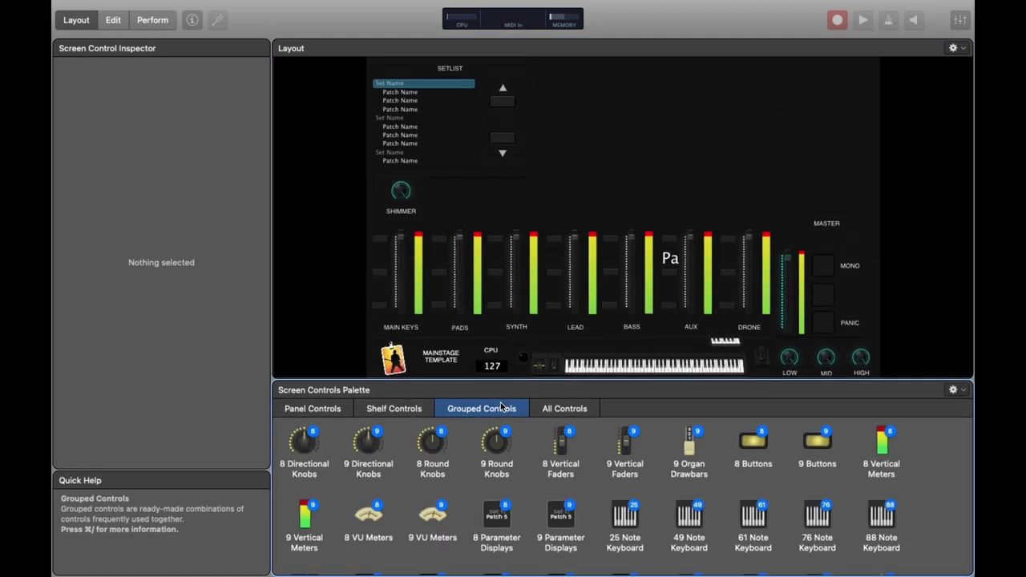
left_click(311, 409)
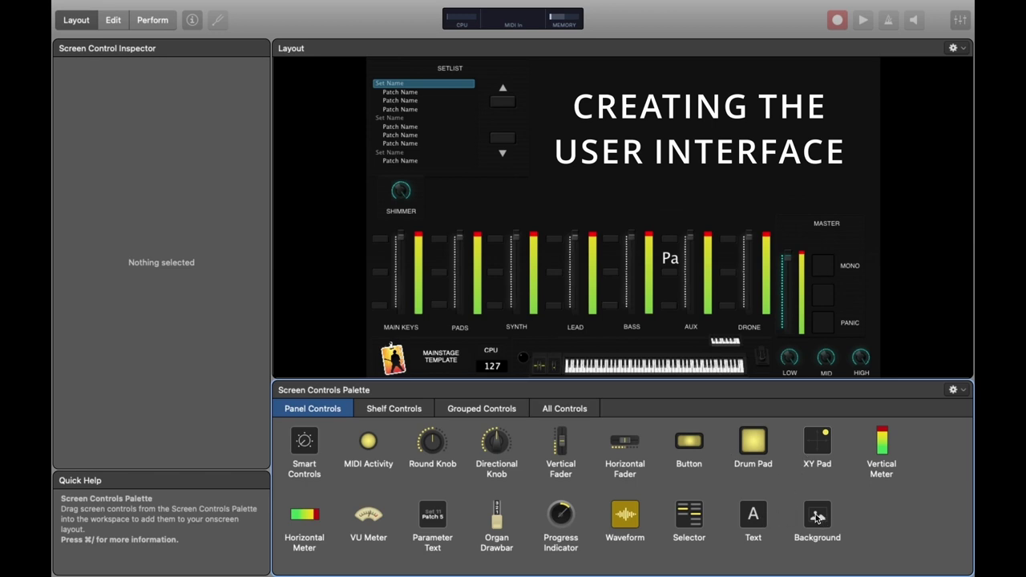
left_click_drag(817, 518, 613, 186)
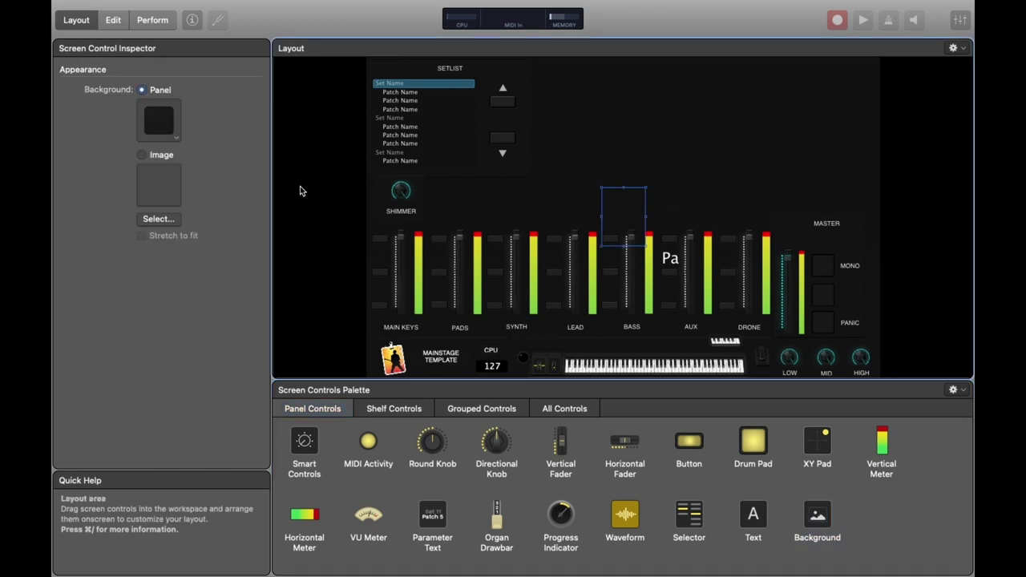
left_click_drag(624, 206, 707, 84)
Step: Give the new background a dark gradient panel texture and stretch it into a wide rectangle reaching the layout's right edge
left_click(152, 156)
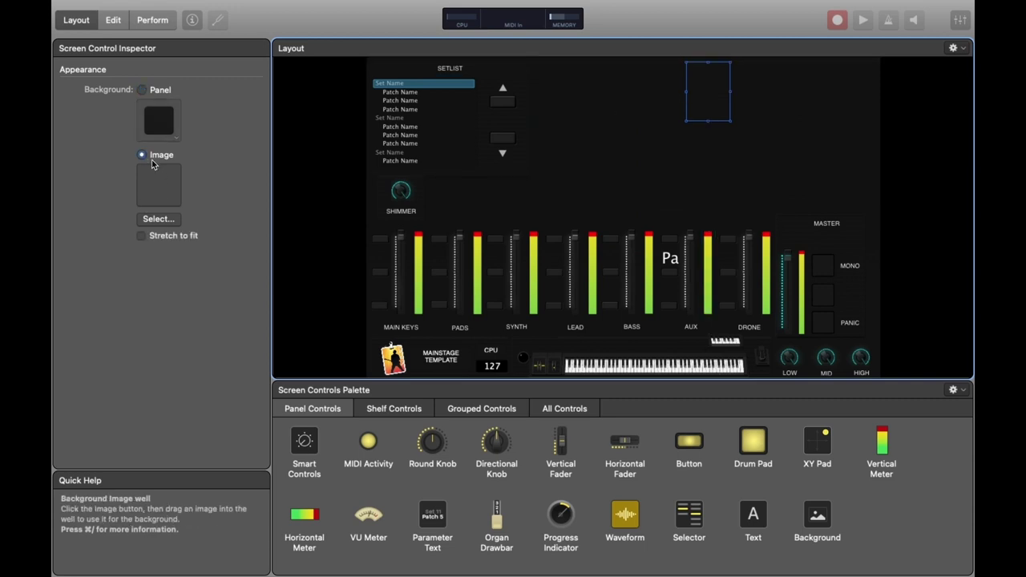
left_click(142, 91)
left_click(154, 113)
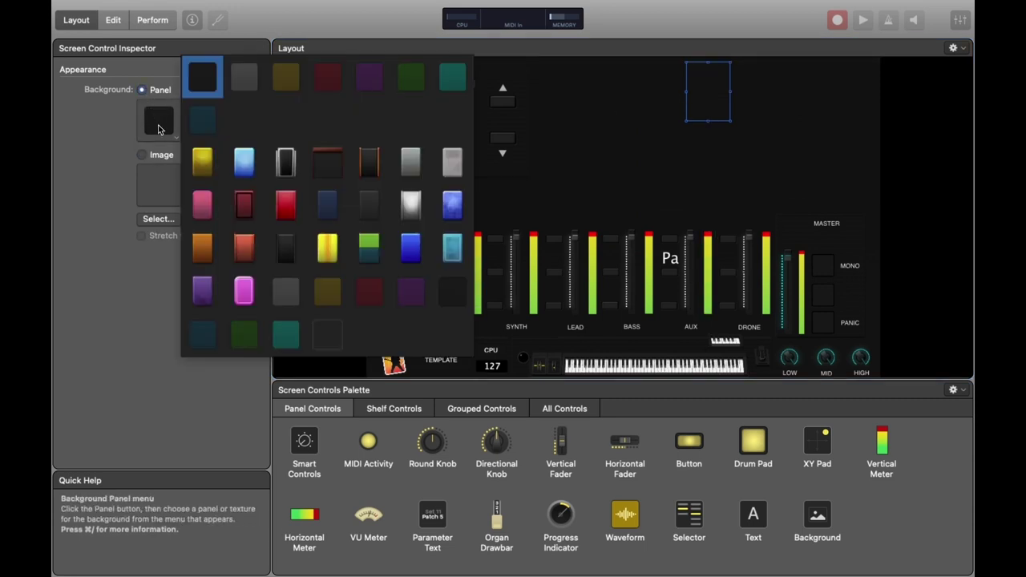
left_click(287, 249)
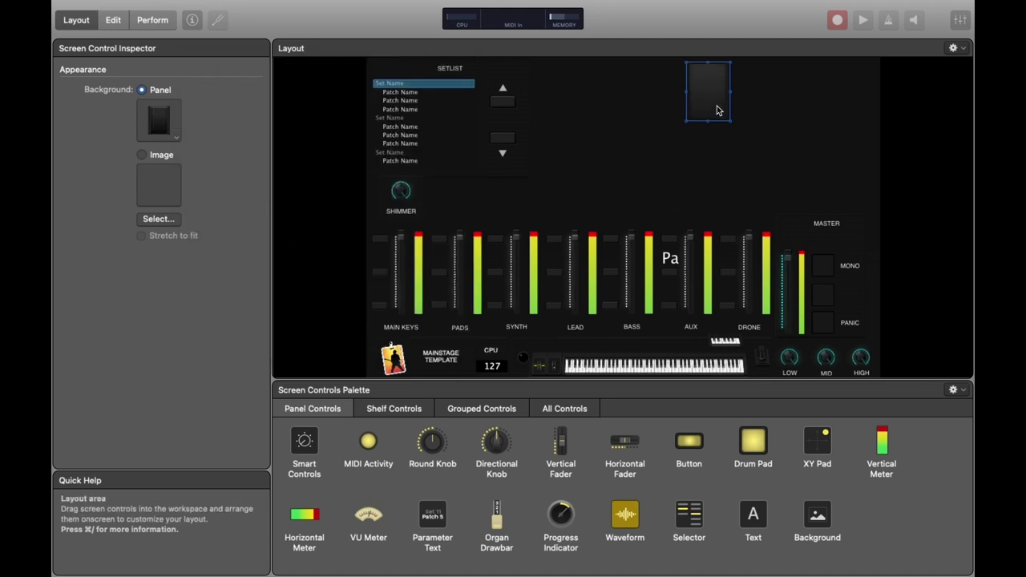
left_click_drag(729, 123, 871, 137)
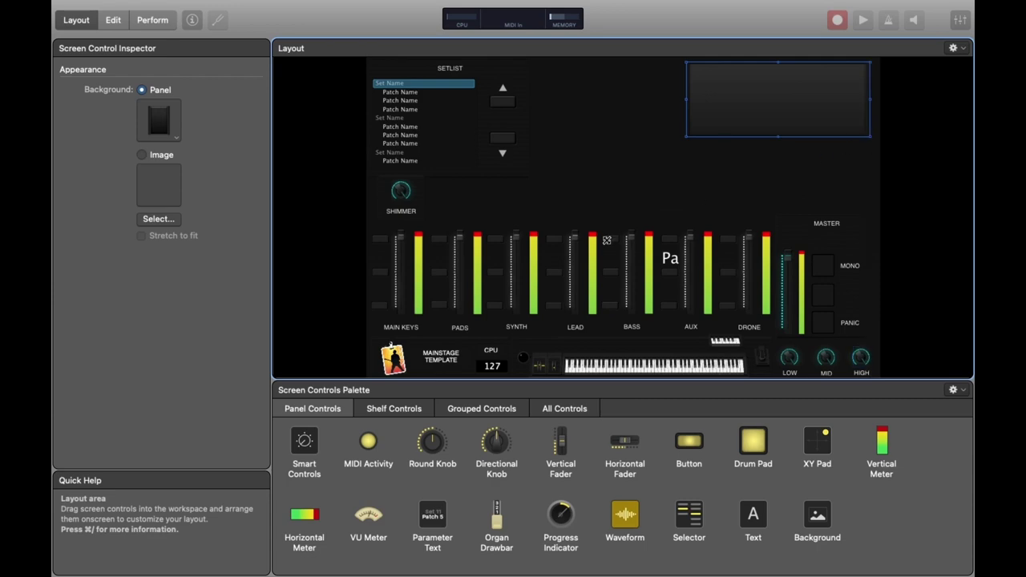
Step: Add a Drum Pad control, set its text display to Nothing, and shrink it into the background panel's upper-left corner
left_click(611, 243)
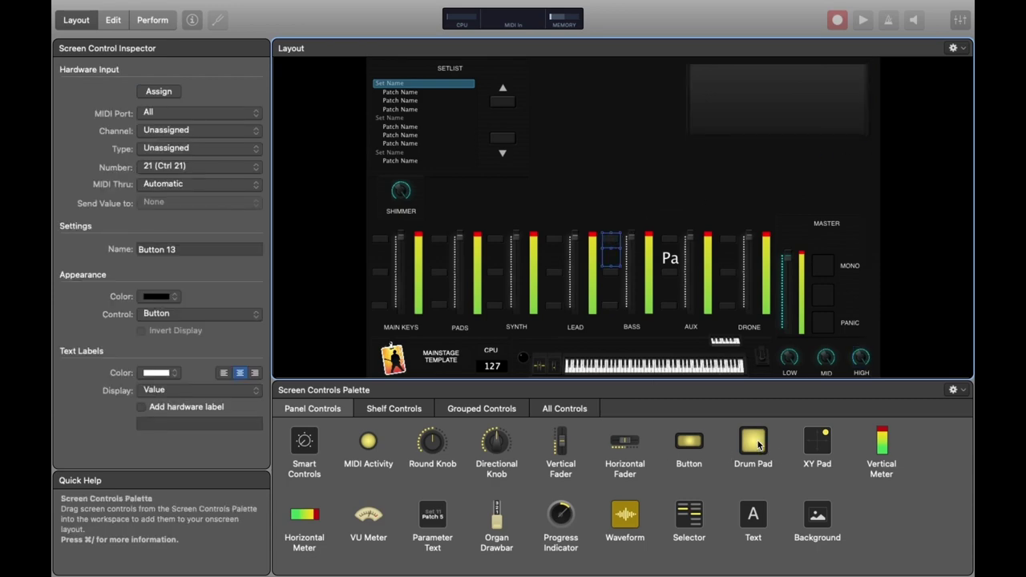
left_click_drag(758, 443, 713, 163)
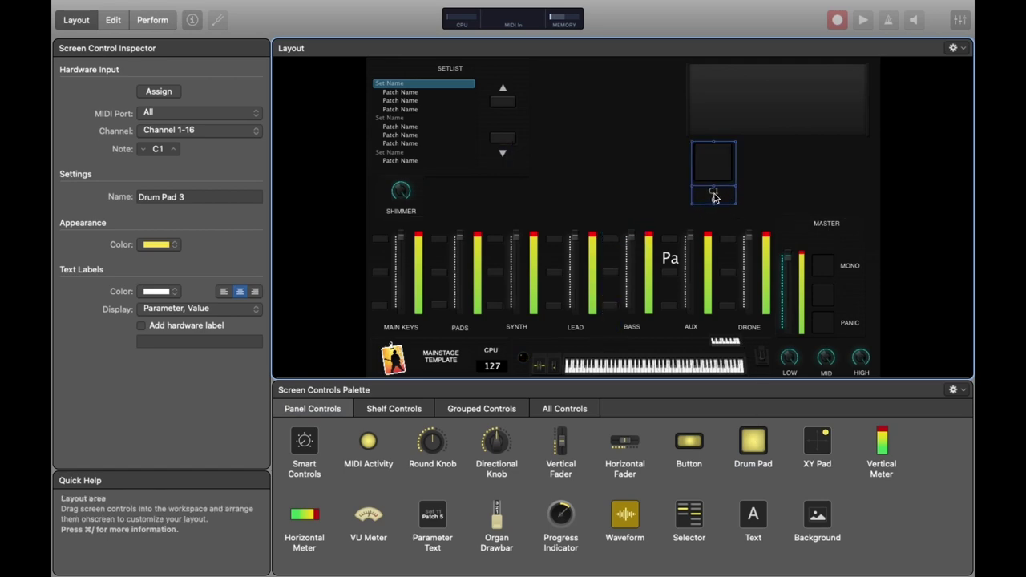
left_click(176, 309)
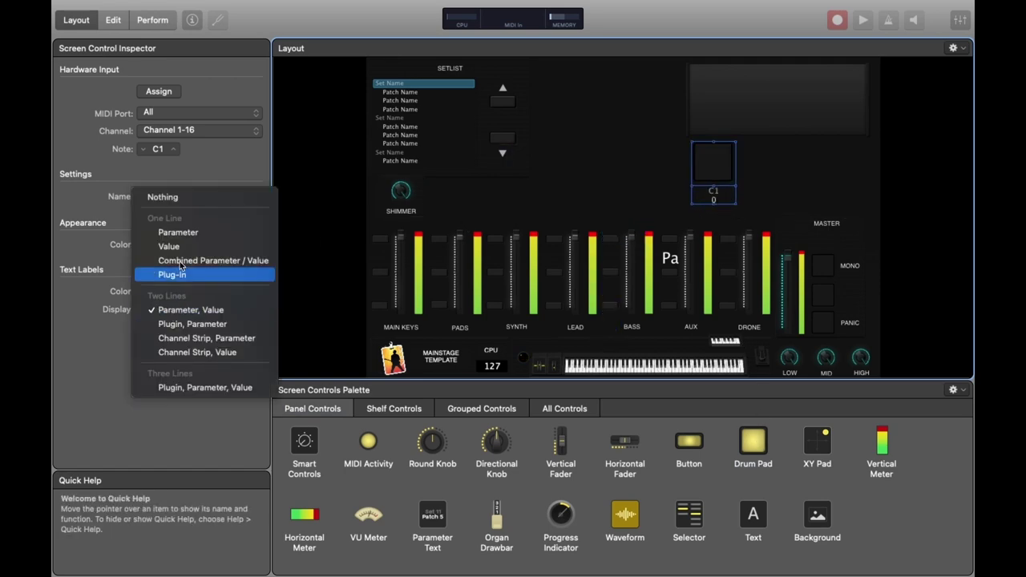
left_click(186, 199)
left_click_drag(736, 205, 704, 83)
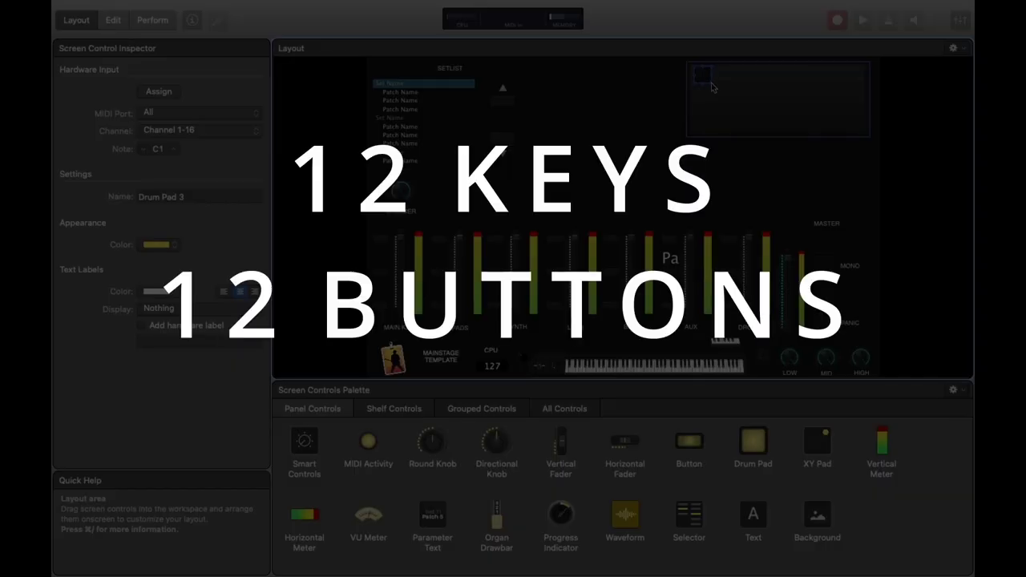
left_click_drag(714, 86, 716, 88)
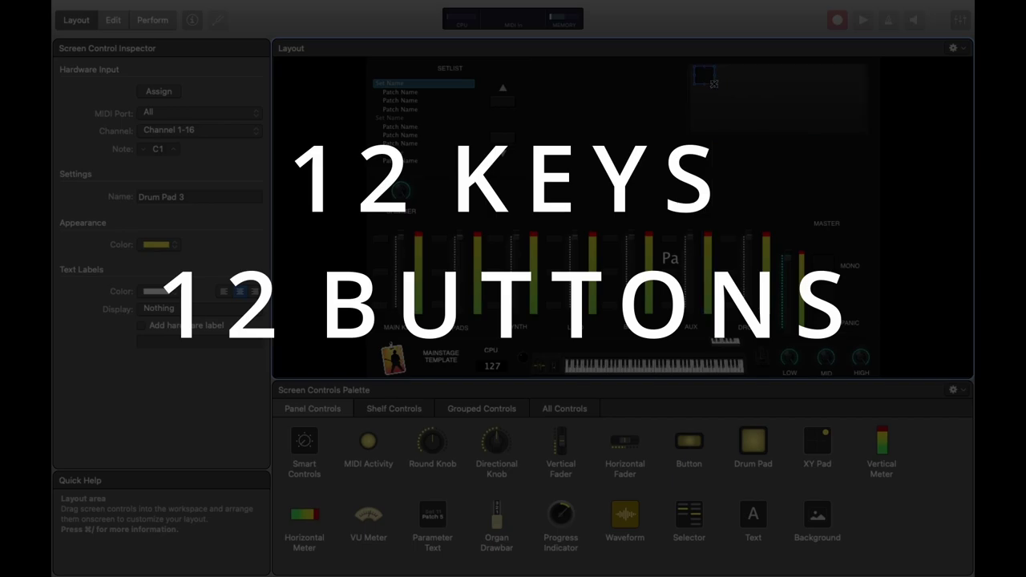
Step: Duplicate the small drum pad twice and place the copies beside it in a row on the background panel
left_click(711, 86)
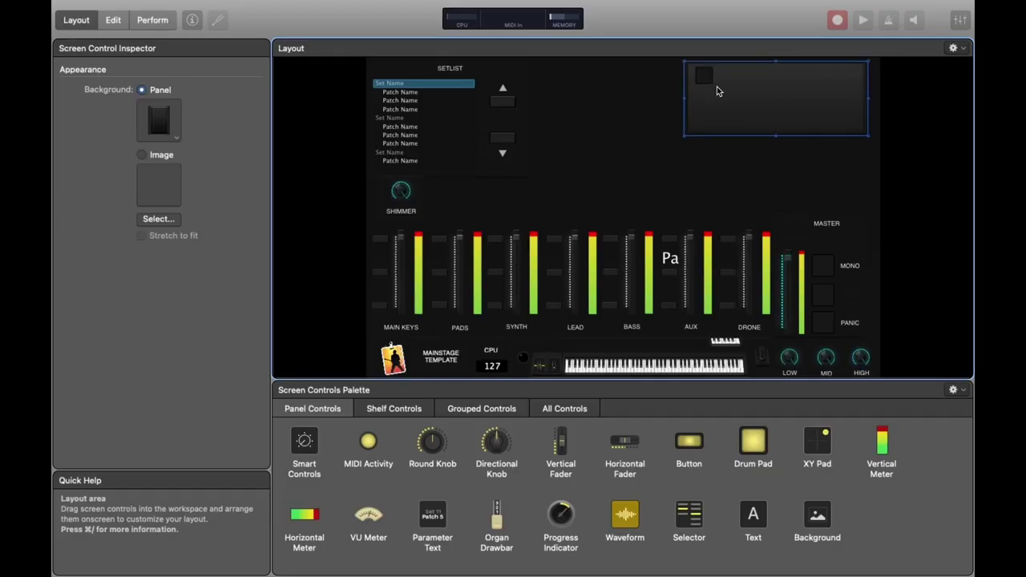
left_click(709, 82)
left_click_drag(714, 83, 724, 79)
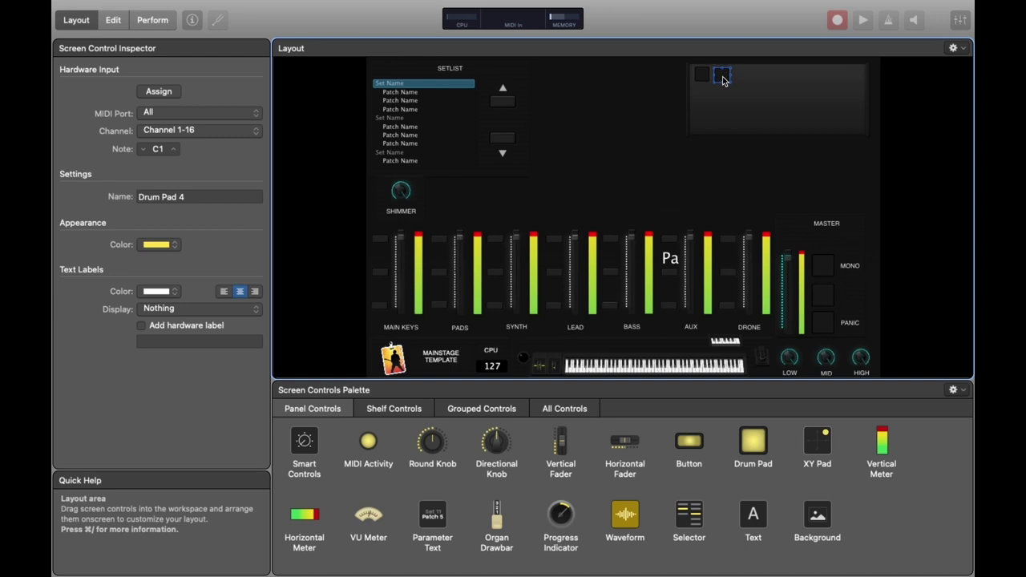
left_click(656, 112)
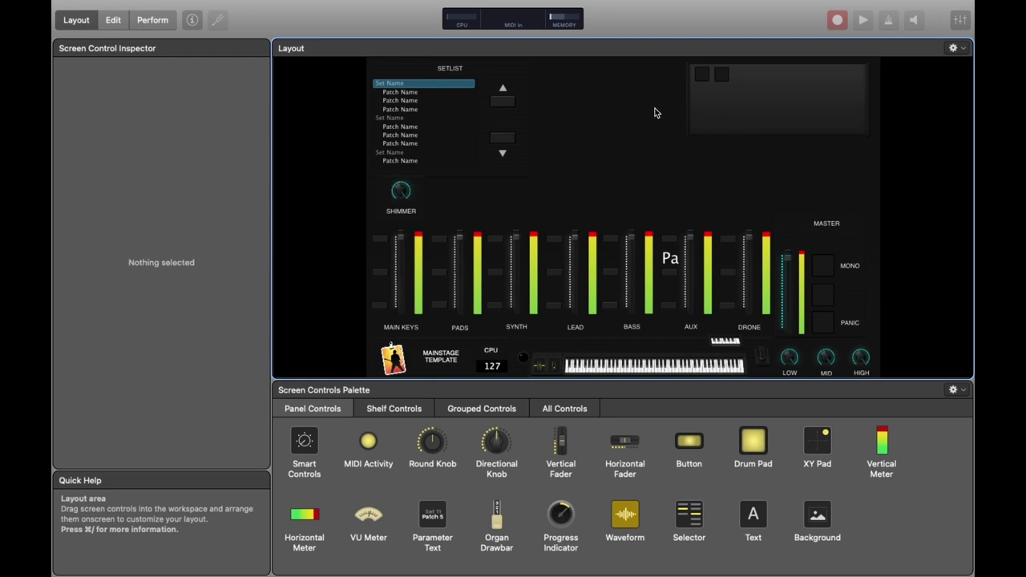
left_click(703, 76)
key("super+v")
left_click_drag(719, 86, 744, 78)
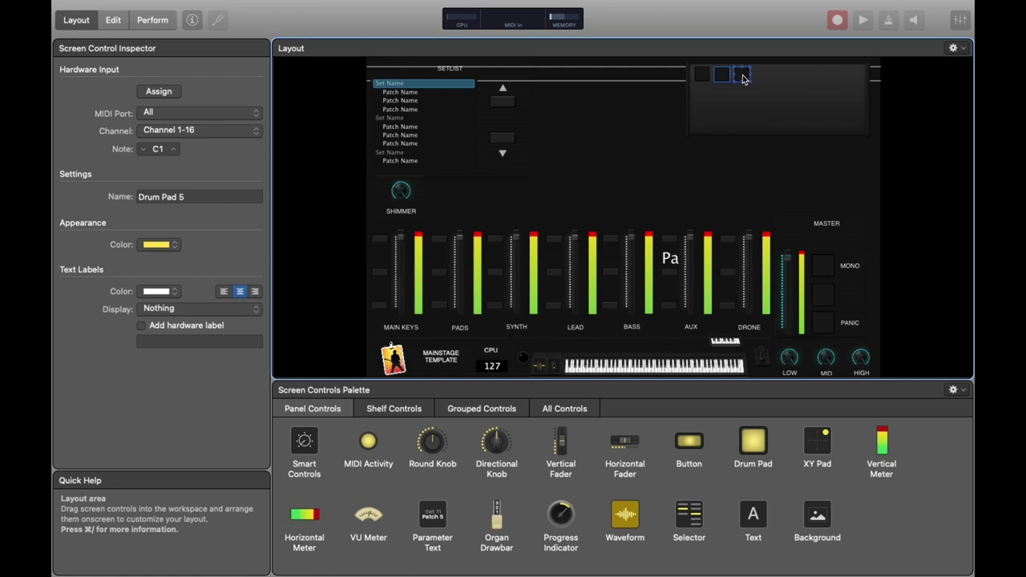
Step: Fine-tune the position of the copied drum pads so all three sit evenly in a row
left_click(723, 75)
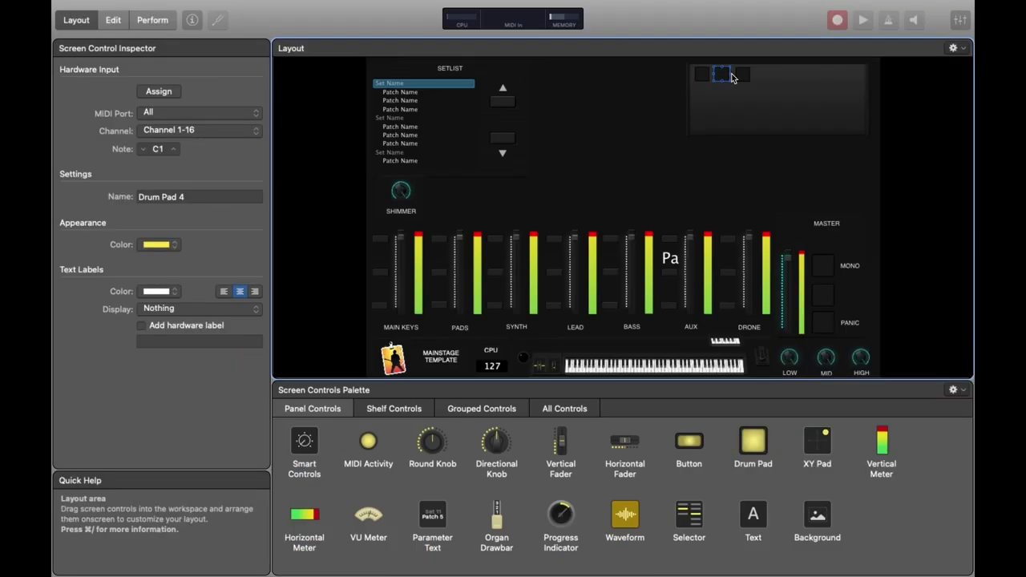
left_click(740, 74)
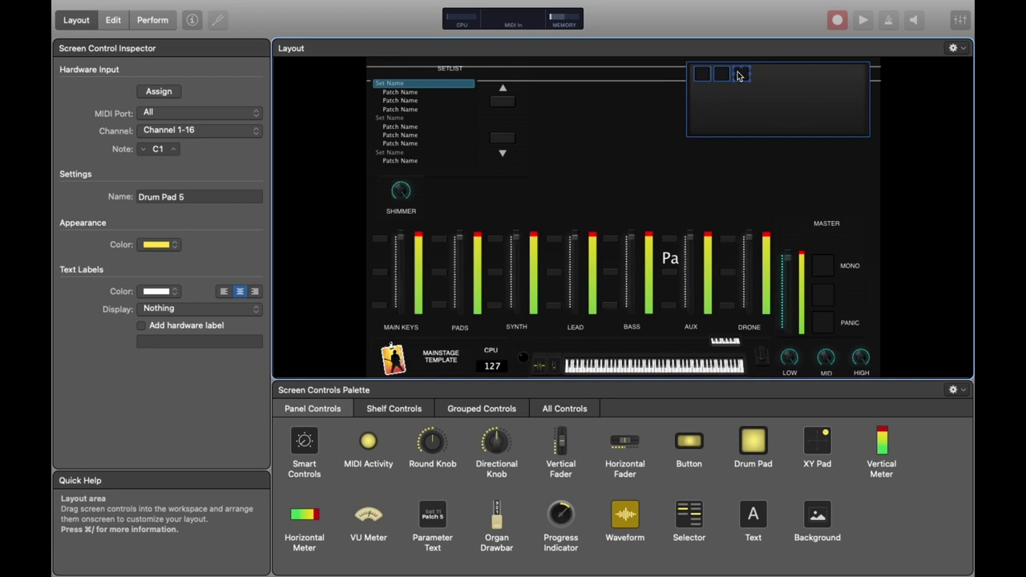
left_click(736, 76)
left_click(739, 74)
left_click(663, 76)
Step: Map the first drum pad's hardware input to the Logic Remote MIDI port on Channel 10
left_click(704, 81)
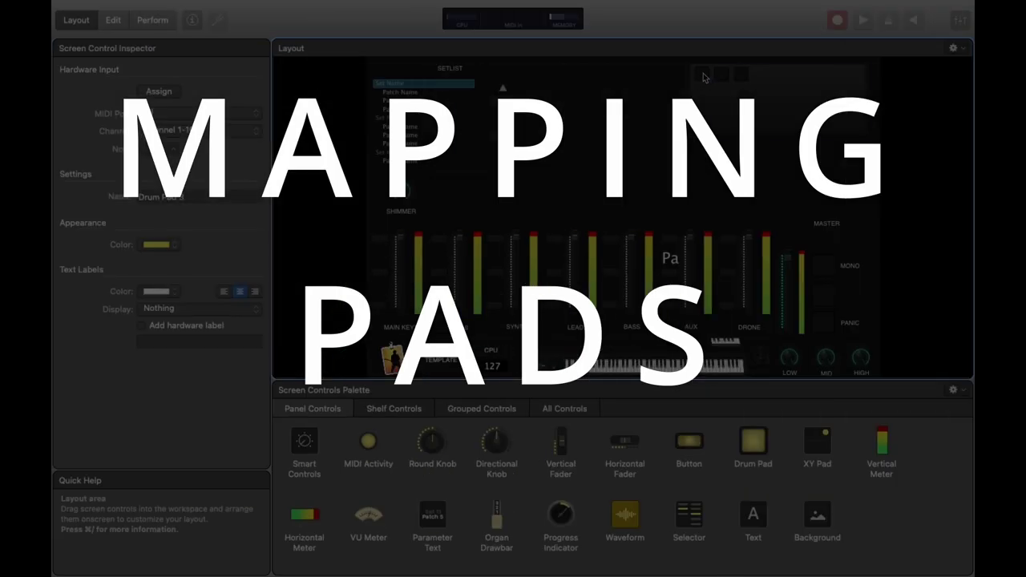
left_click(223, 119)
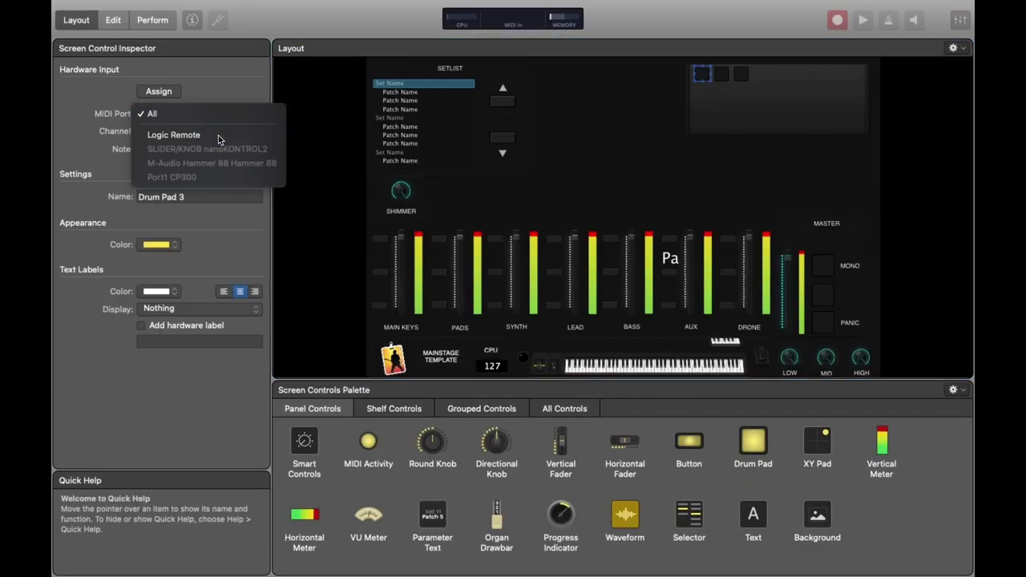
left_click(212, 134)
left_click(216, 131)
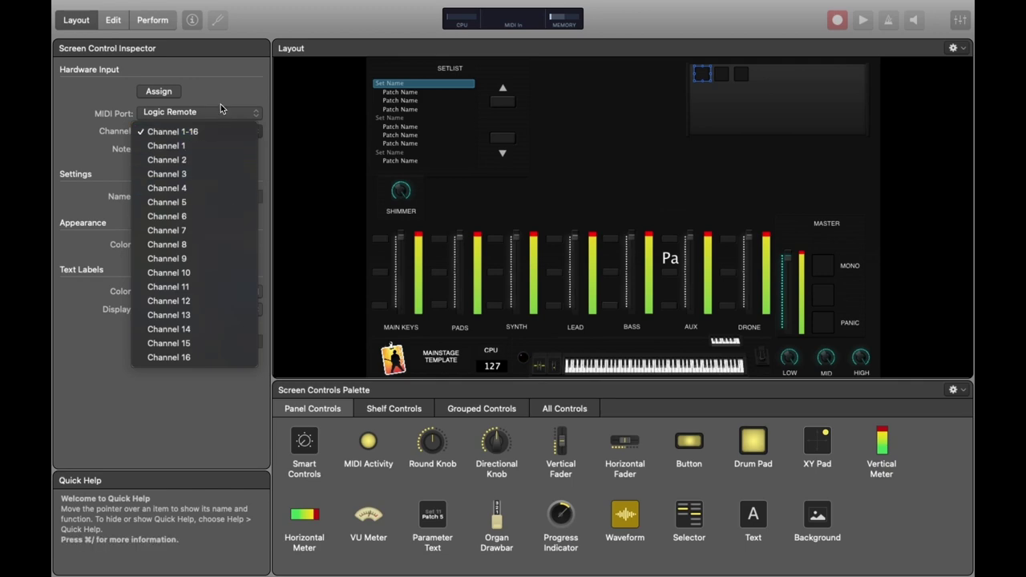
left_click(222, 271)
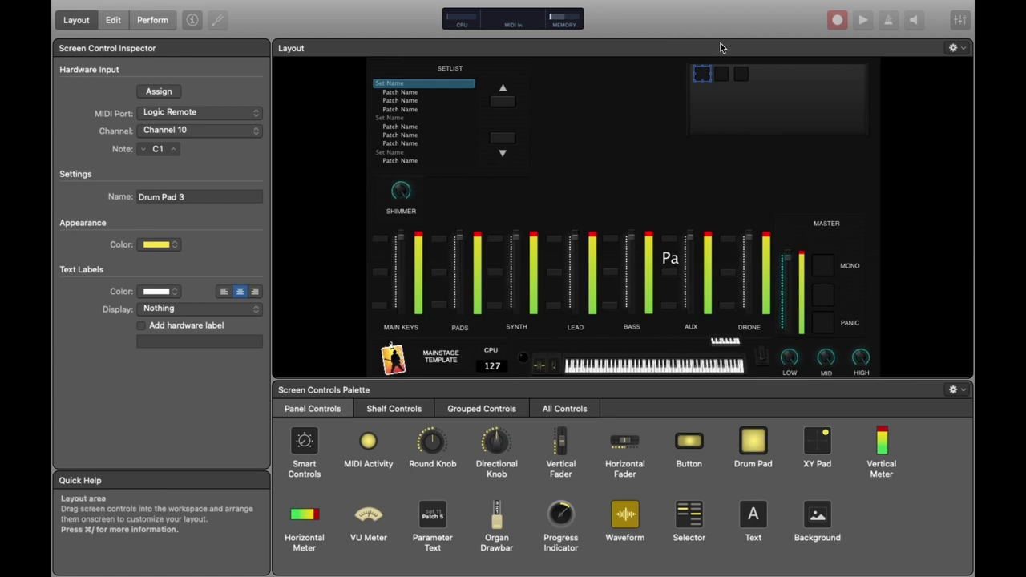
Step: Map the second drum pad to note C#1 on the Logic Remote MIDI port, Channel 10
left_click(722, 73)
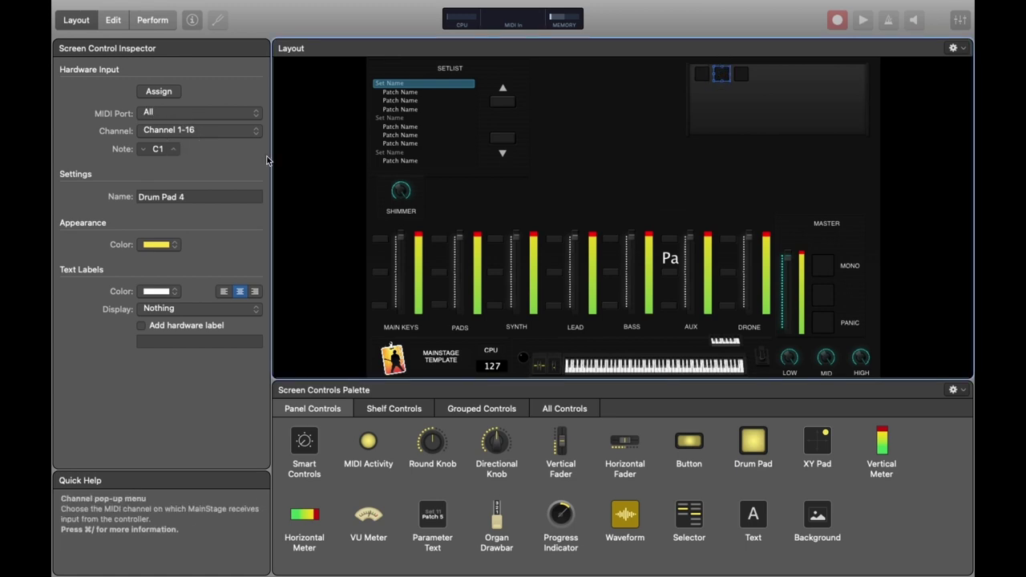
left_click(174, 151)
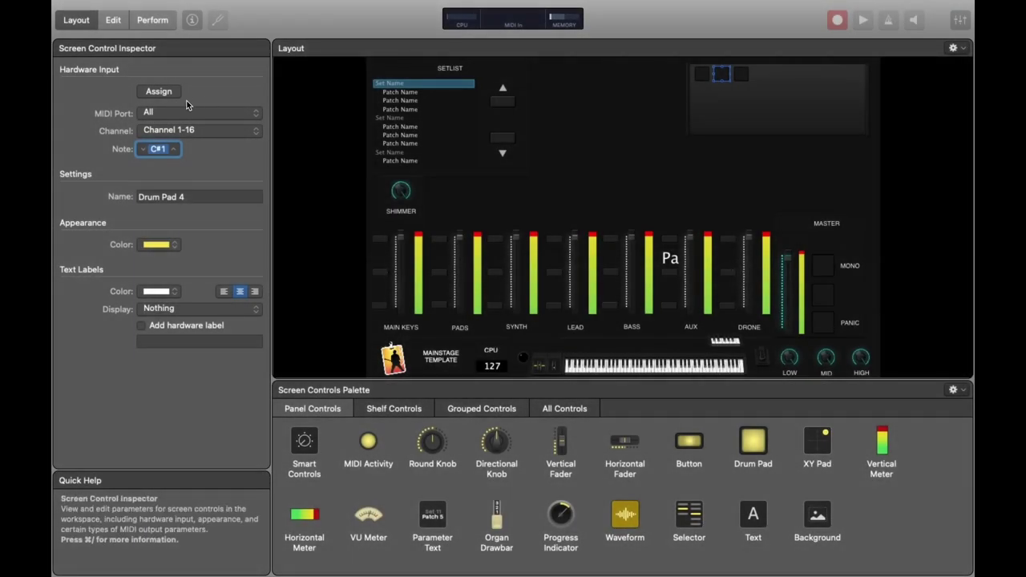
left_click(190, 115)
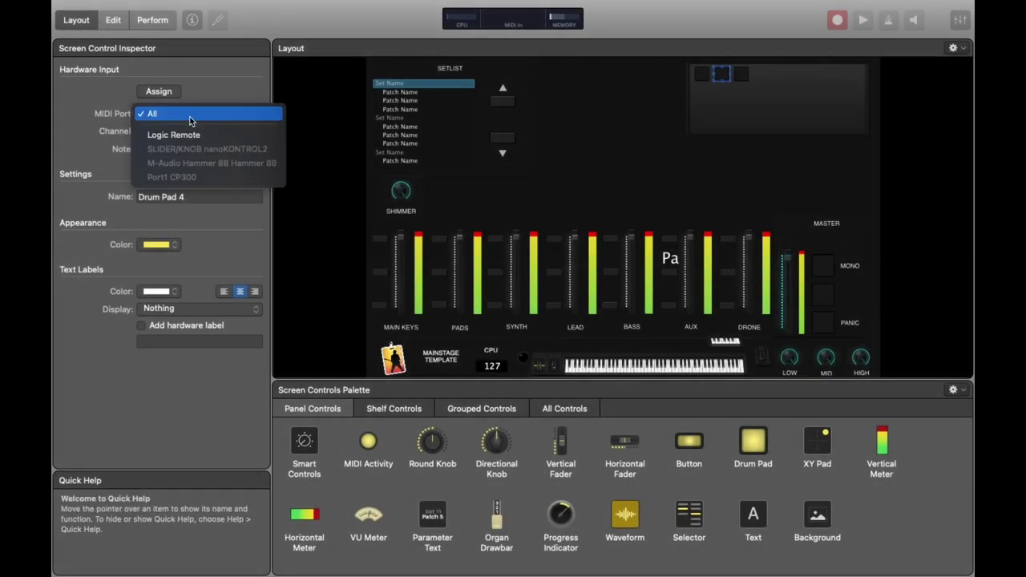
left_click(192, 135)
left_click(193, 131)
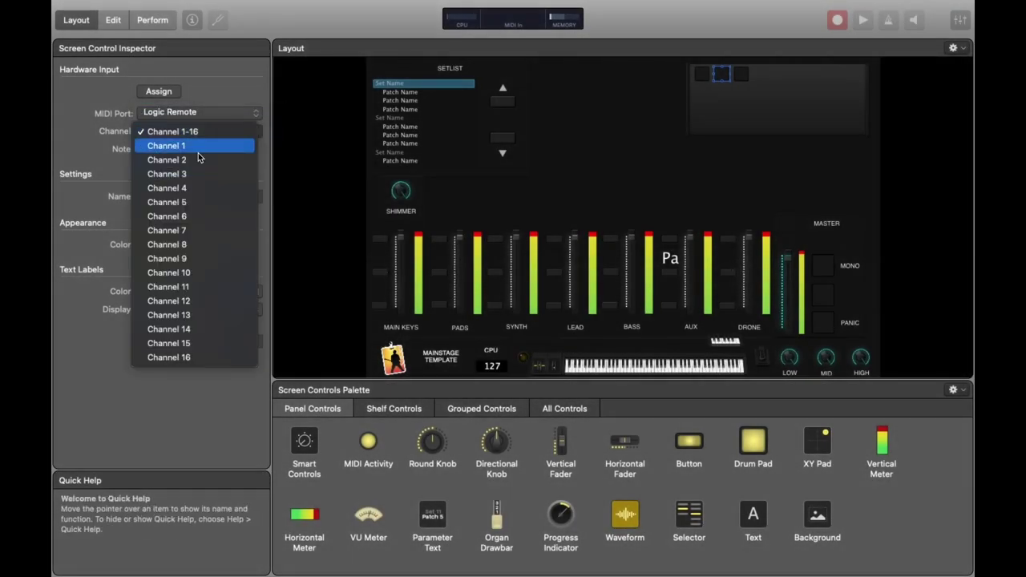
left_click(209, 273)
Step: Map the third drum pad to note D1 on the Logic Remote MIDI port
left_click(741, 74)
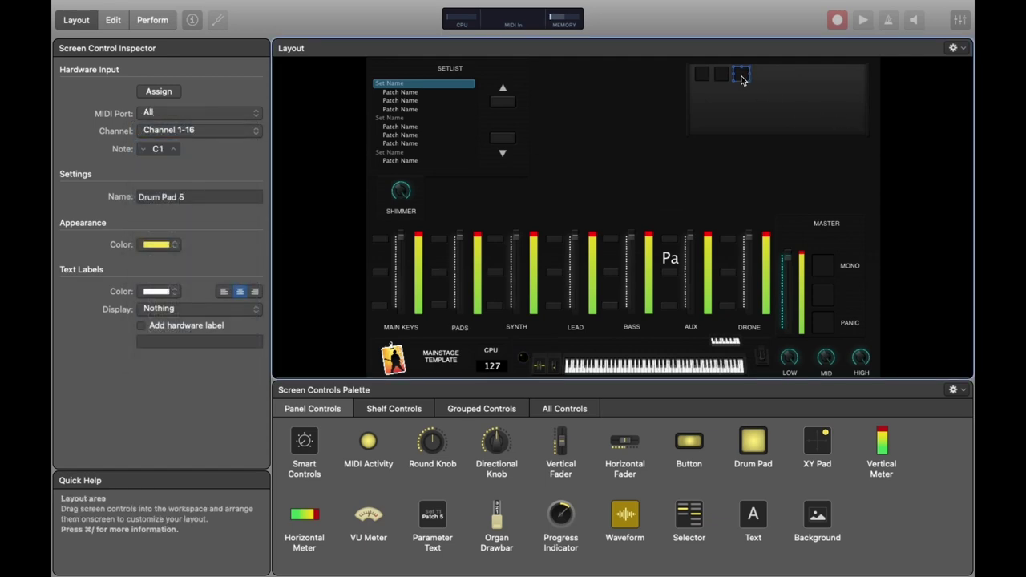
left_click(180, 135)
left_click(184, 113)
left_click(185, 112)
left_click(186, 133)
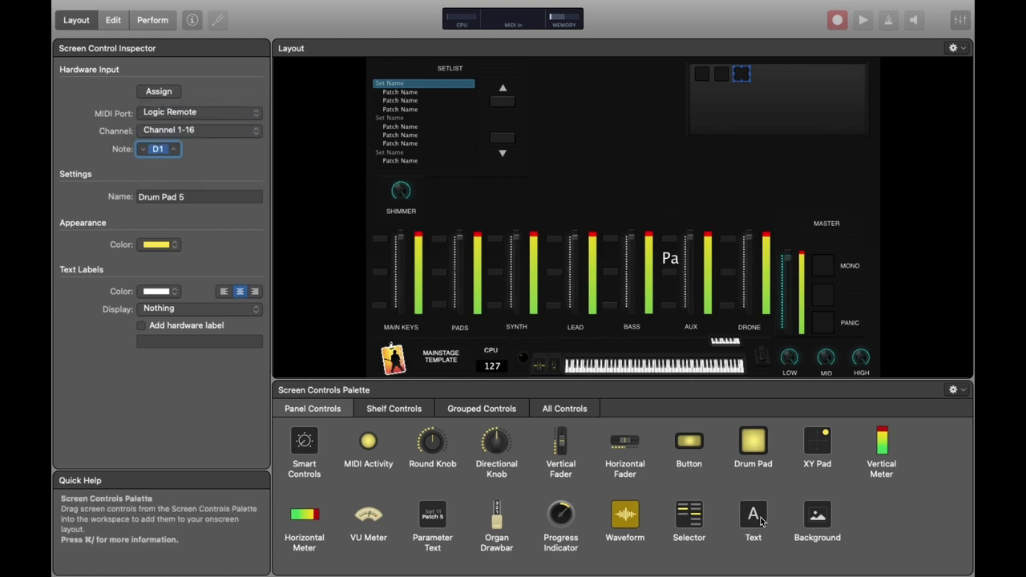
Step: Add a small text label reading "C" on the background panel beneath the first drum pad
left_click_drag(761, 521, 624, 214)
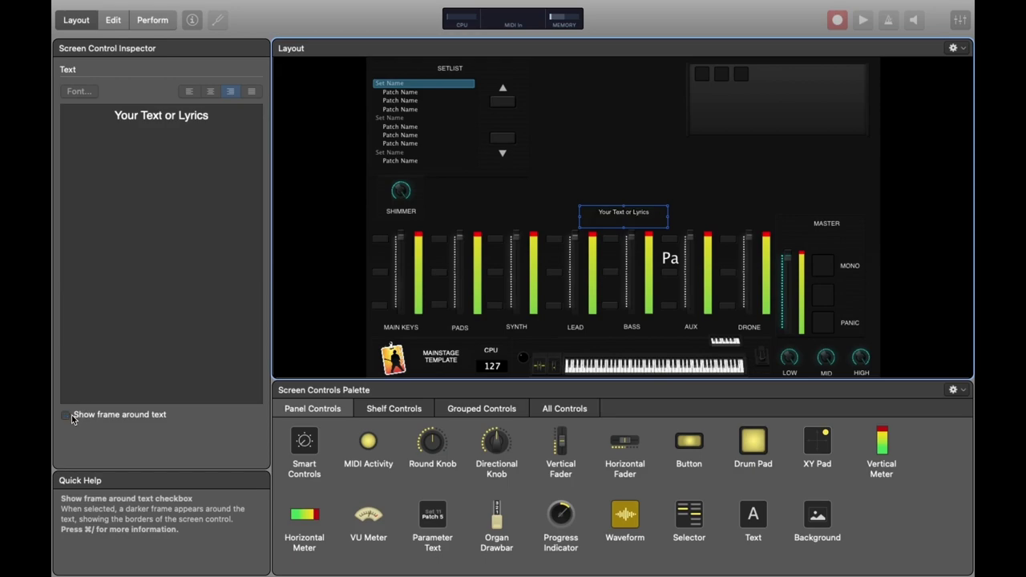
left_click_drag(619, 220, 712, 99)
left_click(167, 147)
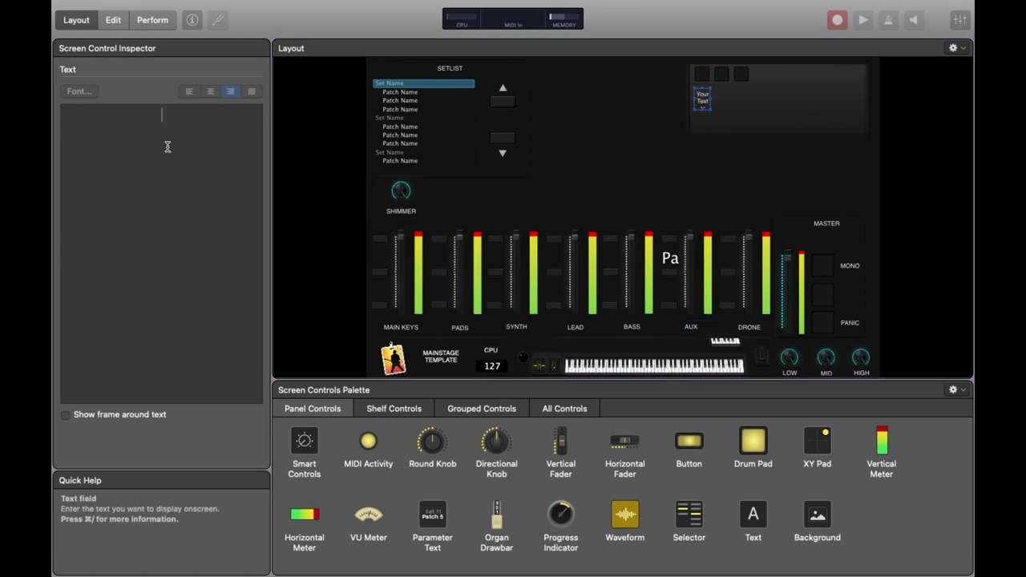
type("C")
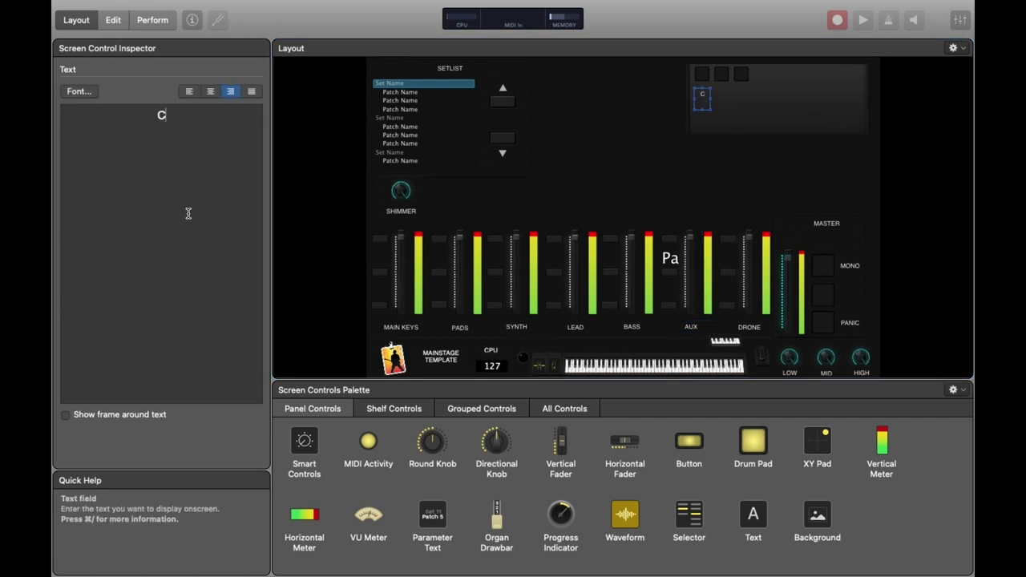
Step: Reduce the C label's height and fine-tune its position so it sits centred directly under the first drum pad
left_click(704, 96)
left_click_drag(703, 102, 705, 100)
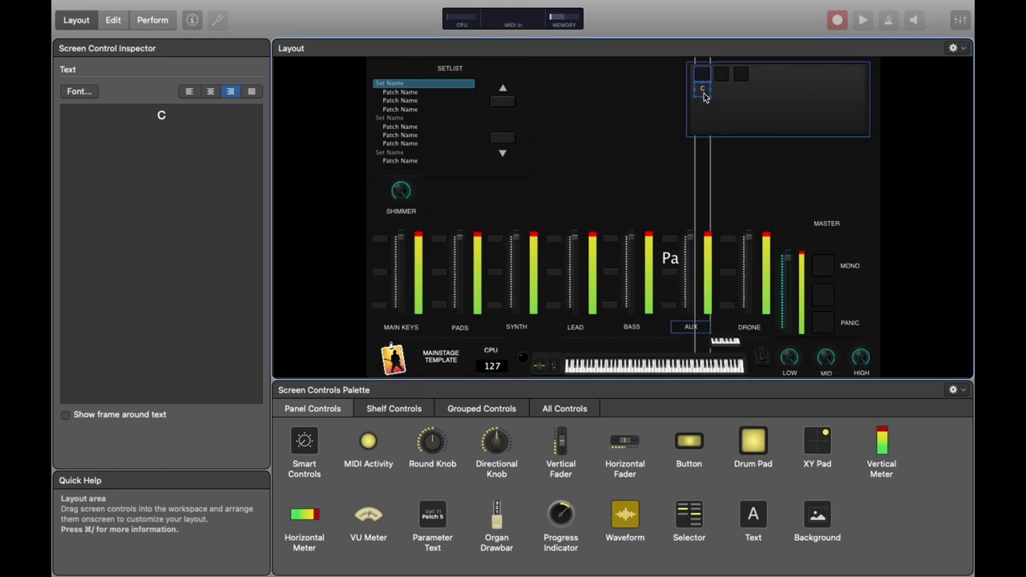
left_click(623, 85)
left_click_drag(704, 98, 703, 96)
left_click(702, 93)
left_click(642, 97)
left_click(703, 91)
left_click(641, 89)
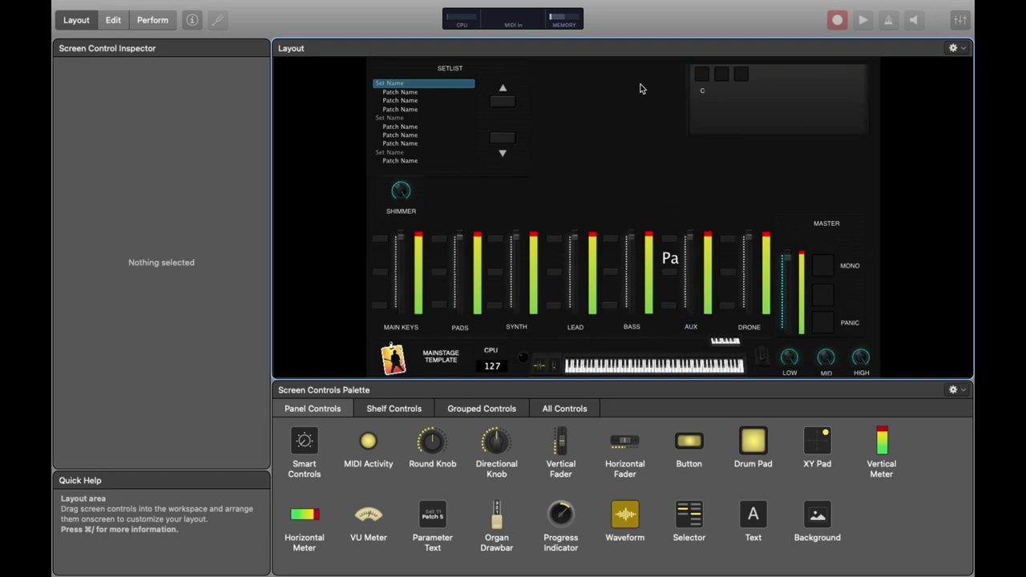
Step: Duplicate the C label beneath the second drum pad and change the copy's text to "C#"
left_click(703, 94)
left_click_drag(714, 103, 724, 95)
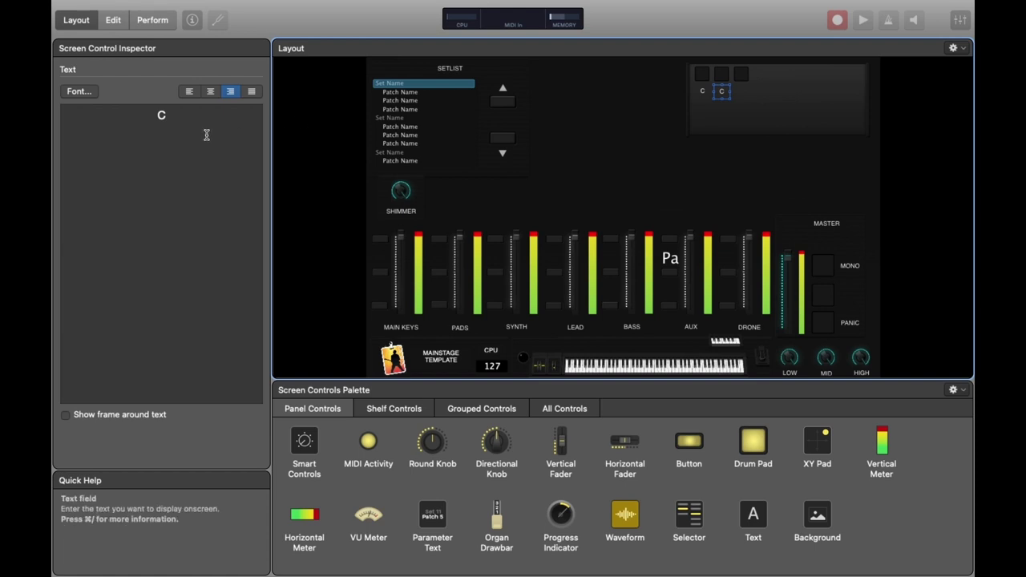
left_click(206, 135)
type("#")
Step: Duplicate the C# label beneath the third drum pad and change the copy's text to "D"
left_click(724, 96)
left_click_drag(725, 98, 746, 93)
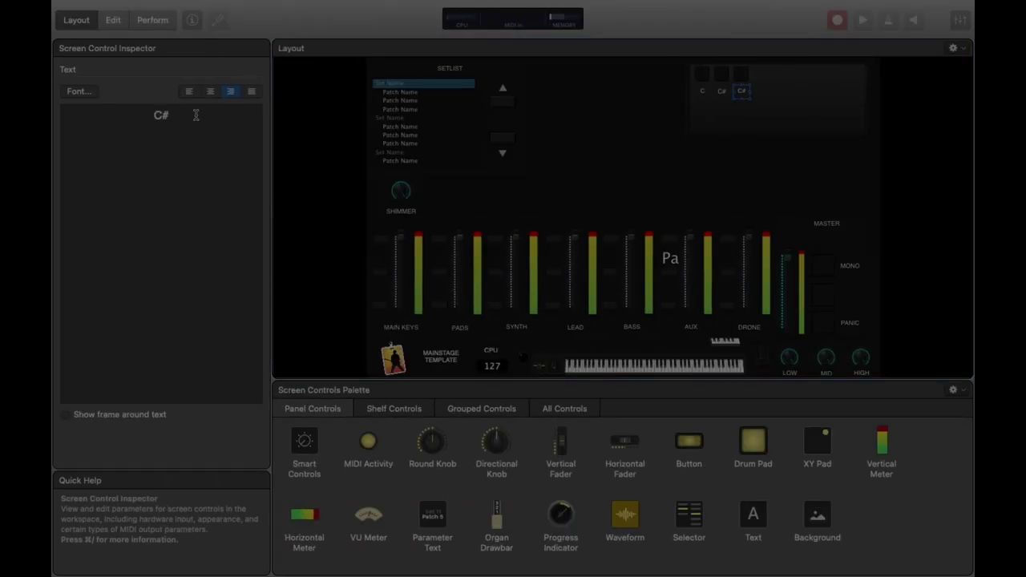
key("Return")
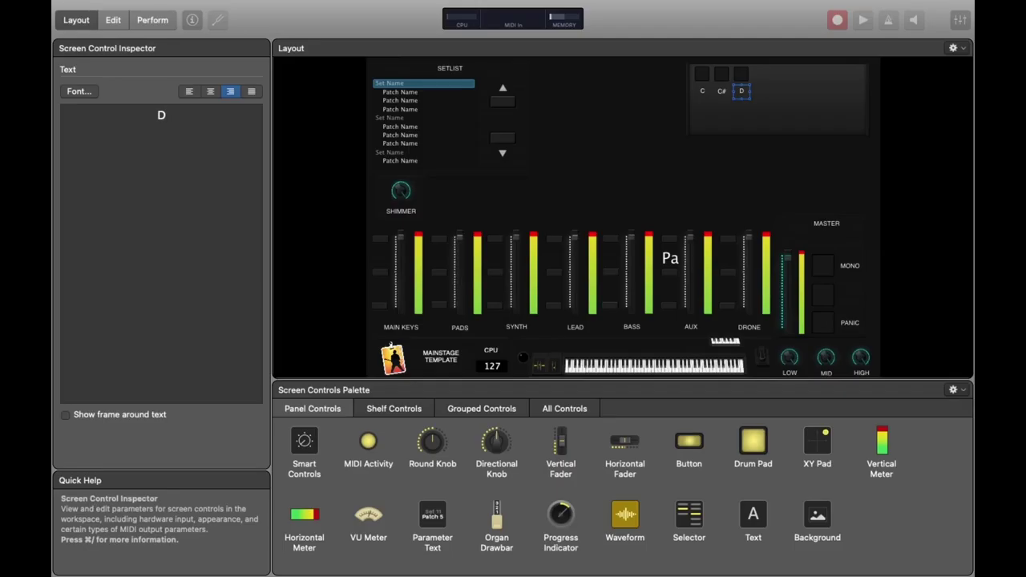
Step: Add a button to the background panel below the note labels and set its text label display to Nothing
left_click(735, 199)
left_click_drag(682, 452, 728, 129)
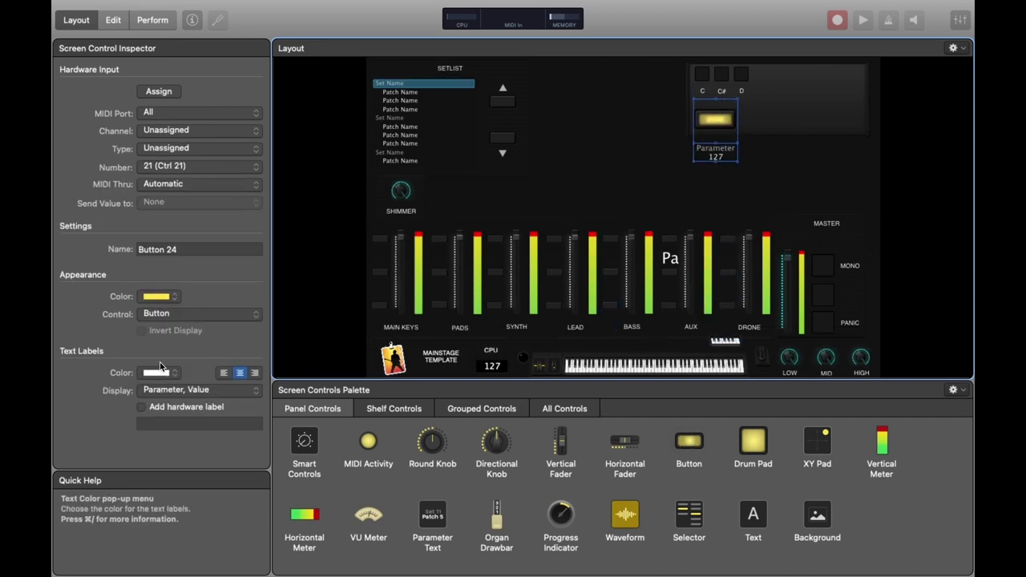
left_click(181, 390)
left_click(190, 278)
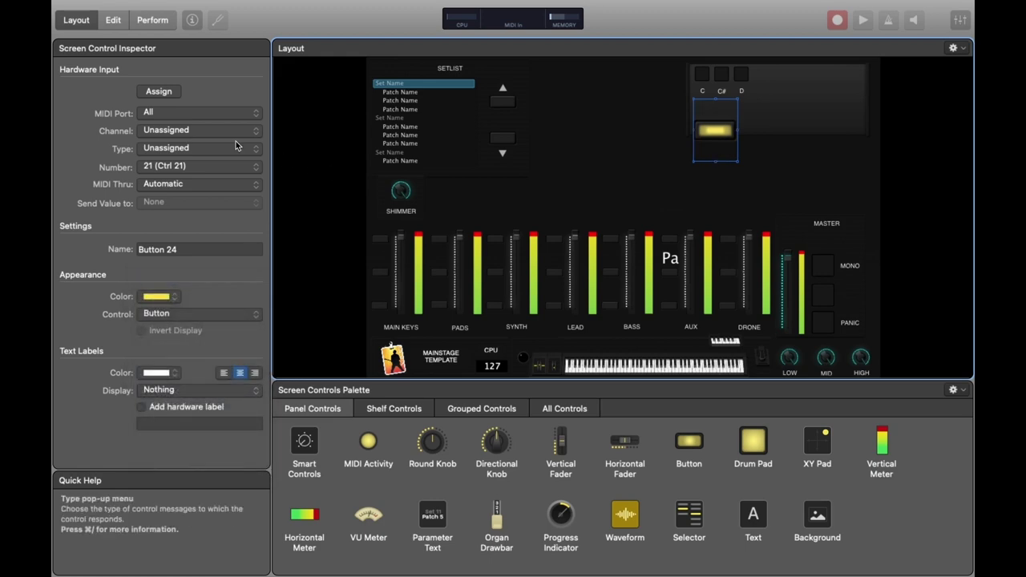
Step: Shrink the new button and switch its MIDI port to Logic Remote and back to All
left_click(218, 117)
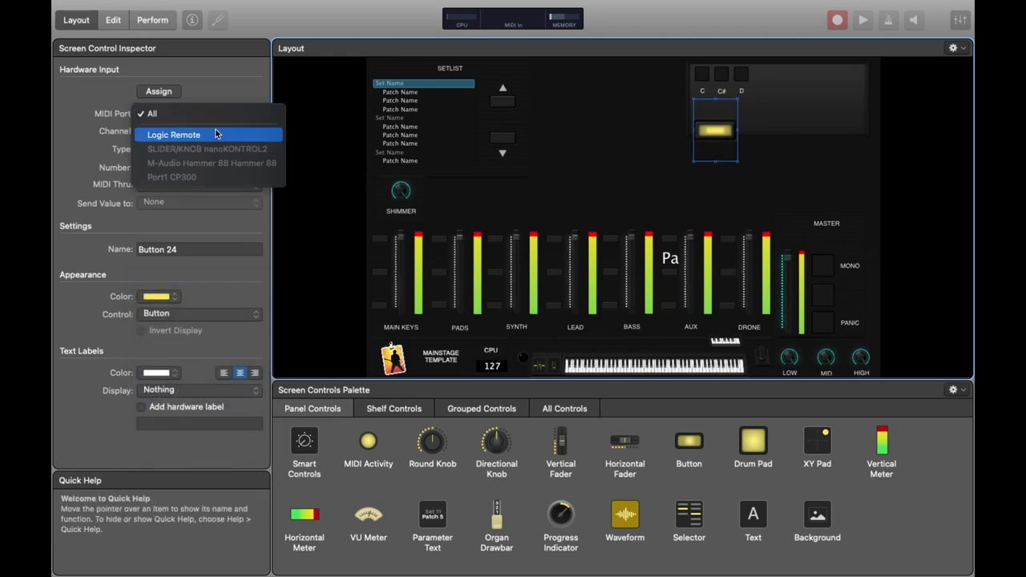
left_click(216, 113)
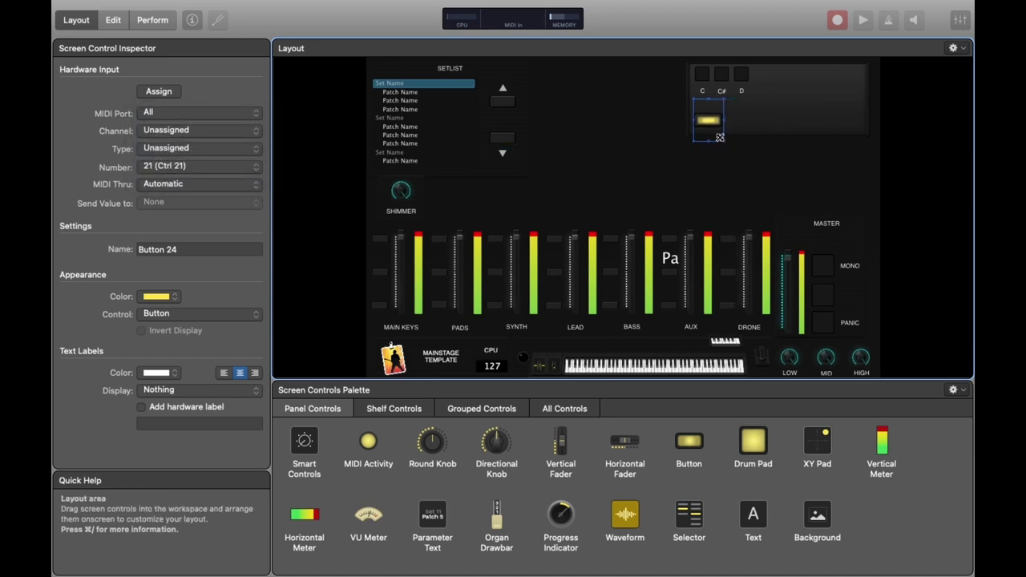
left_click_drag(738, 162, 720, 126)
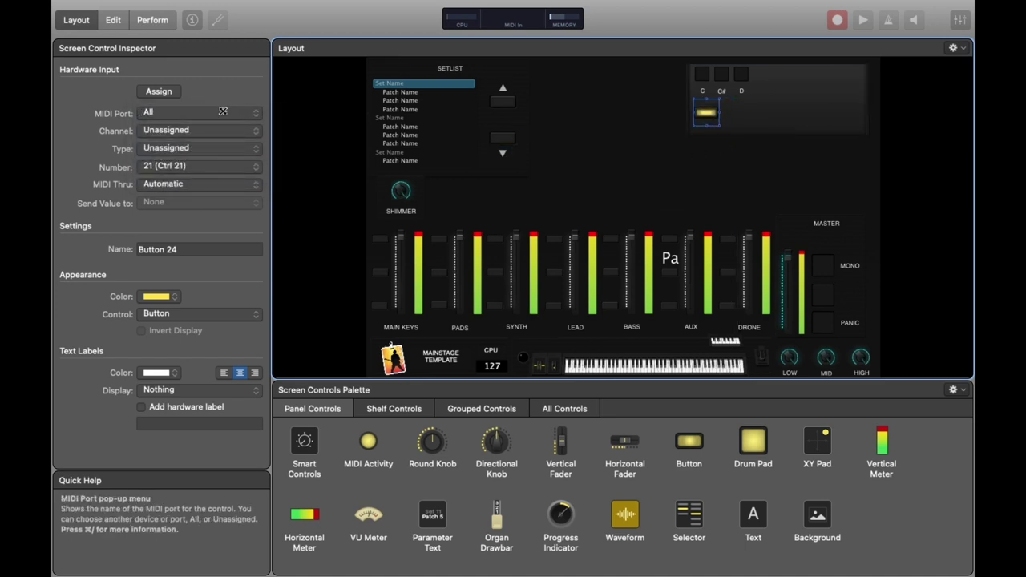
left_click(180, 108)
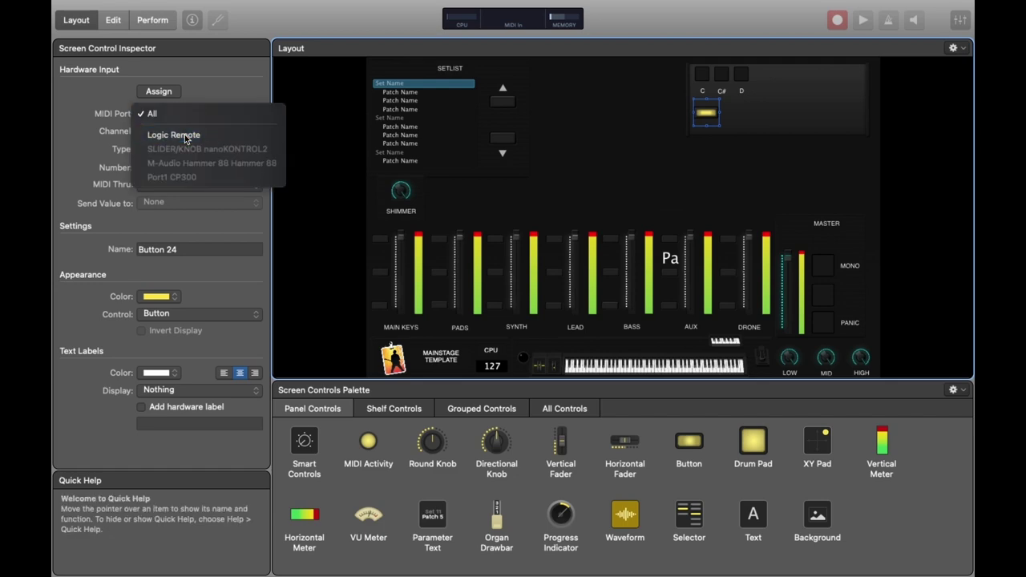
left_click(183, 133)
left_click(193, 112)
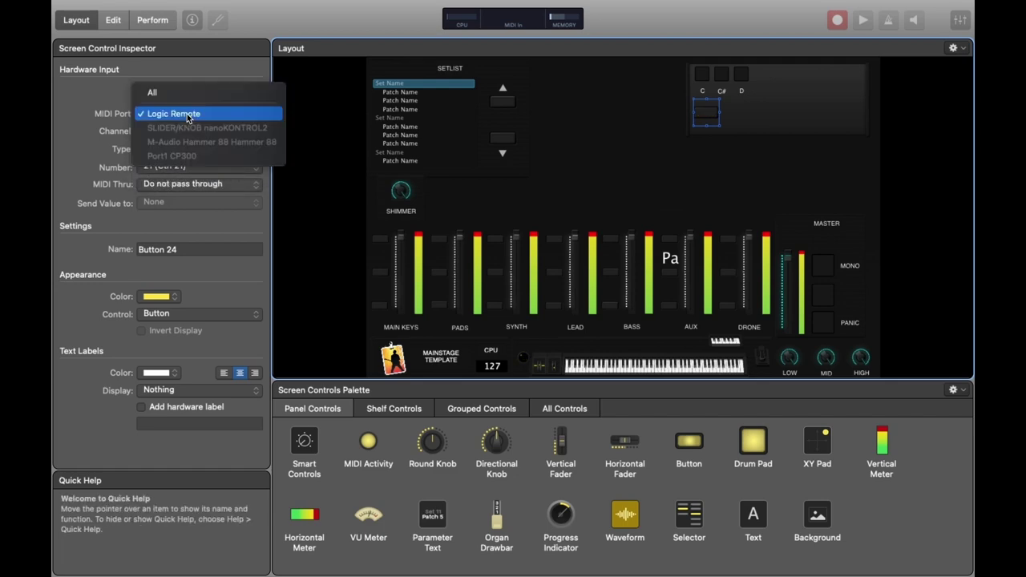
left_click(187, 93)
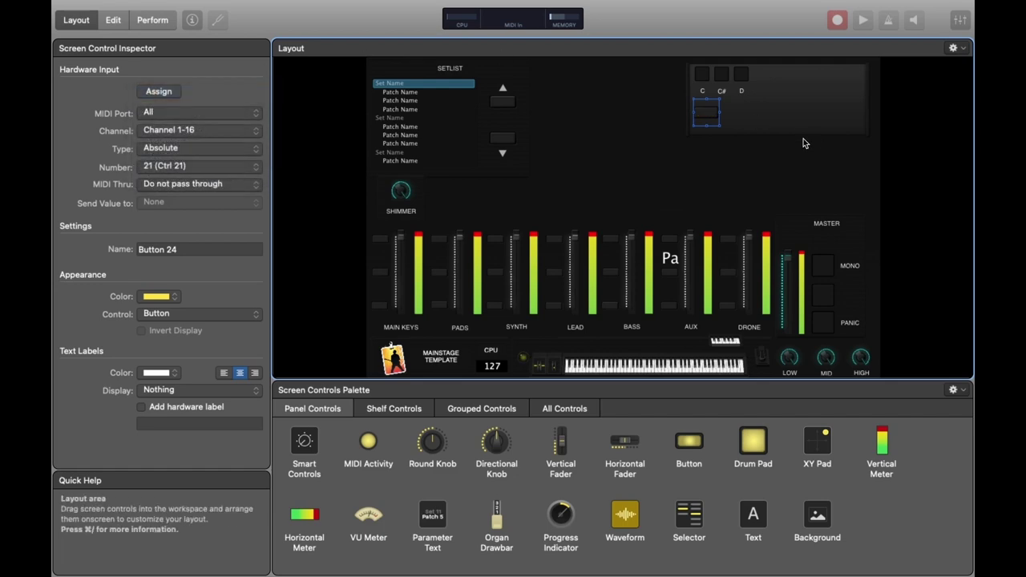
Step: Extend the background panel downward and place the further reduced button in the panel's lower-left corner
left_click_drag(719, 125, 707, 114)
left_click_drag(778, 137, 776, 158)
left_click(706, 129)
left_click_drag(706, 128, 705, 125)
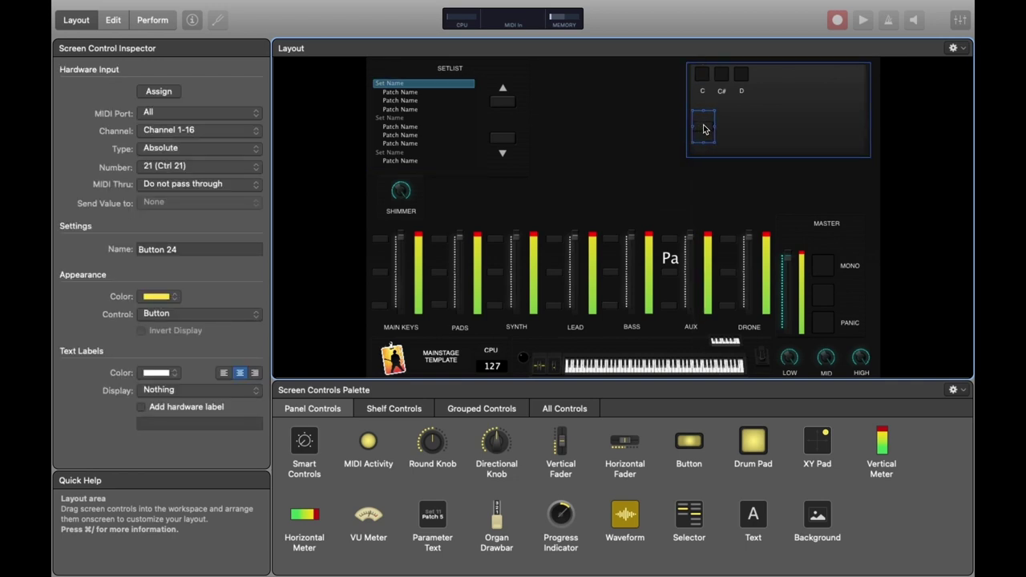
left_click_drag(706, 129, 701, 148)
Step: Duplicate the C label below the new button and change the copy's text to "STATE"
left_click(703, 93)
left_click(243, 137)
key("BackSpace")
type("STATE")
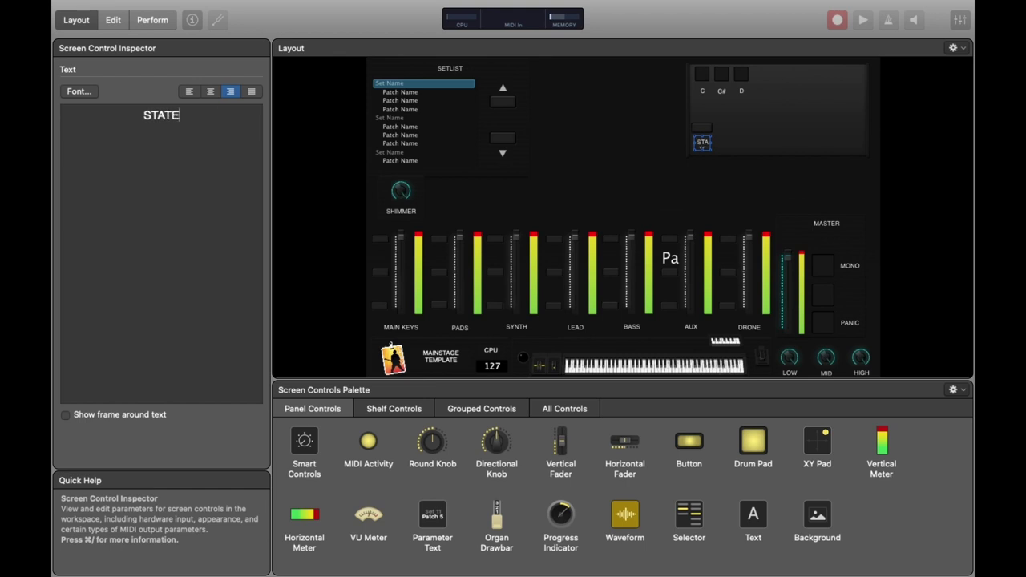
Step: Widen the STATE label to fit its text and align the button centrally above it
left_click(709, 142)
mouse_move(709, 142)
left_mouse_down()
mouse_move(720, 148)
mouse_move(702, 129)
mouse_move(712, 133)
left_mouse_up()
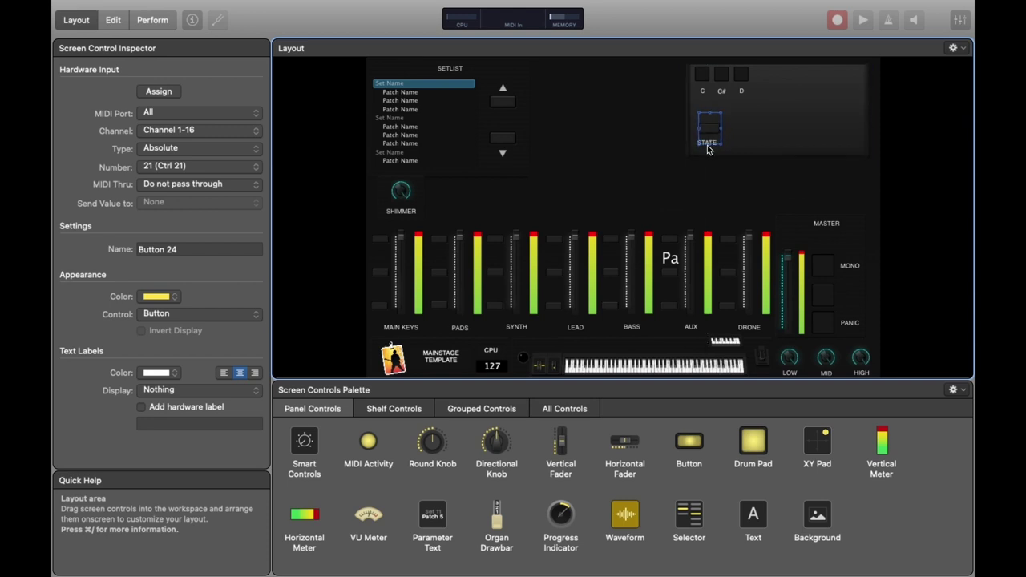
left_click(708, 148)
left_click_drag(716, 148, 711, 149)
left_click(646, 123)
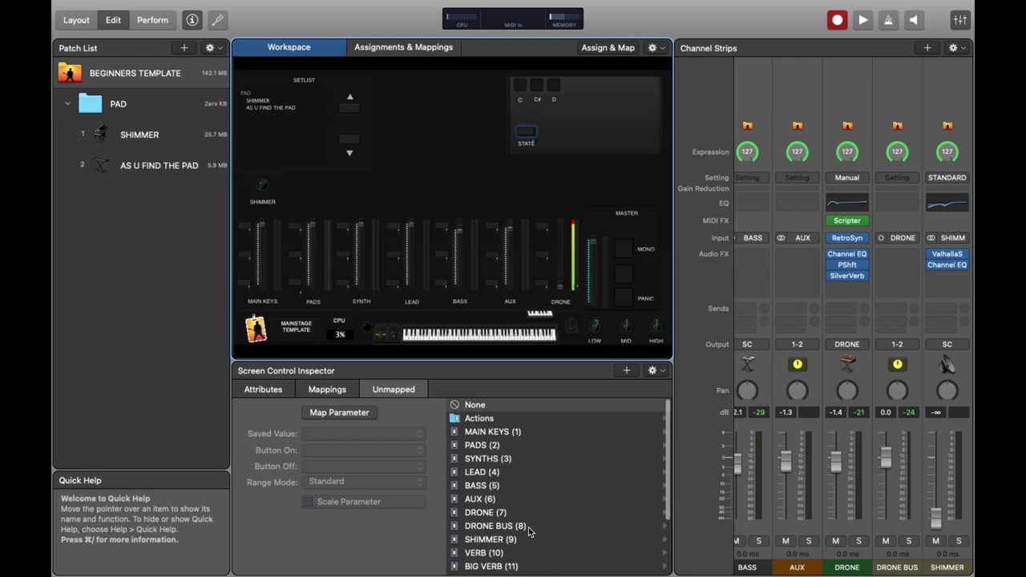
Step: Map the STATE button to the Scripter's Drone Trigger parameter on the DRONE channel strip
left_click(529, 525)
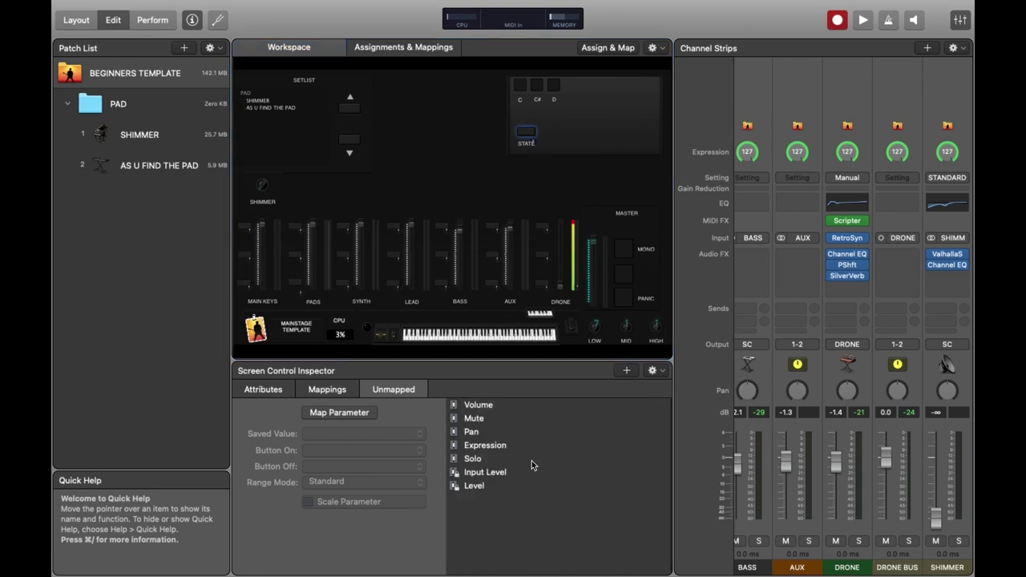
left_click(357, 389)
left_click(275, 421)
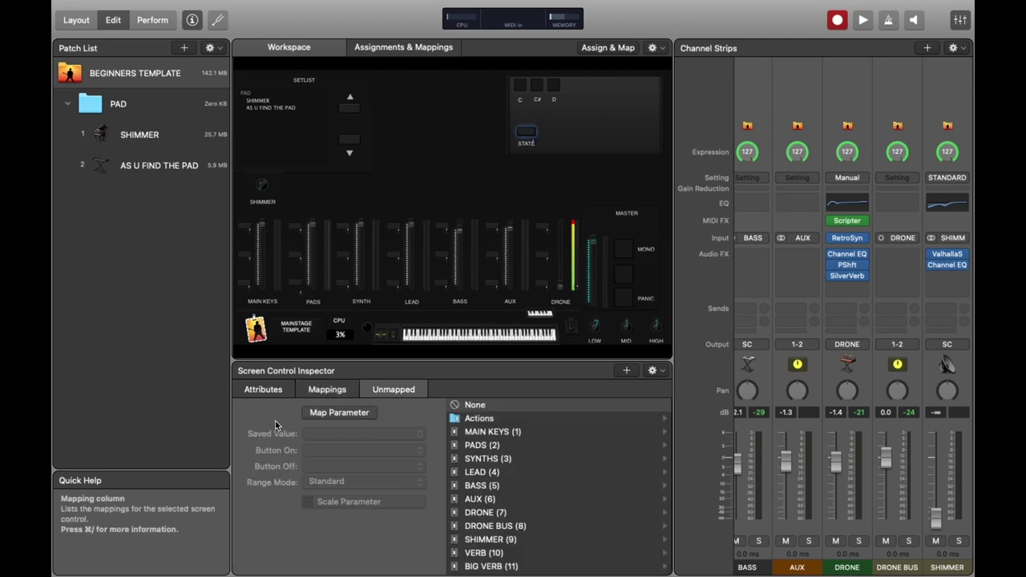
left_click(526, 513)
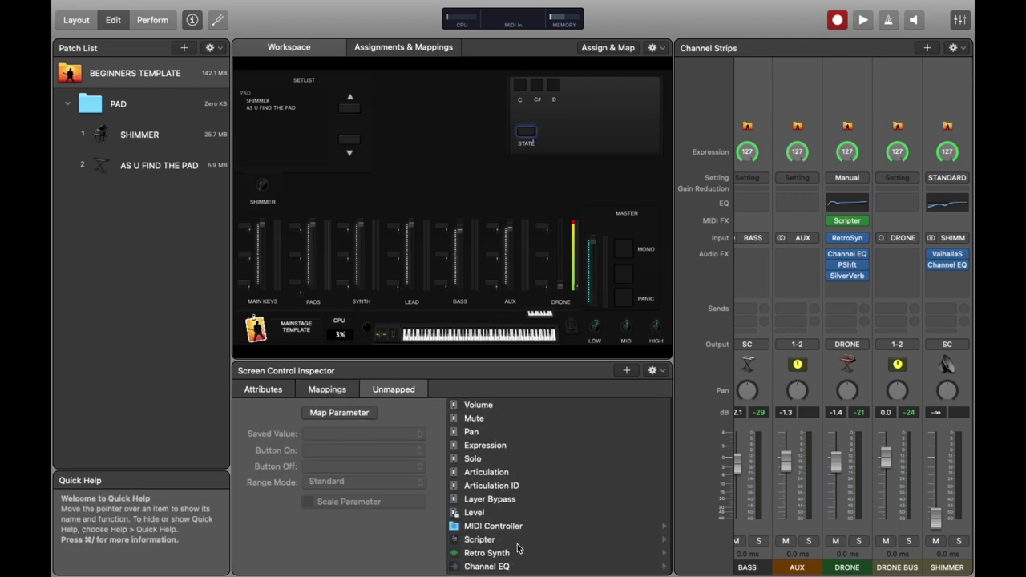
left_click(523, 544)
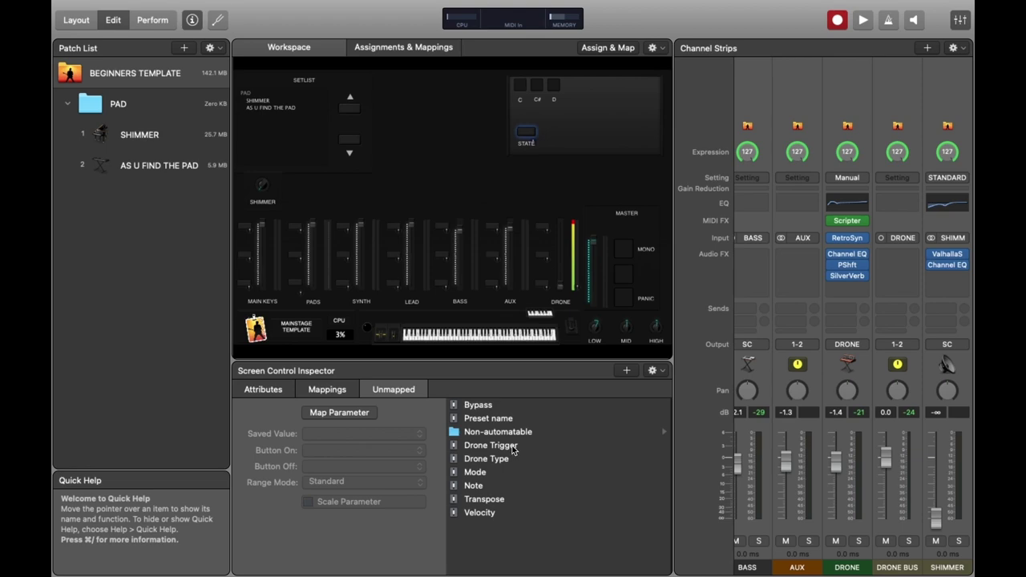
left_click(513, 446)
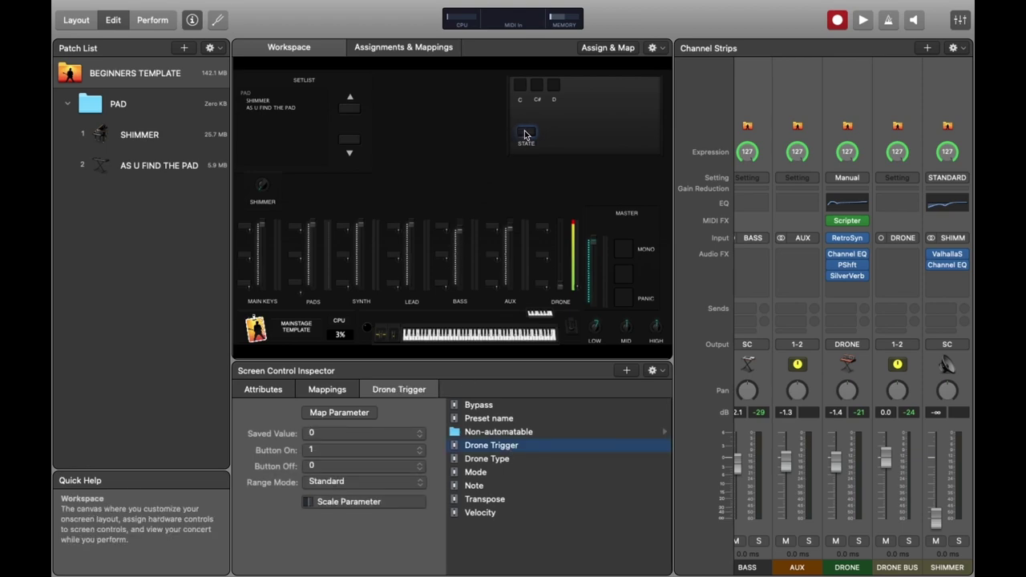
Step: Map the onscreen DRONE fader to the Volume of the DRONE BUS channel strip
left_click(560, 252)
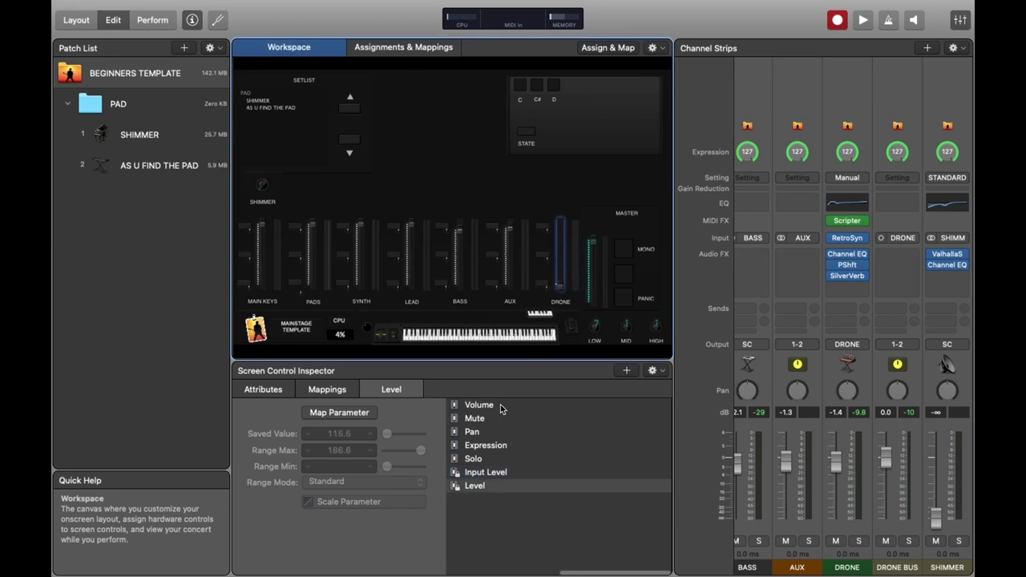
left_click(502, 406)
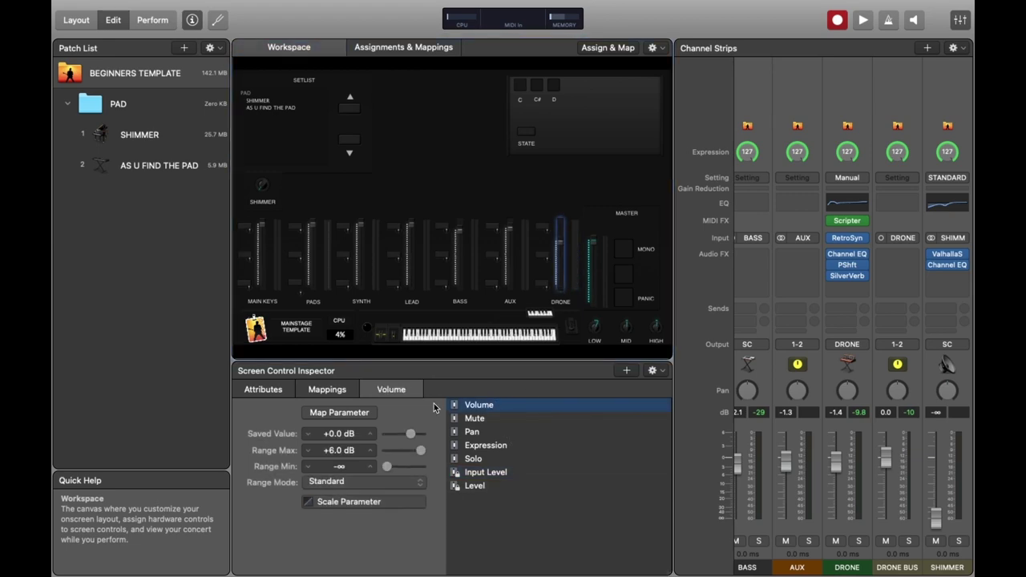
left_click(318, 391)
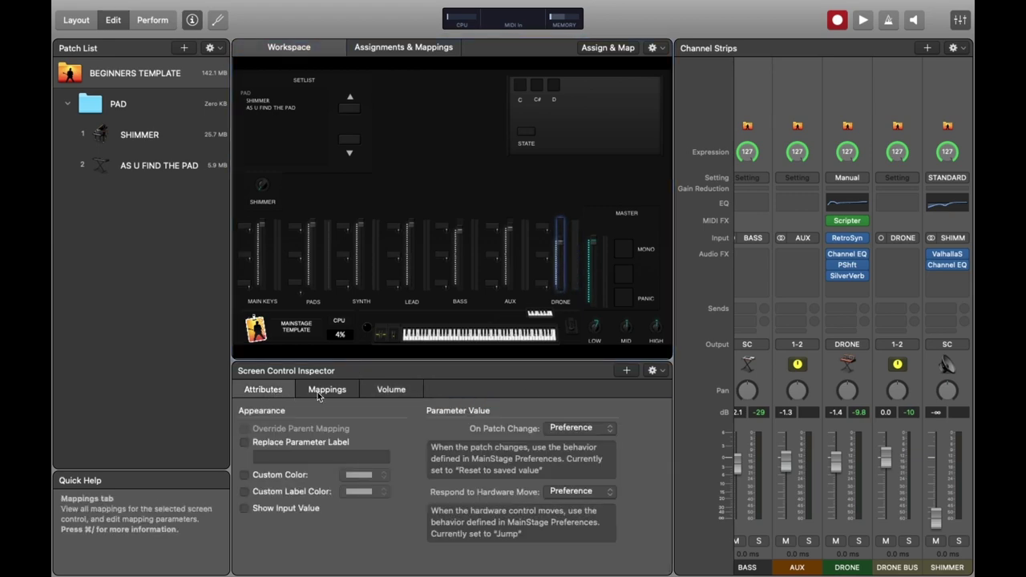
left_click(392, 389)
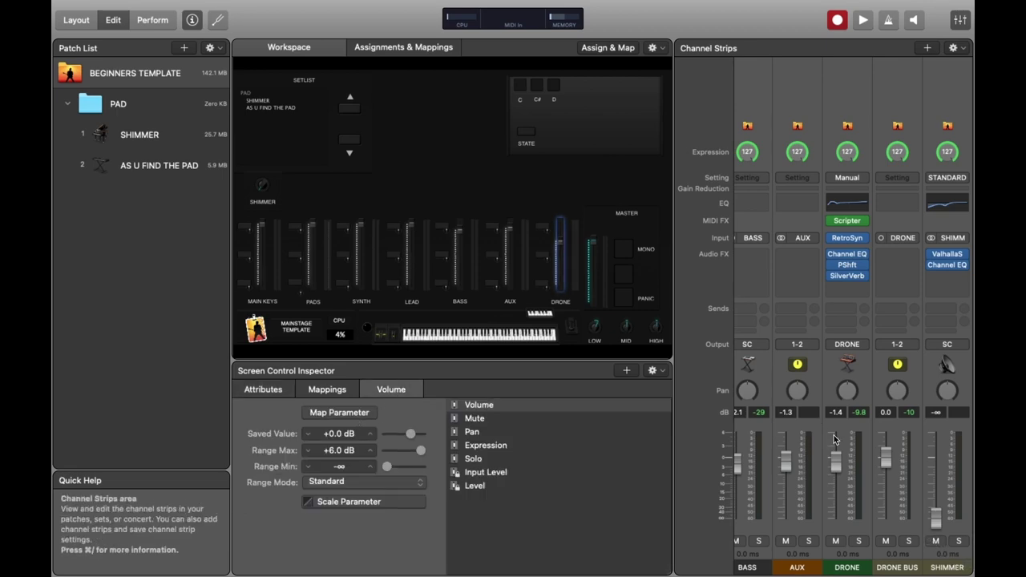
left_click(339, 412)
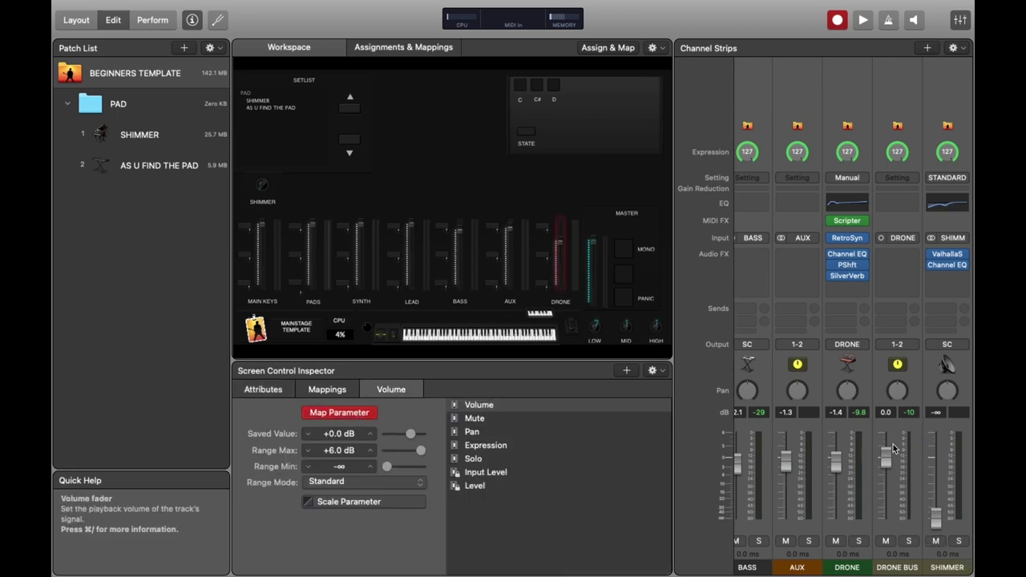
left_click(890, 461)
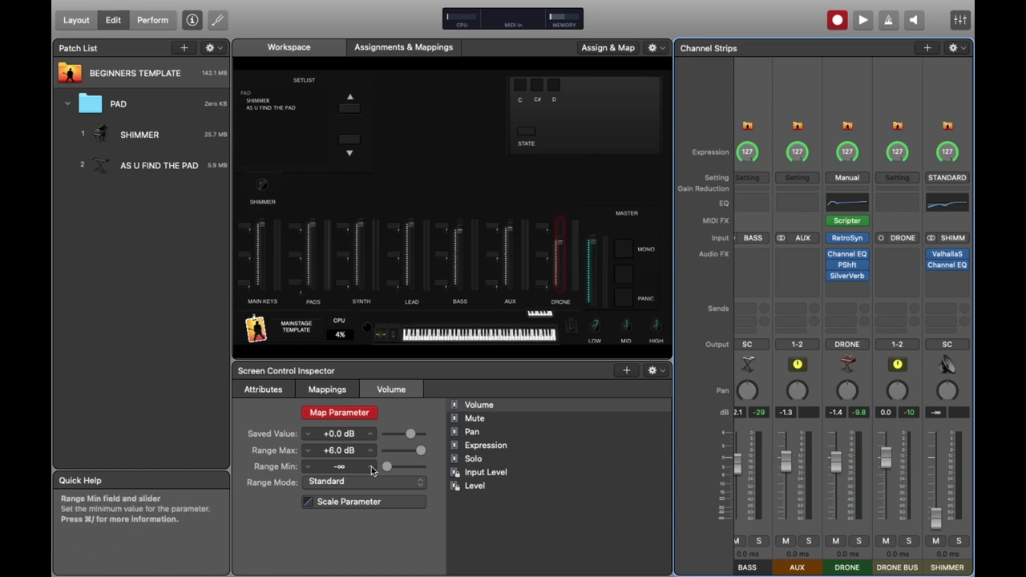
Step: Limit the DRONE fader's volume mapping to a range maximum of 0 dB and leave parameter mapping mode
left_click(339, 451)
type("0")
key("Return")
left_click(346, 415)
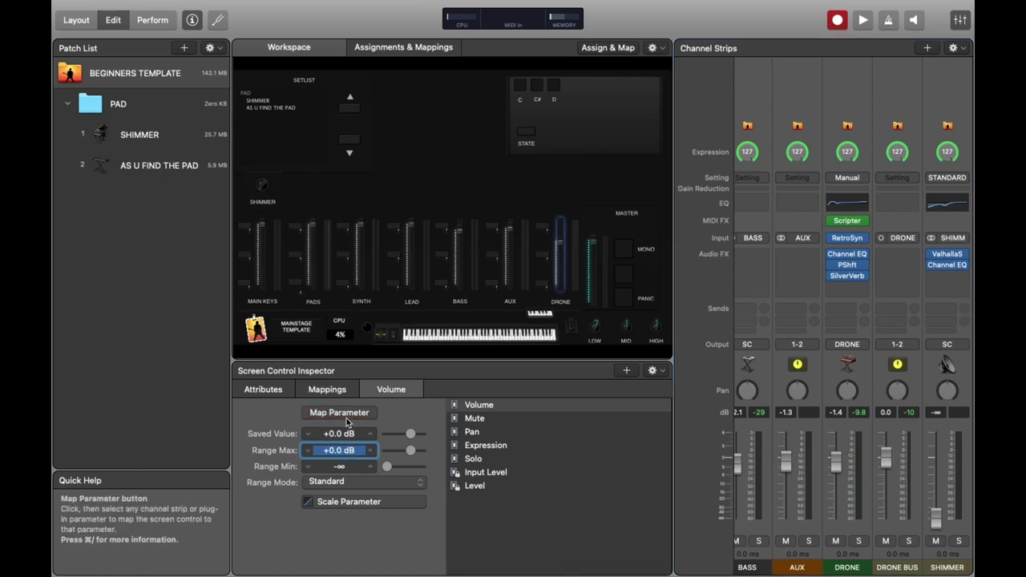
left_click(560, 254)
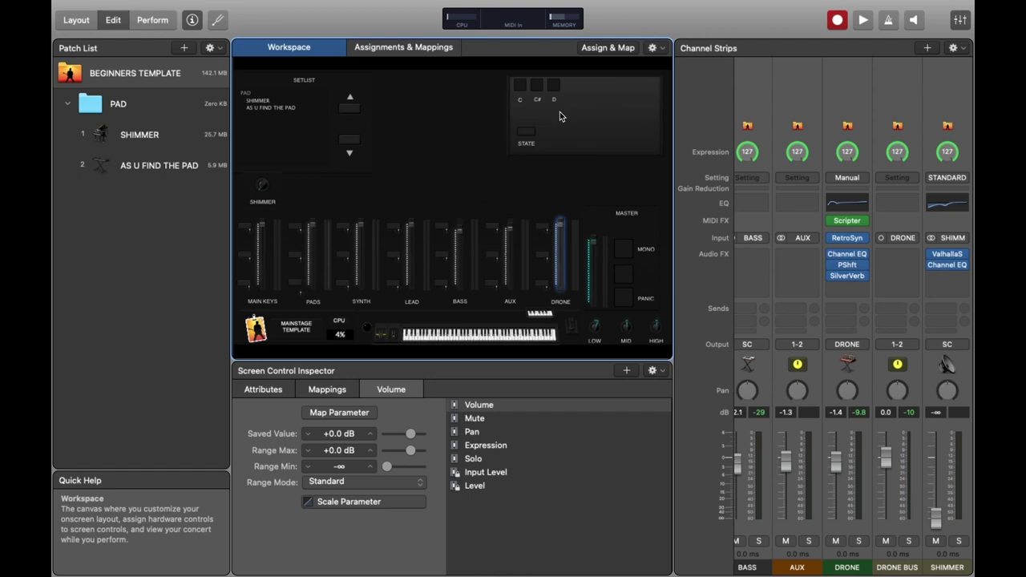
Step: Test the drone by toggling the STATE button on and off and moving the onscreen DRONE fader
left_click(526, 142)
left_click(574, 254)
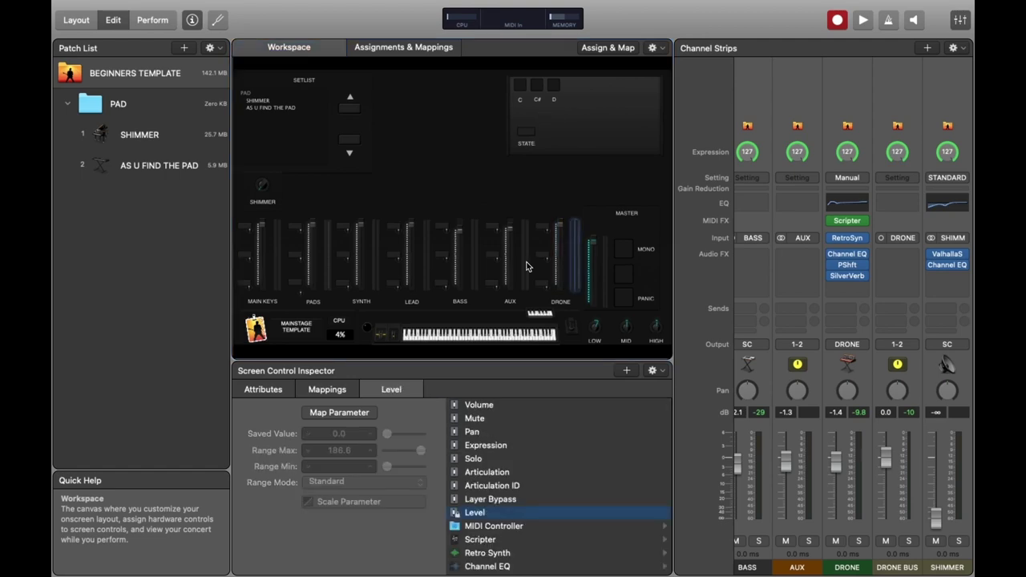
left_click(527, 133)
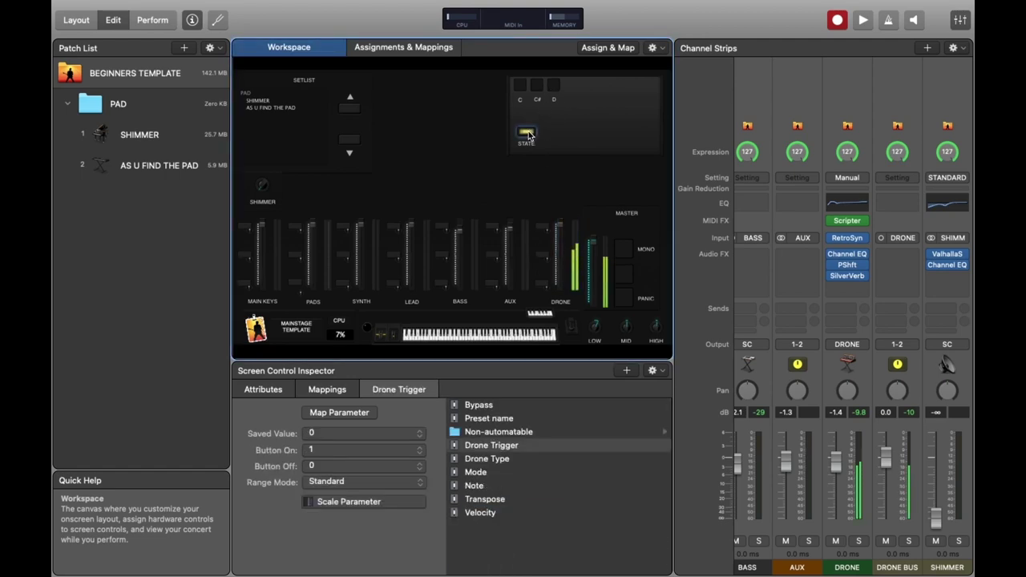
left_click(561, 231)
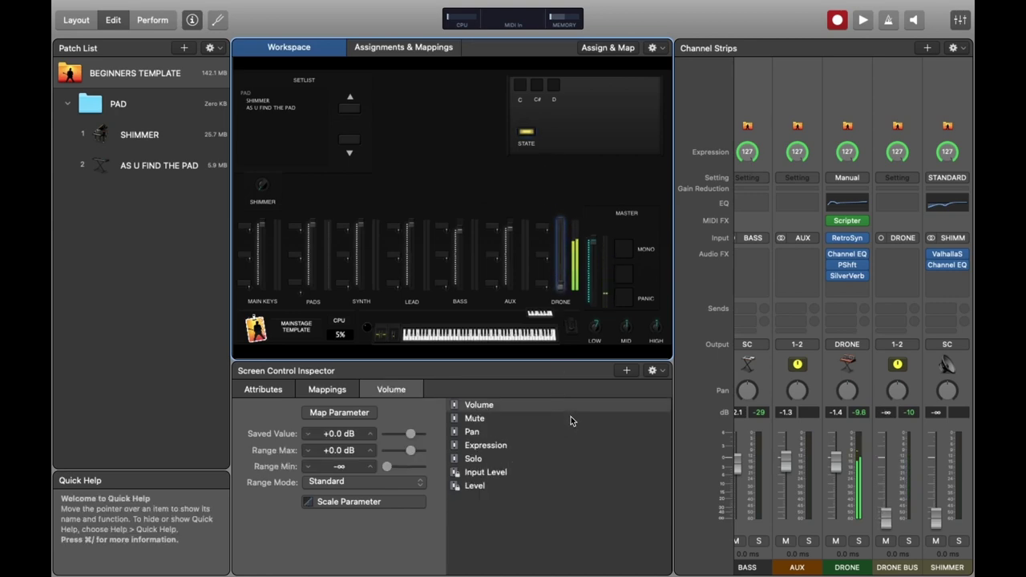
left_click(528, 134)
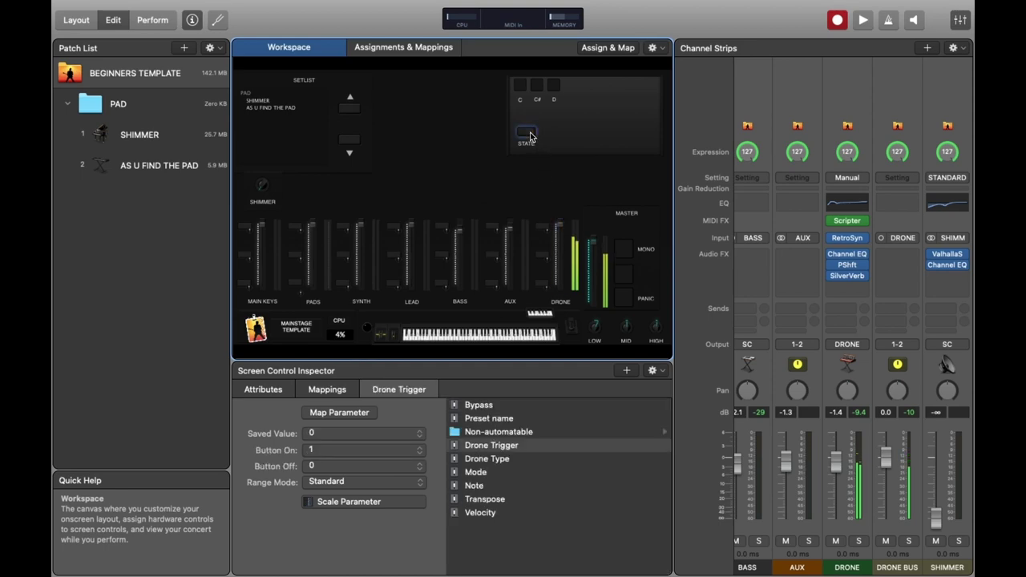
left_click(564, 235)
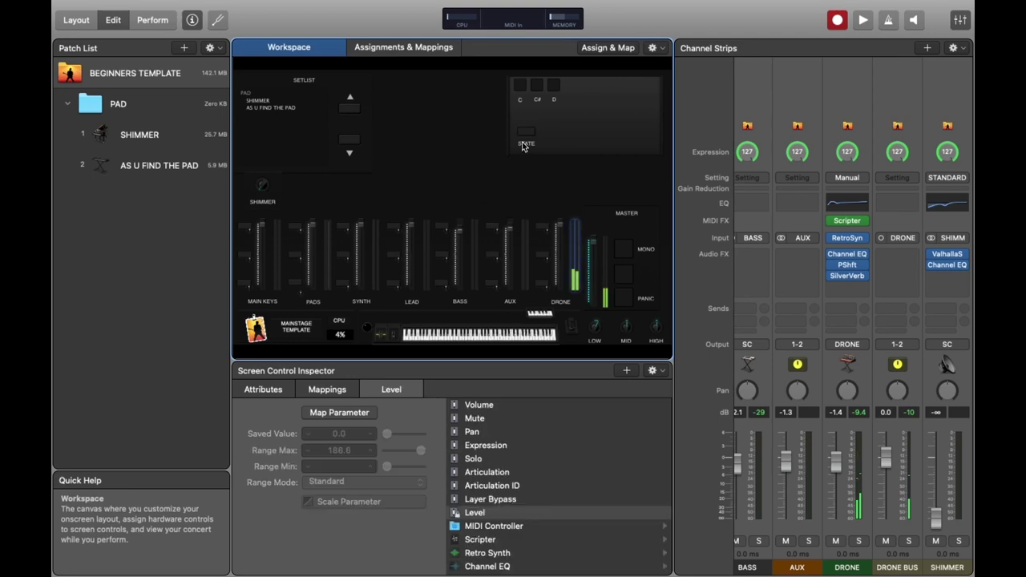
left_click(522, 143)
Step: Switch the DRONE BUS channel strip to stereo and map the onscreen DRONE level meter to its Level parameter
left_click(572, 240)
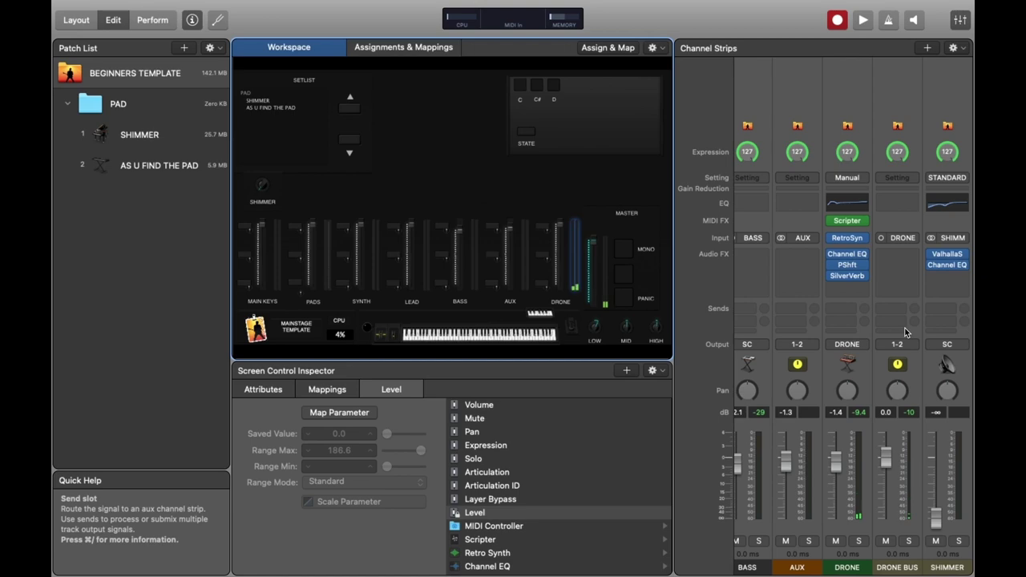
left_click(885, 246)
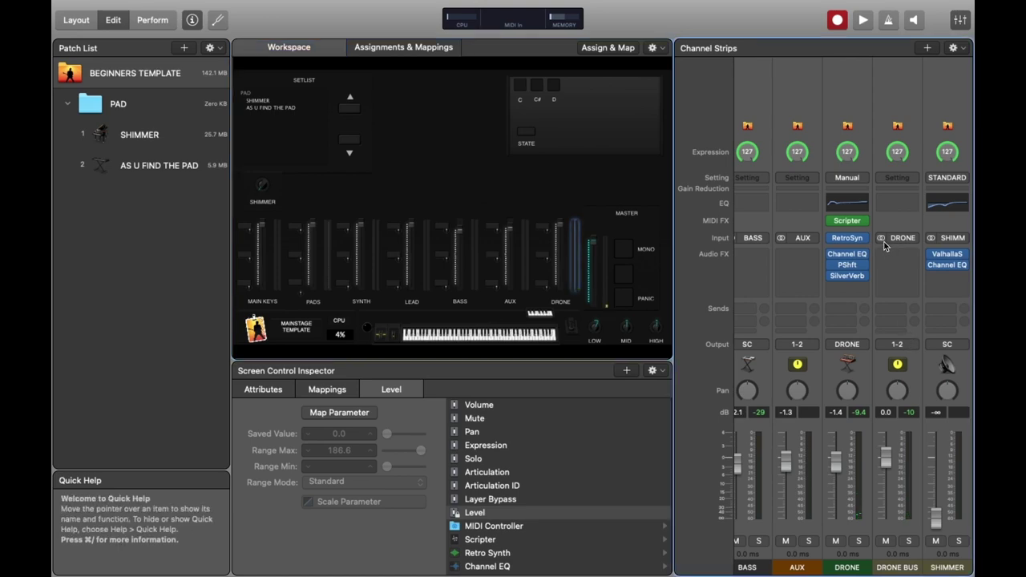
left_click(565, 241)
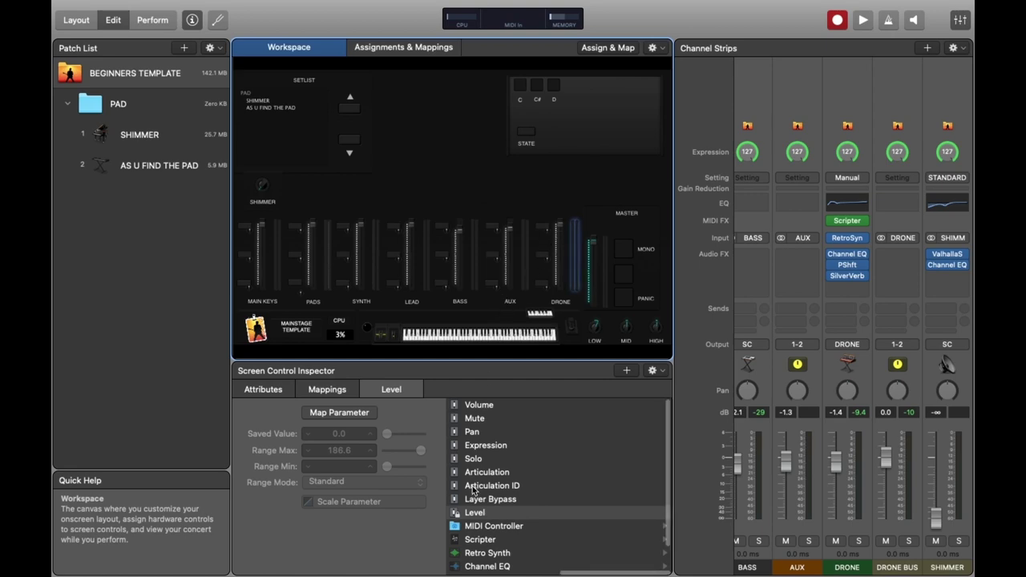
right_click(665, 548)
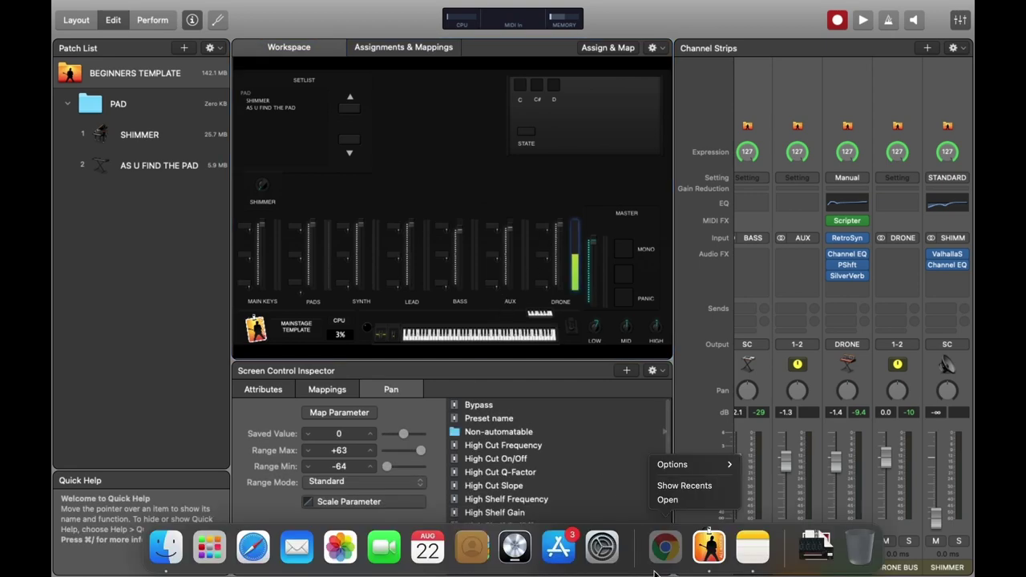
left_click(710, 344)
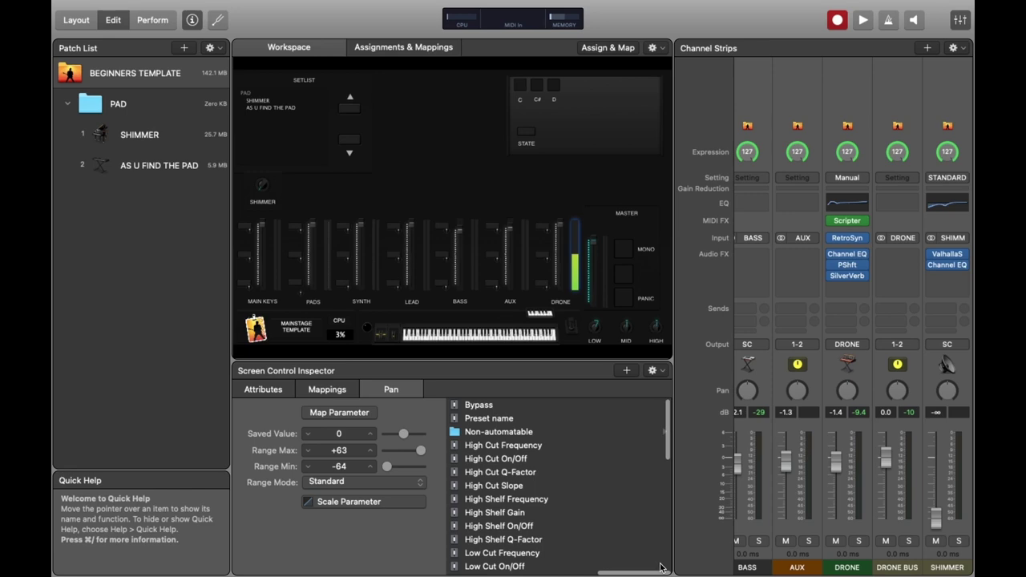
mouse_move(634, 575)
left_click_drag(643, 573, 513, 552)
left_click(513, 526)
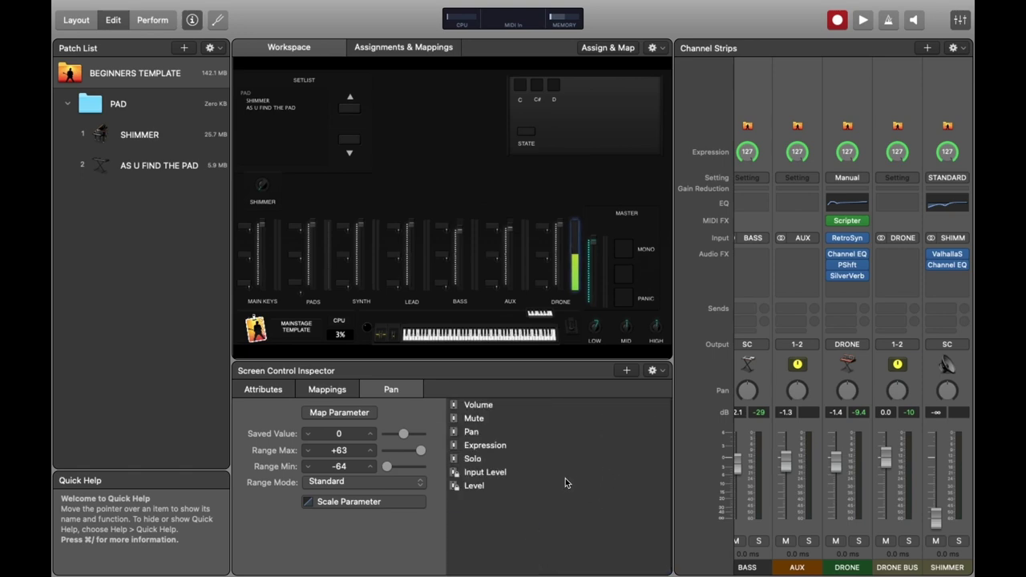
left_click(563, 485)
Step: Open the DRONE strip's Scripter and toggle the STATE button to check that it drives the Drone Trigger
left_click(527, 132)
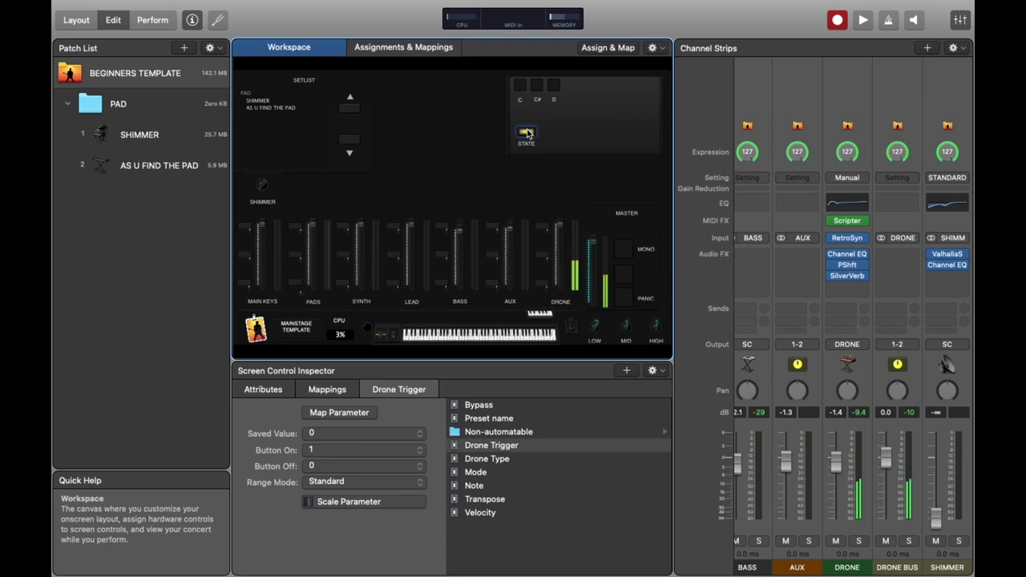
left_click(560, 232)
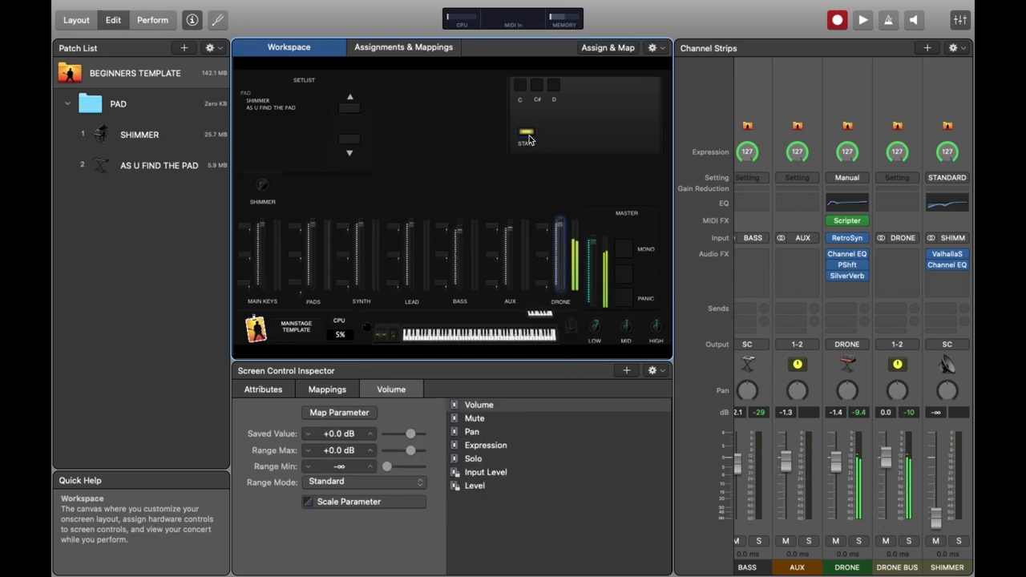
left_click(848, 221)
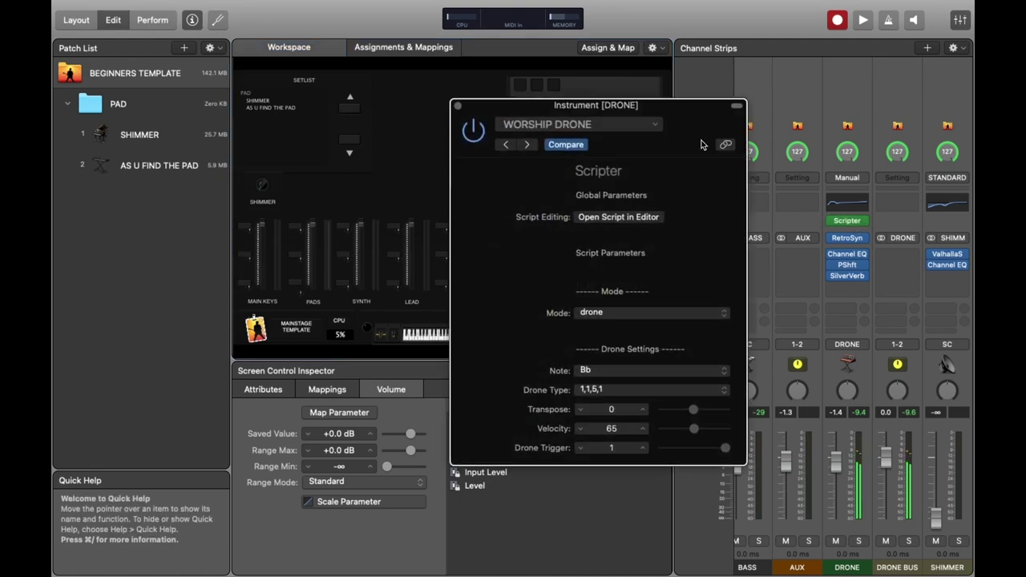
left_click_drag(698, 122, 845, 114)
left_click(528, 135)
left_click(527, 135)
left_click(527, 135)
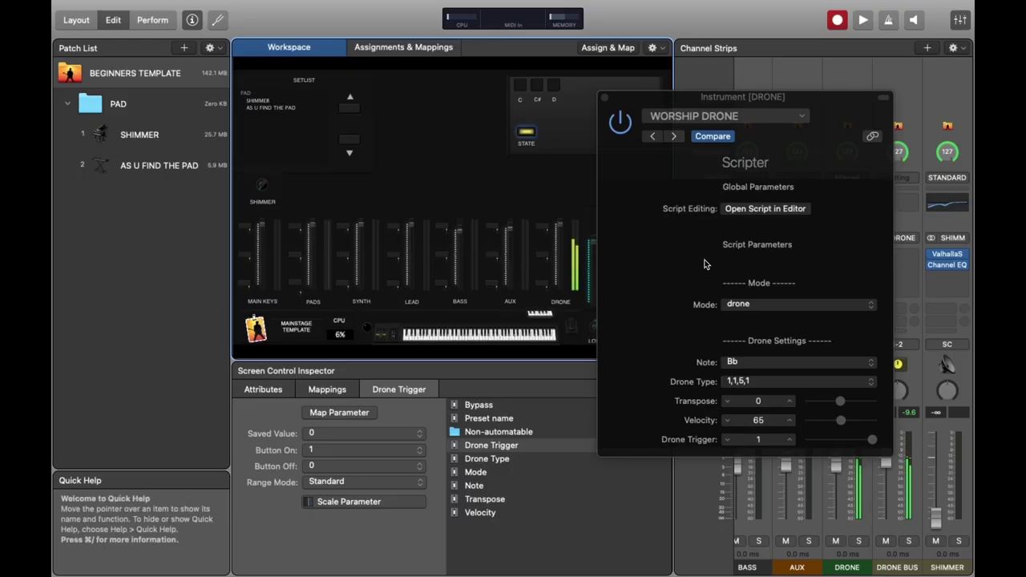
left_click(527, 135)
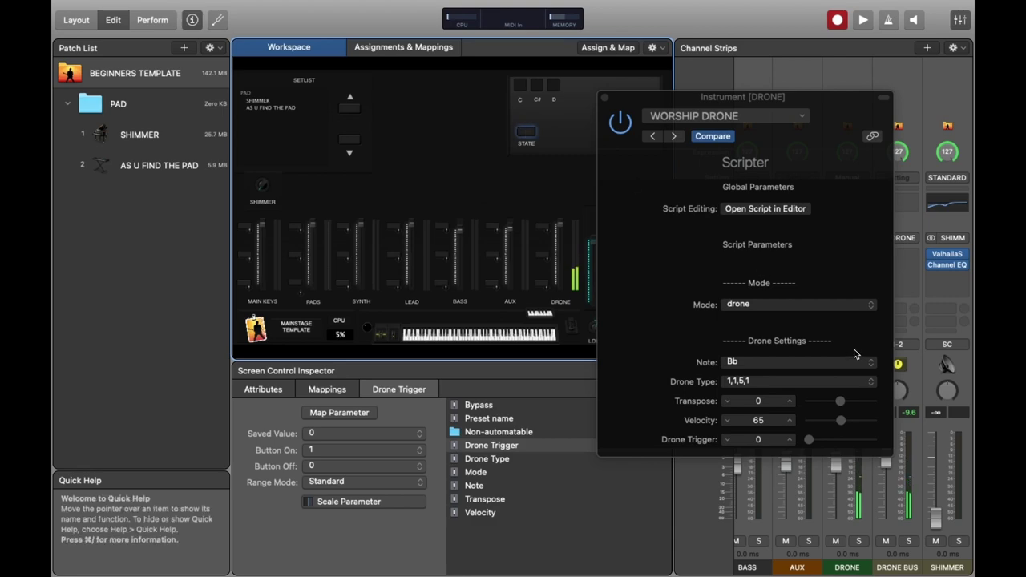
Step: Set the Scripter's Drone Type to 1,5 and audition the drone with the STATE button
left_click(842, 381)
left_click(752, 356)
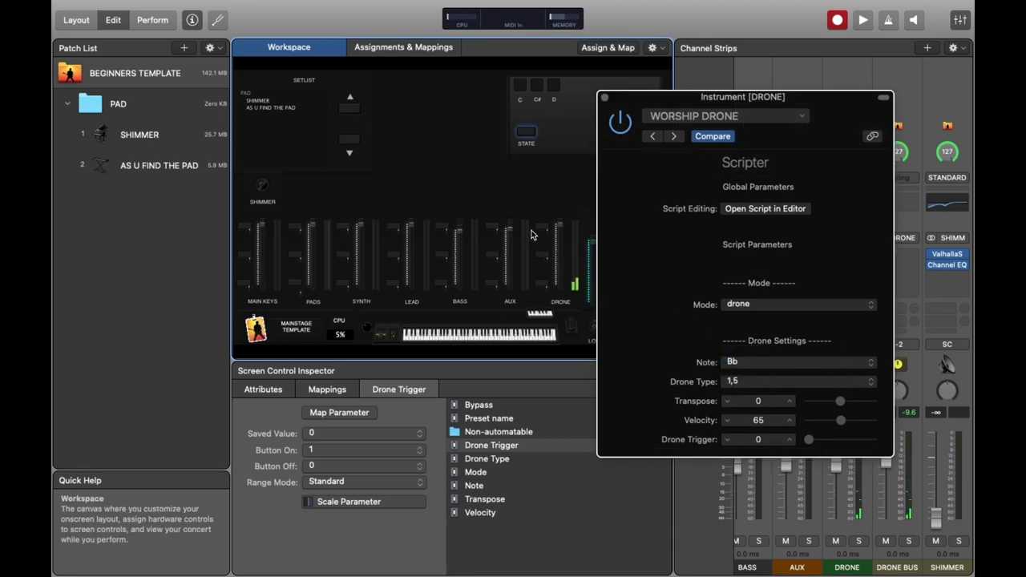
left_click(524, 136)
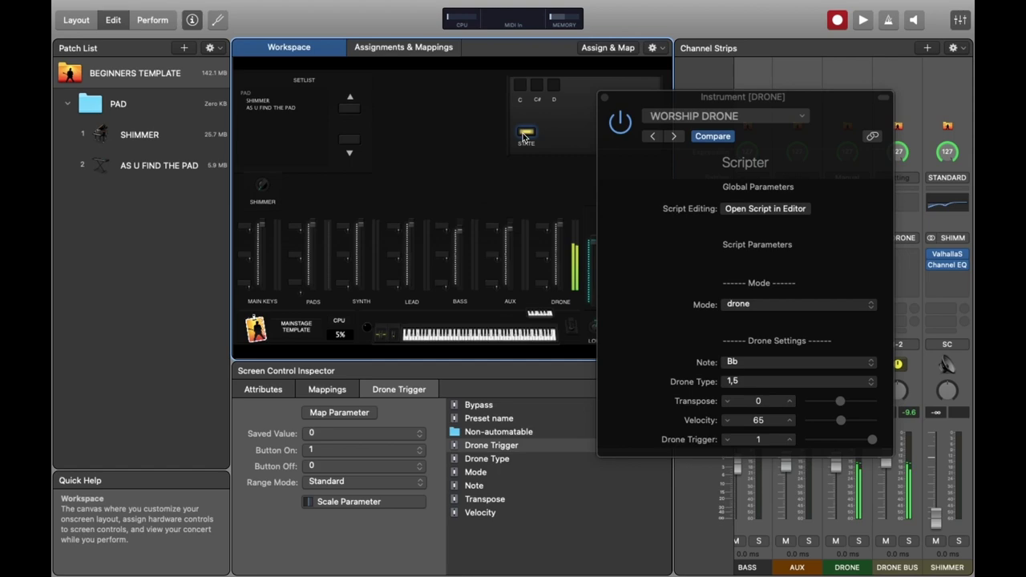
left_click(733, 290)
Step: Change the Scripter's Drone Type to 1,5,1 and audition the drone with the STATE button
left_click(804, 381)
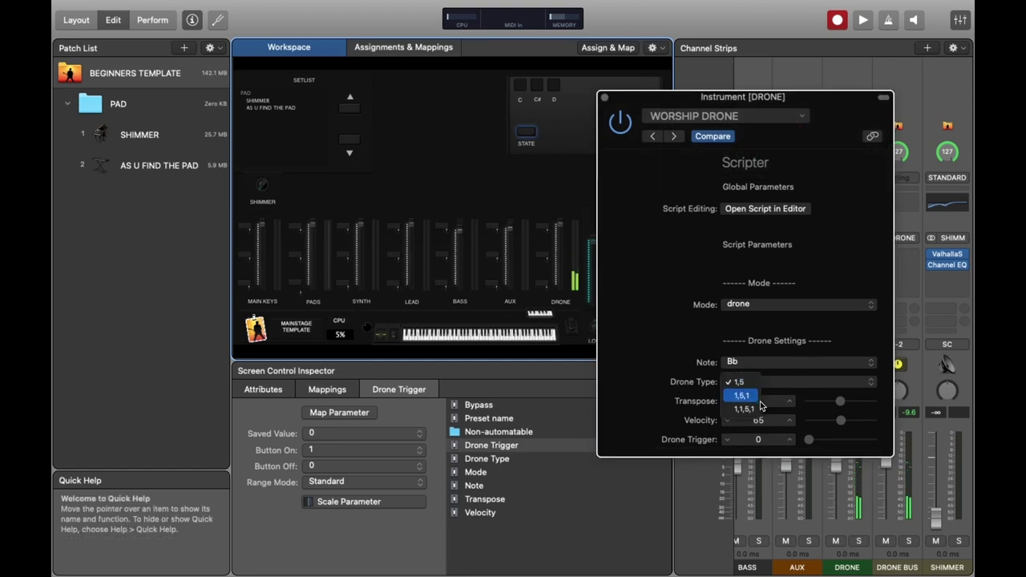
left_click(785, 395)
left_click(526, 135)
left_click(762, 321)
Step: Set the Scripter's Drone Type to 1,1,5,1, audition the drone and close the plug-in window
left_click(762, 382)
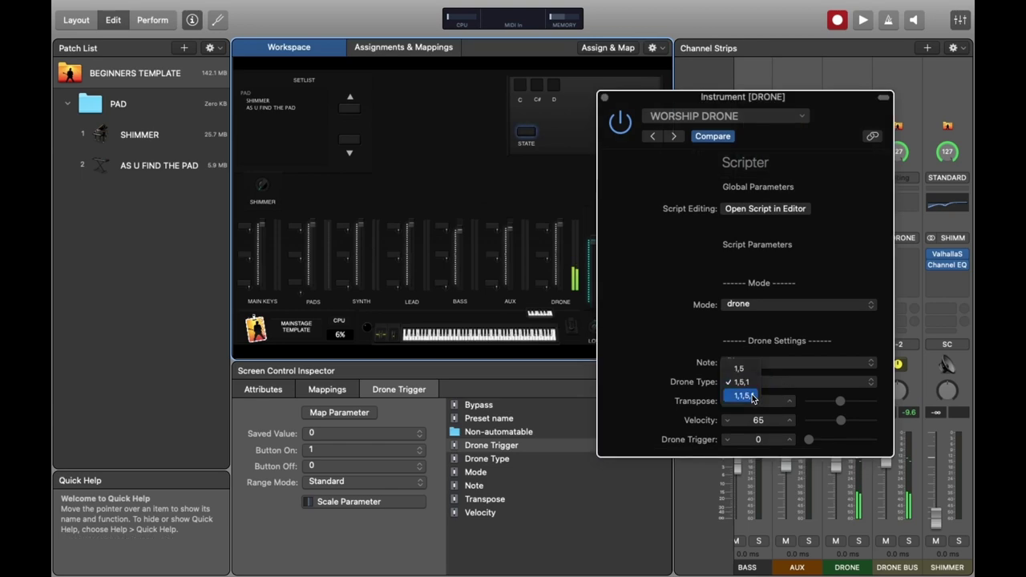
left_click(752, 397)
left_click(524, 137)
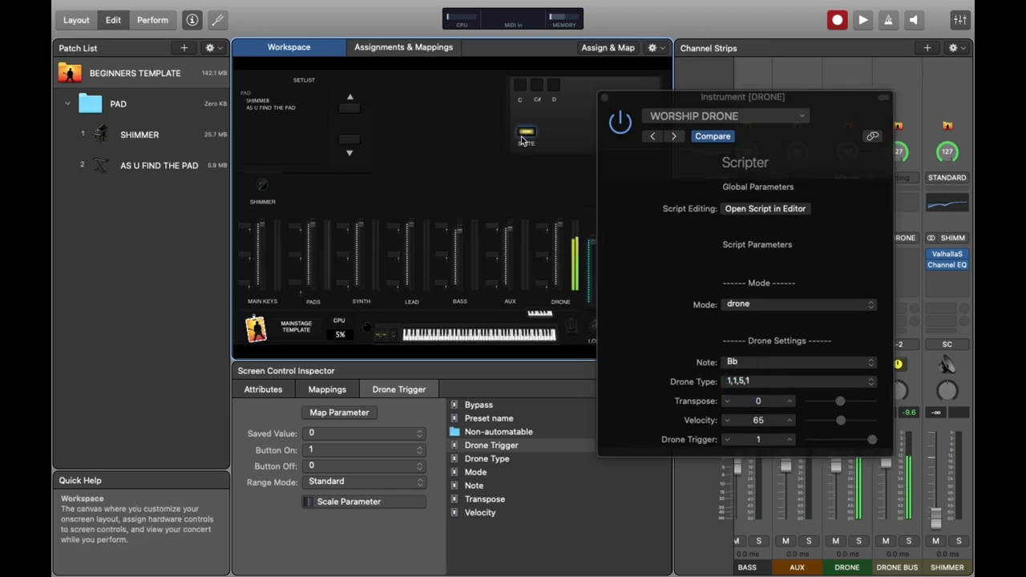
left_click(524, 136)
left_click(605, 97)
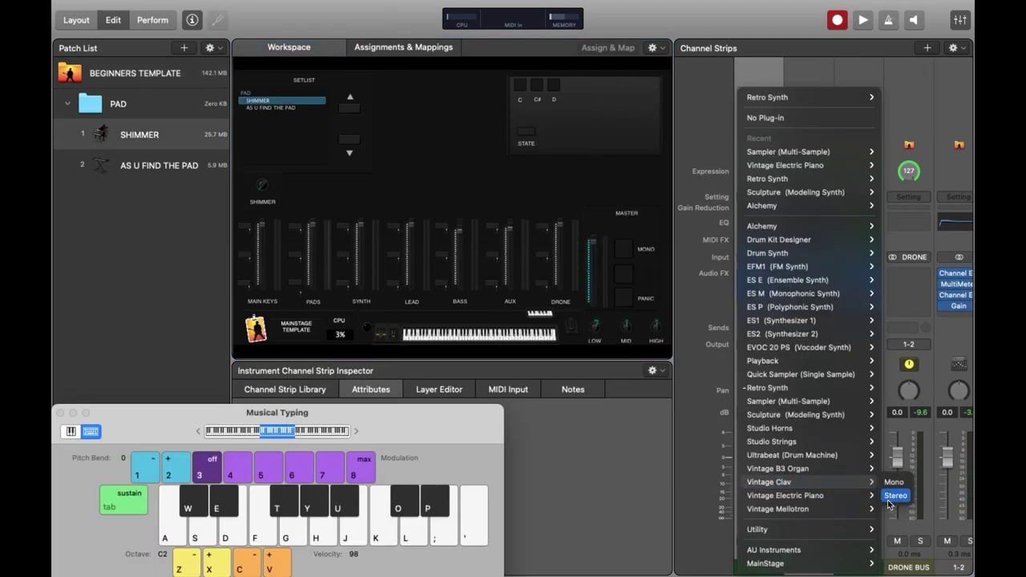
Step: Load the stereo Vintage Clav as the instrument of the SHIMMER patch and play a few test notes
left_click(894, 499)
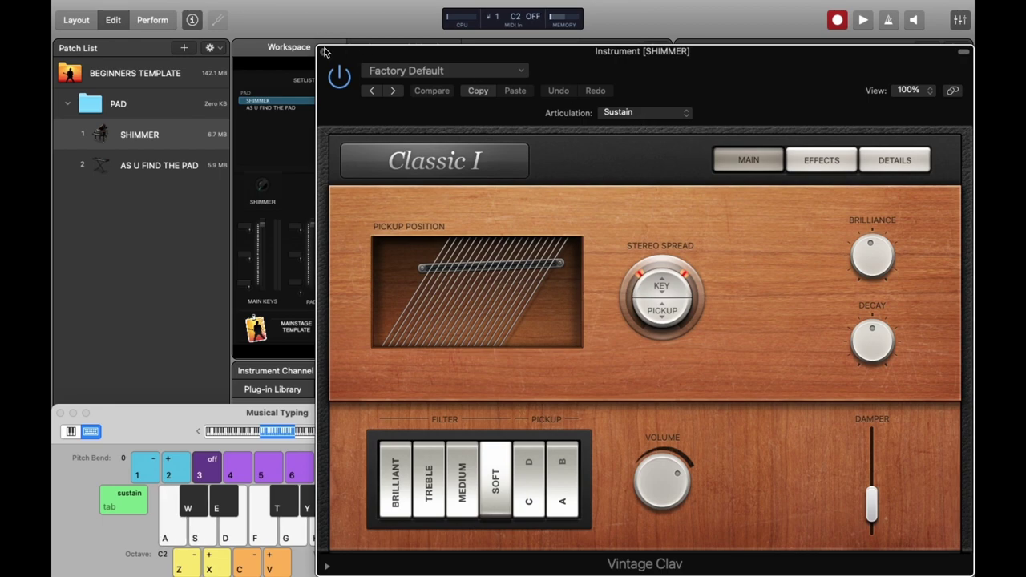
key("super+w")
key("a")
key("a")
key("g")
Step: Start the drone with the STATE button, play several notes over it and stop the drone
left_click(520, 85)
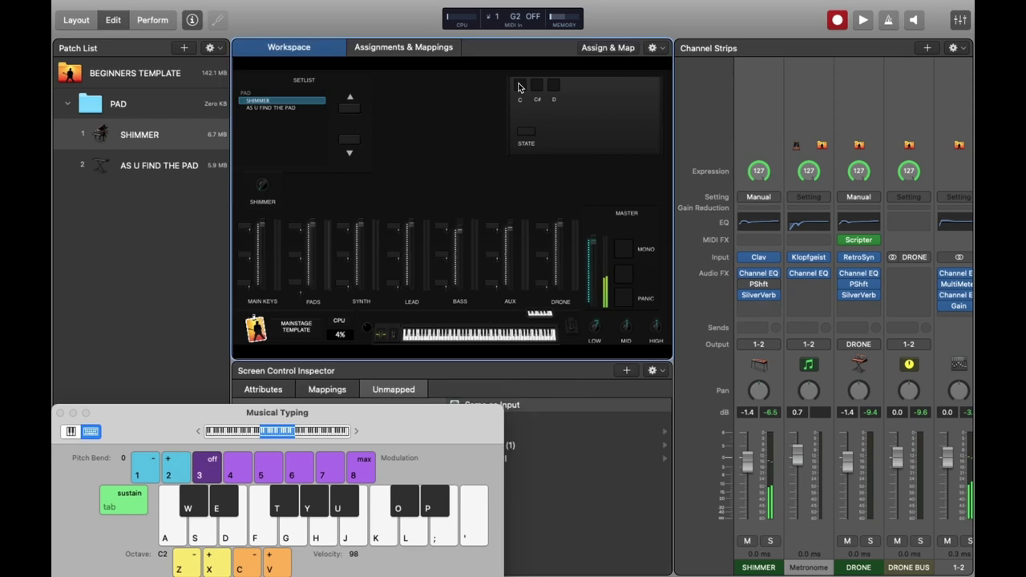
left_click(525, 131)
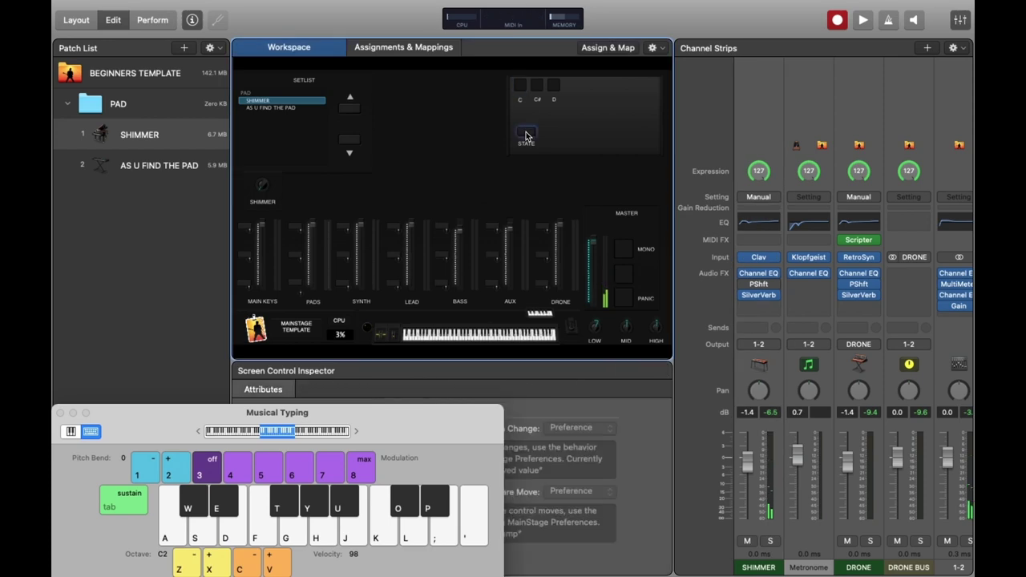
key("u")
key("u")
key("d")
key("f")
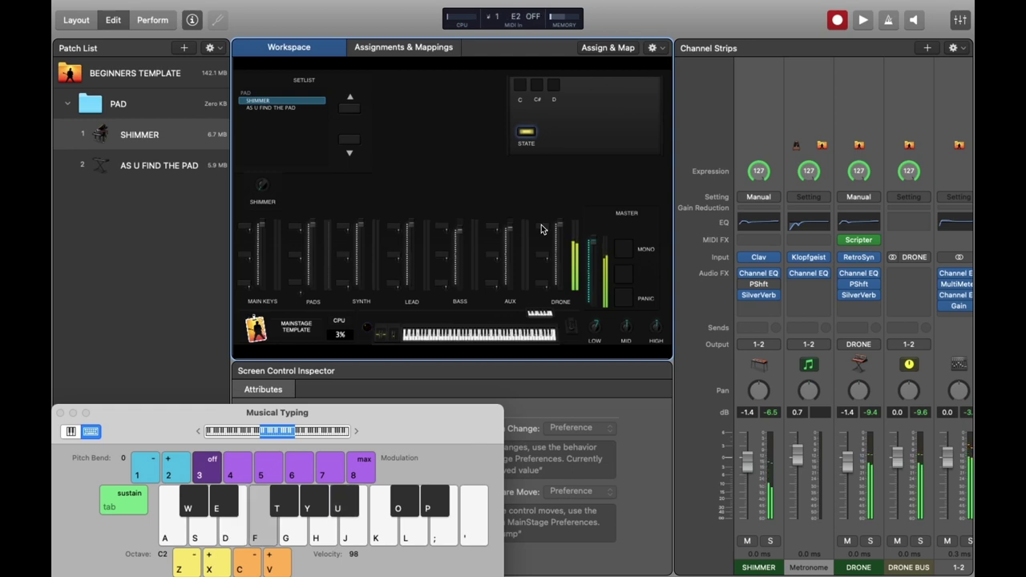
left_click(526, 132)
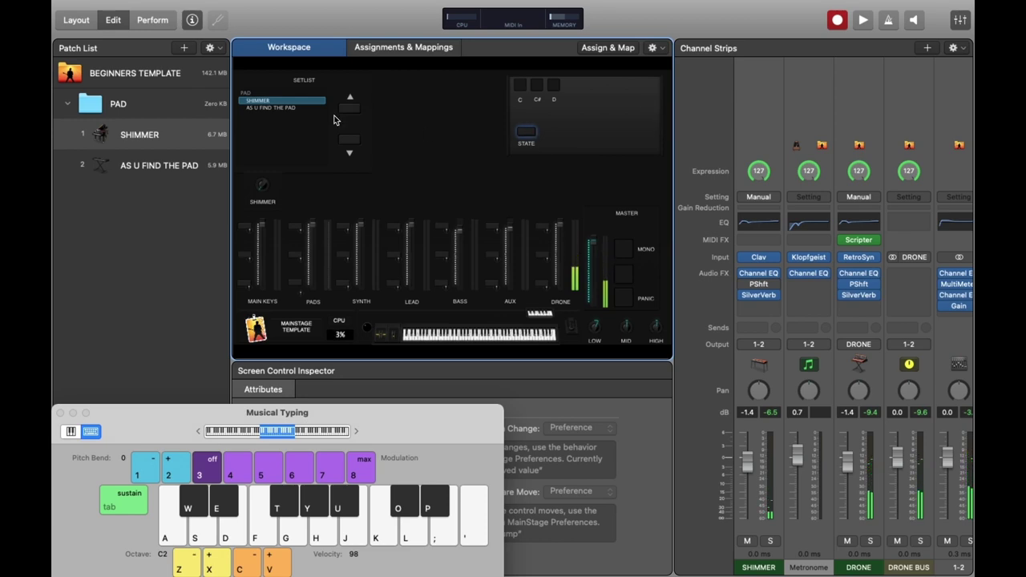
Step: Return to the BEGINNERS TEMPLATE concert level and close the Musical Typing window
left_click(175, 75)
left_click(522, 89)
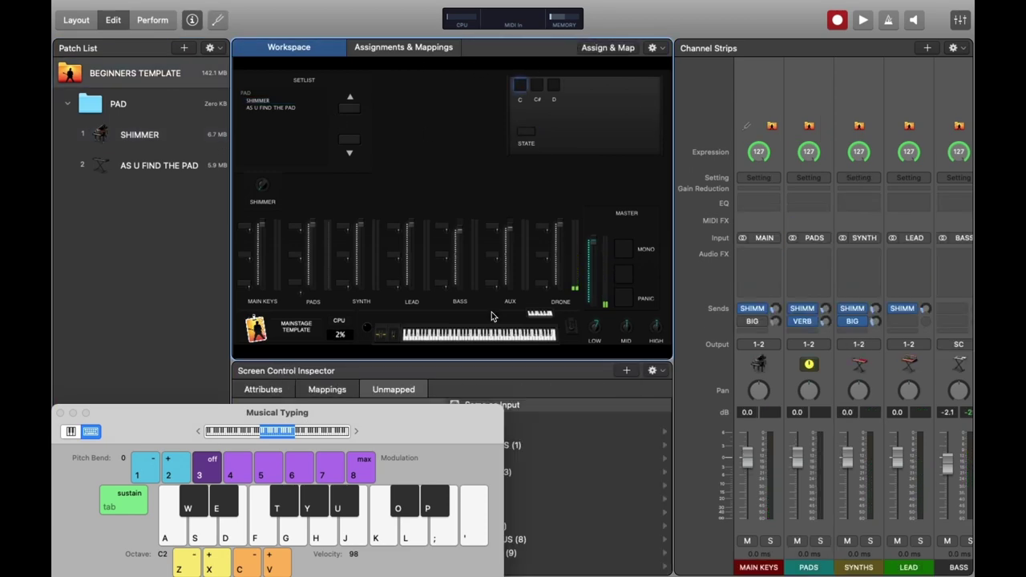
left_click_drag(414, 415, 681, 366)
left_click(329, 360)
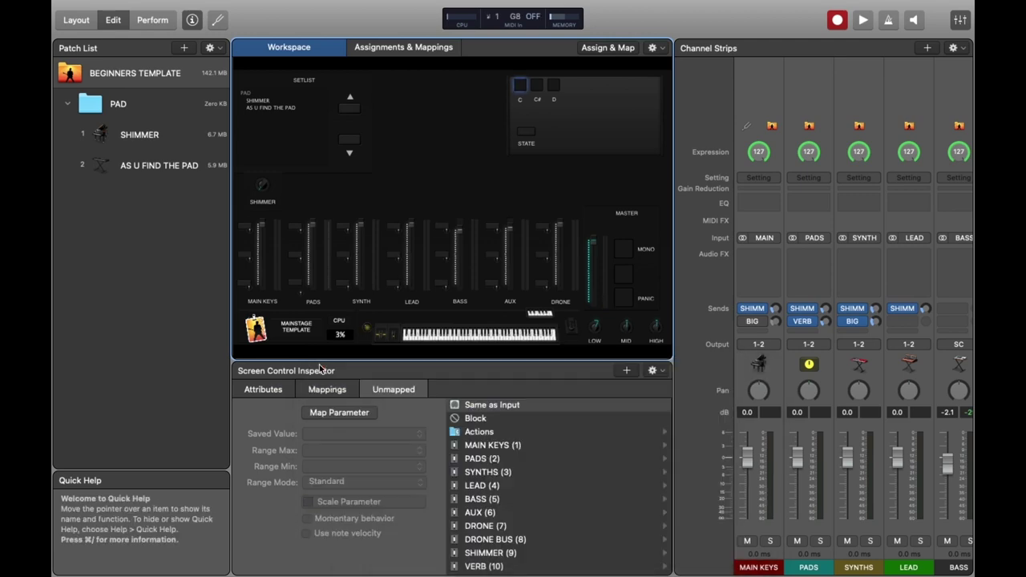
Step: Map the onscreen C drum pad to the Scripter's Note parameter on the DRONE channel strip
left_click(811, 92)
scroll(815, 87, "right", 4)
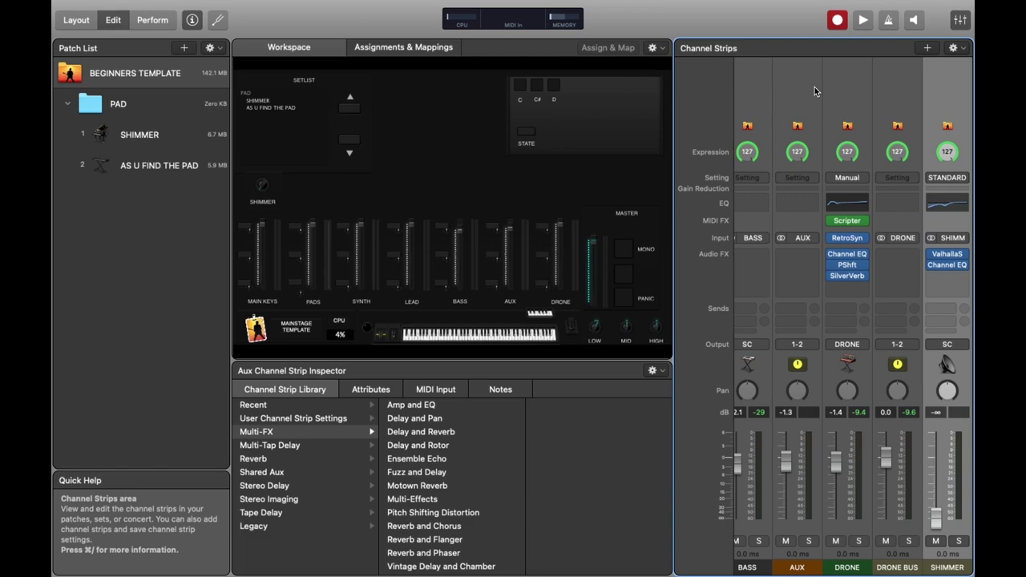
left_click(815, 88)
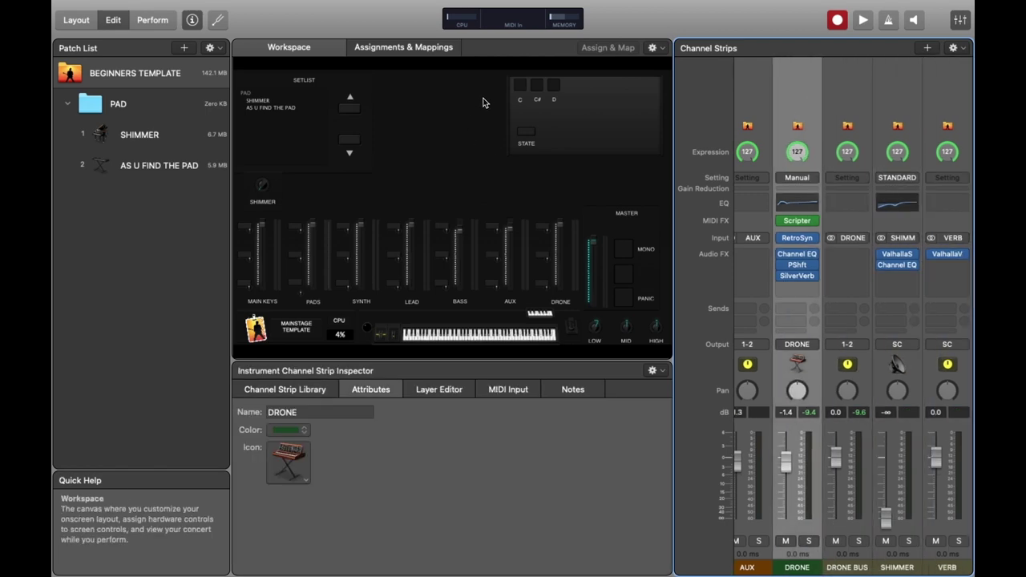
left_click(519, 86)
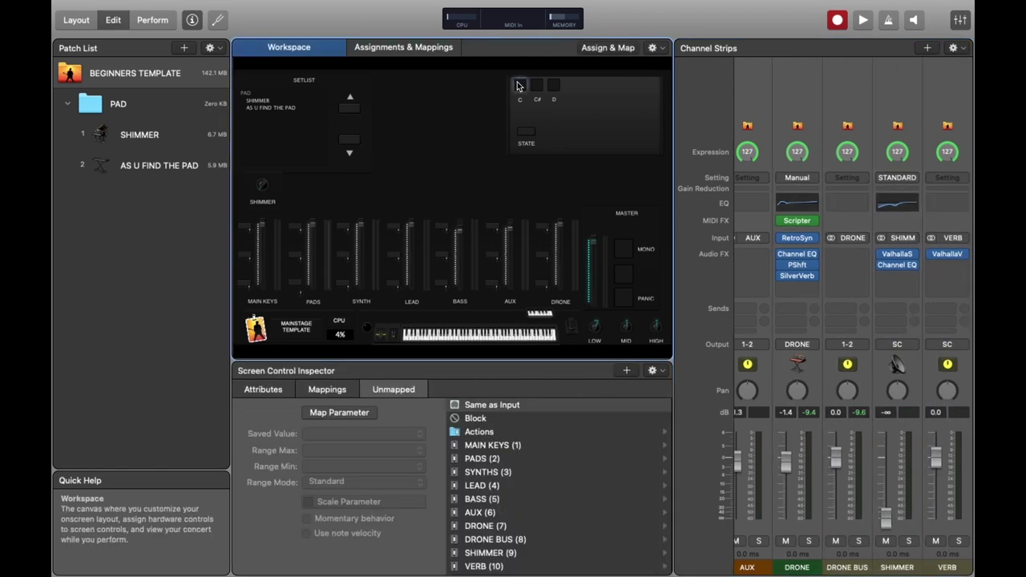
left_click(524, 531)
left_click(521, 540)
left_click(504, 486)
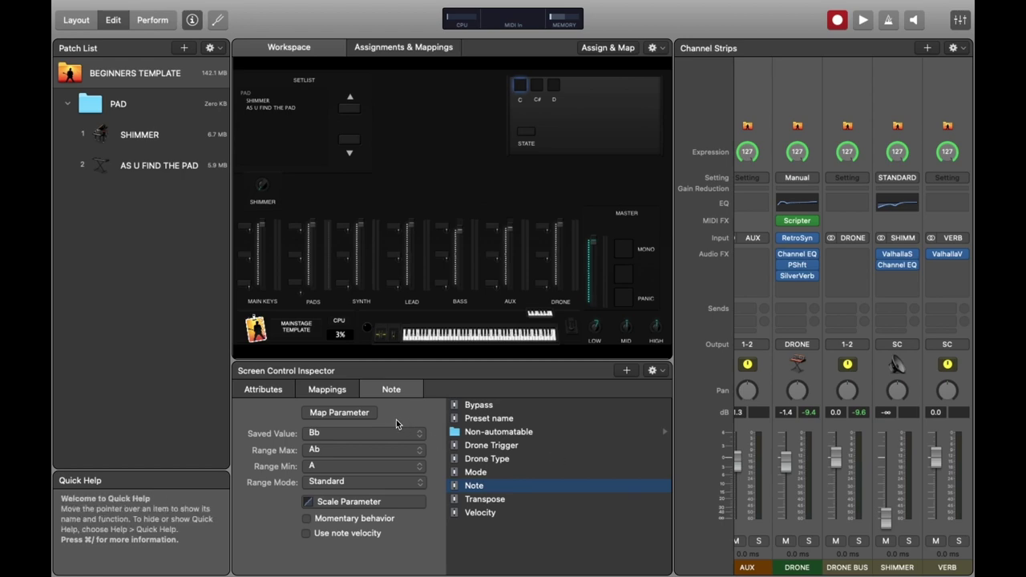
Step: Set the C pad's Note mapping to C for the saved value, range maximum and range minimum
left_click(366, 453)
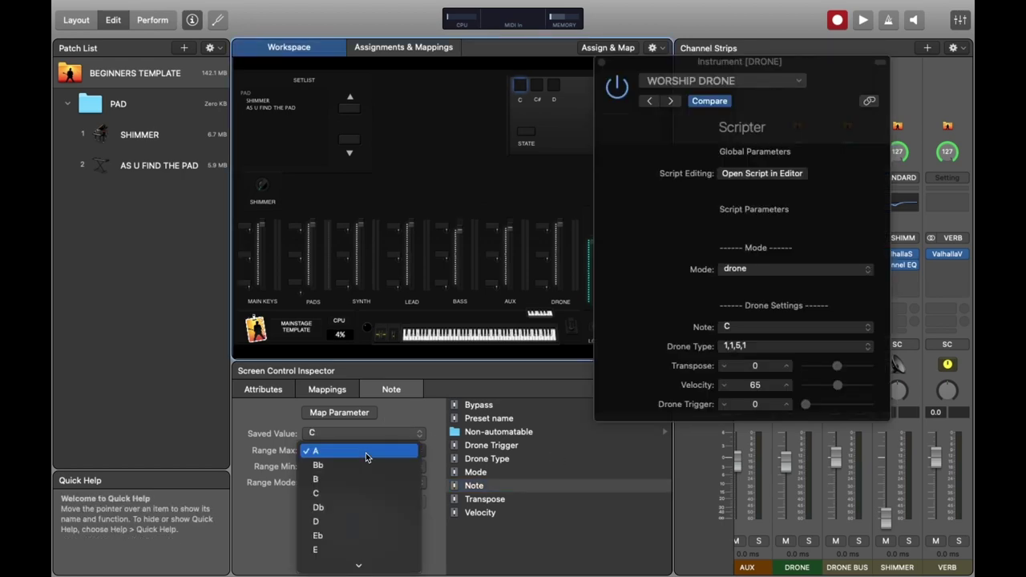
left_click(360, 437)
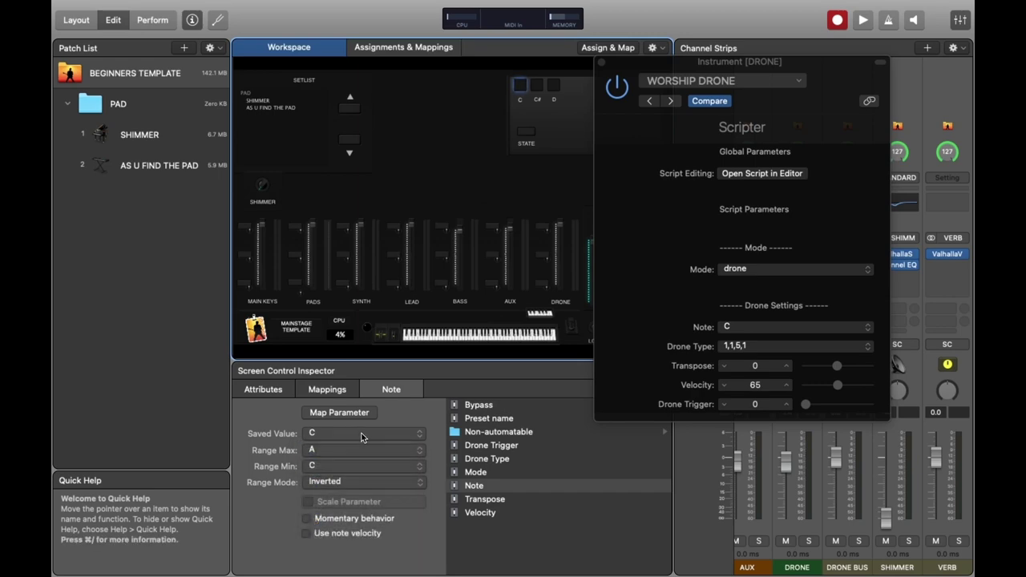
left_click(360, 437)
left_click(362, 437)
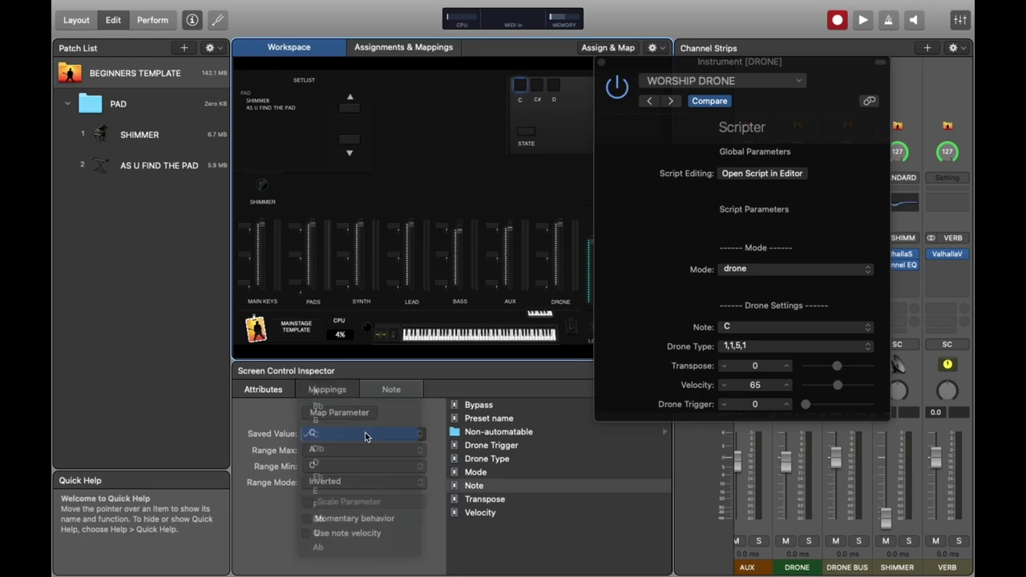
left_click(369, 446)
left_click(371, 489)
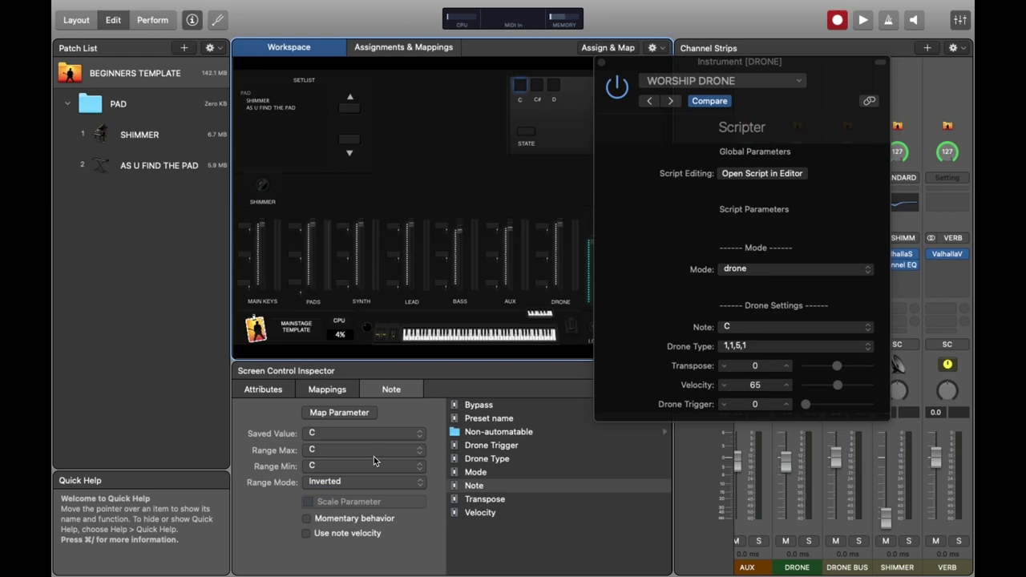
Step: Start the drone with the STATE button, test the C and C# pads and close the Scripter window
left_click(537, 89)
left_click(520, 89)
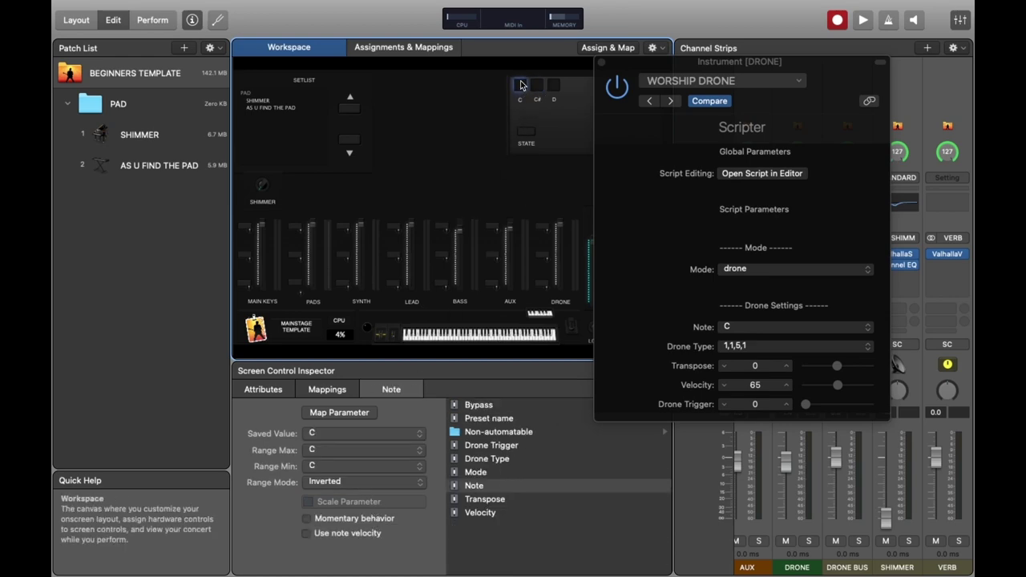
left_click(525, 130)
left_click(520, 90)
left_click(527, 137)
left_click(519, 88)
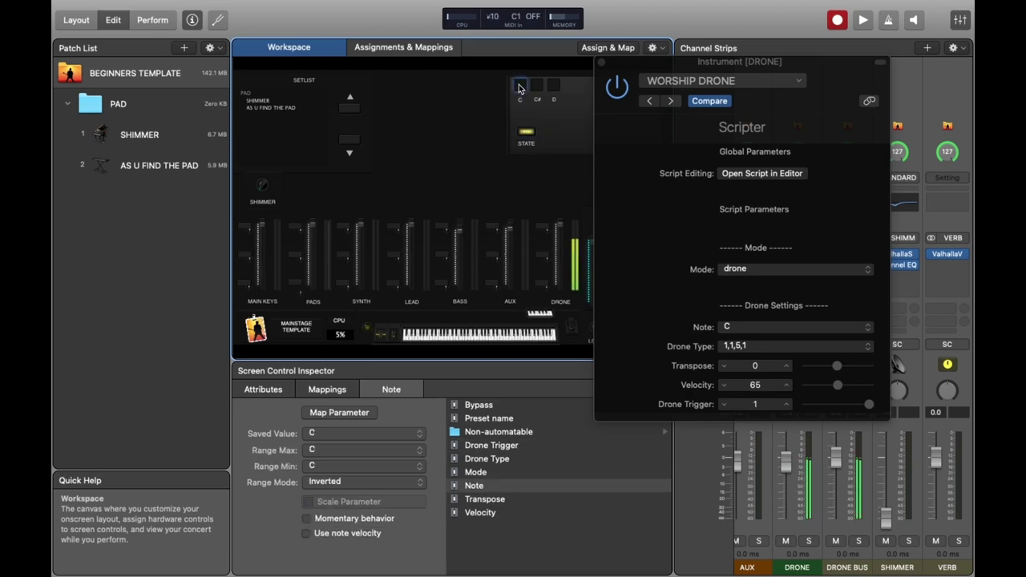
left_click(537, 88)
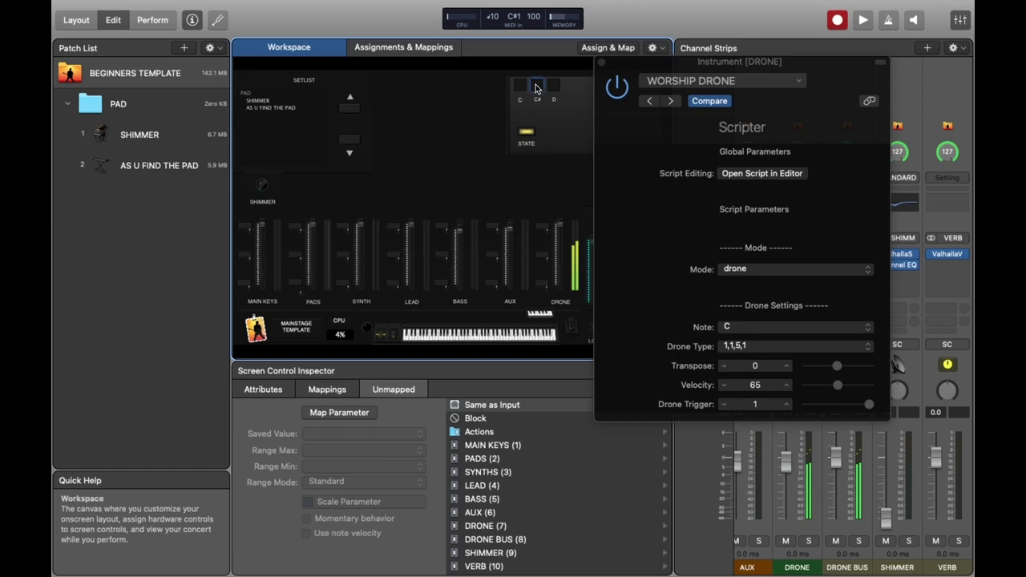
left_click(518, 90)
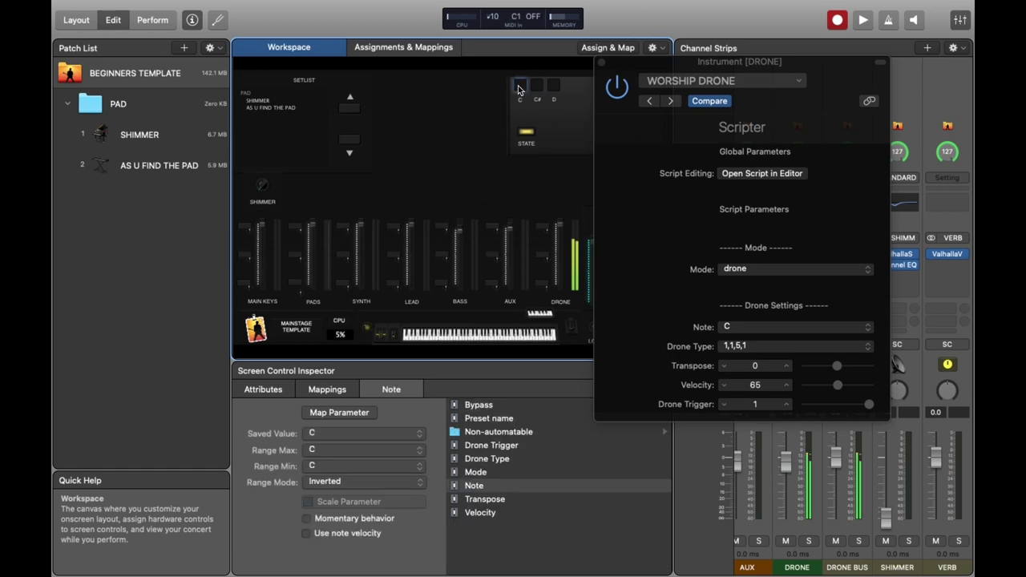
left_click(602, 63)
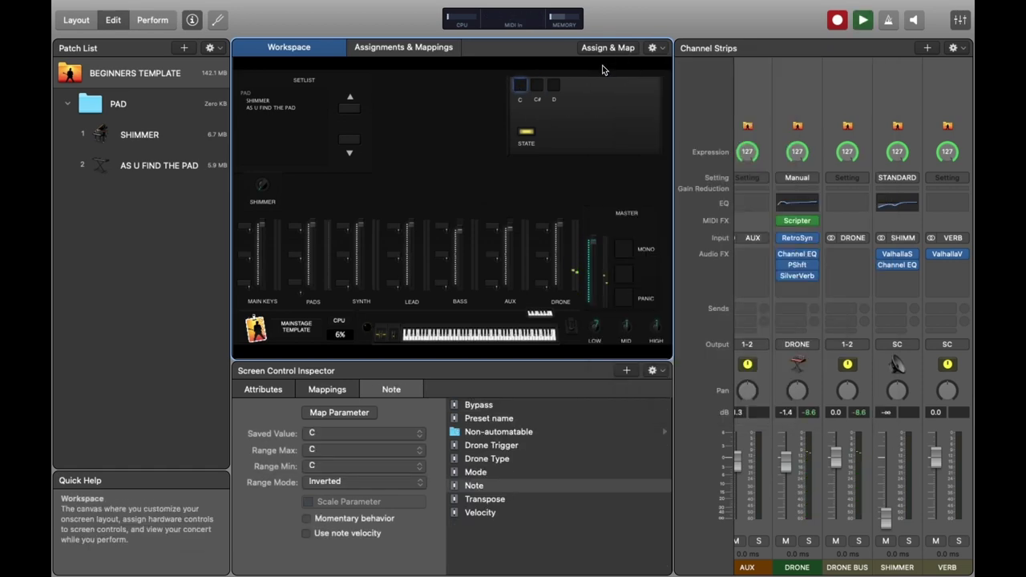
left_click(538, 89)
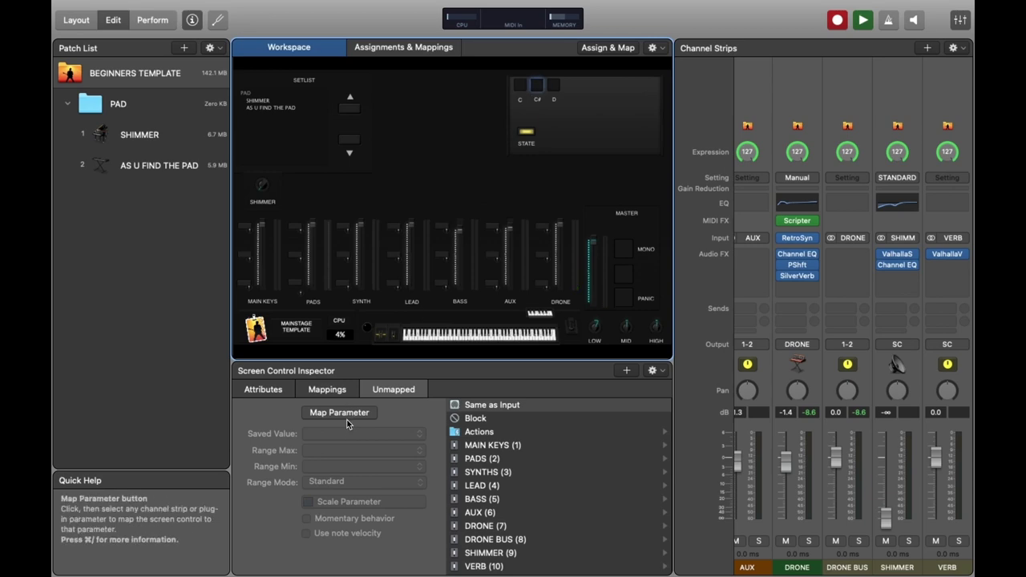
left_click(490, 553)
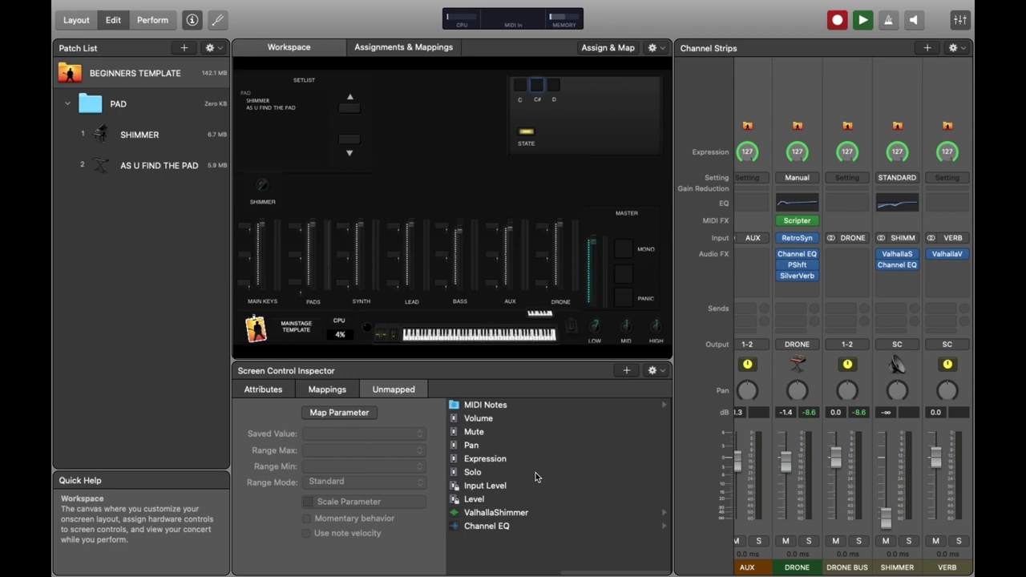
left_click(353, 396)
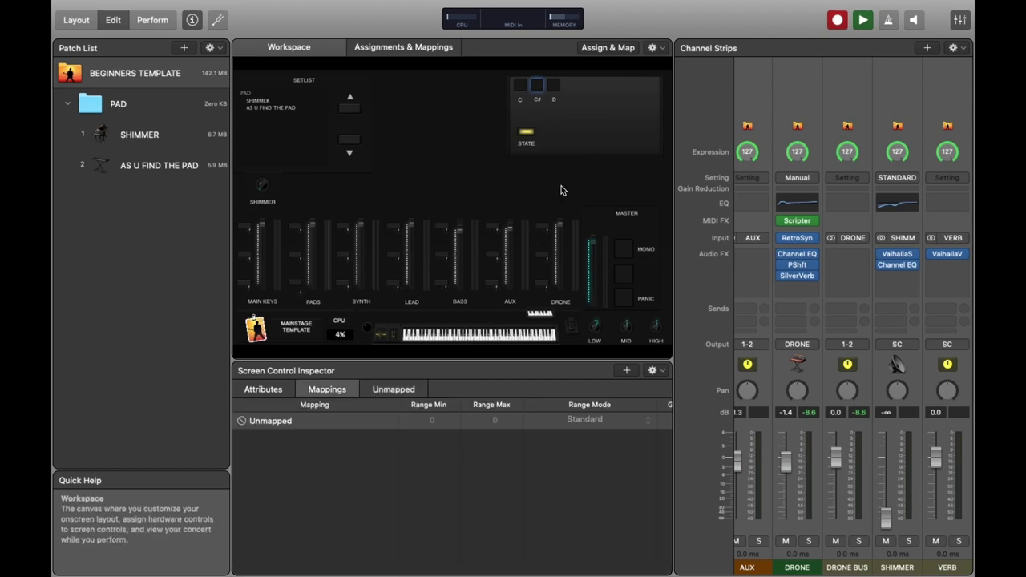
left_click(399, 421)
Step: Map the onscreen C# drum pad to the Scripter's Note parameter on the DRONE channel strip
left_click(536, 85)
left_click(525, 140)
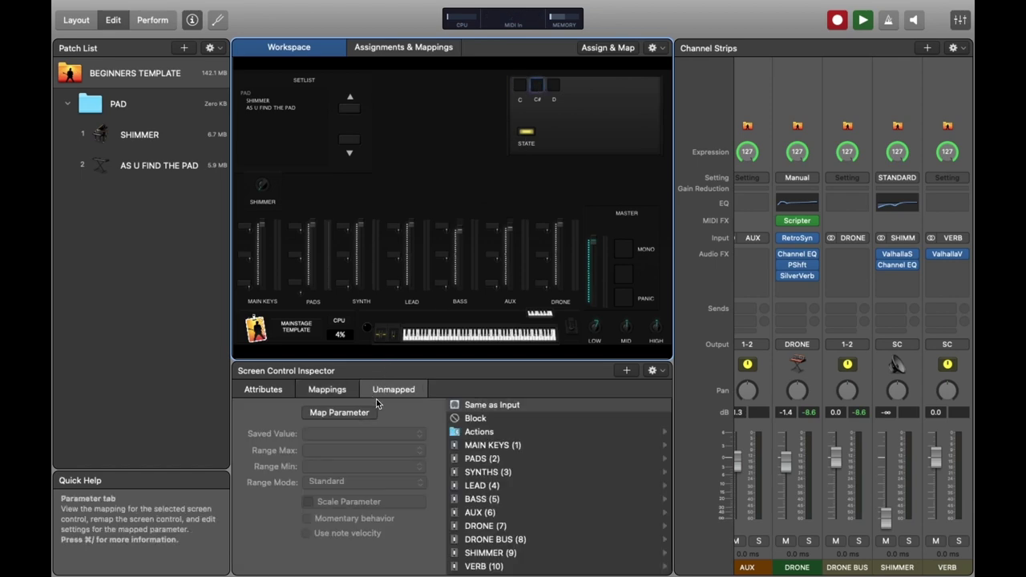
left_click(517, 528)
scroll(510, 558, "down", 1)
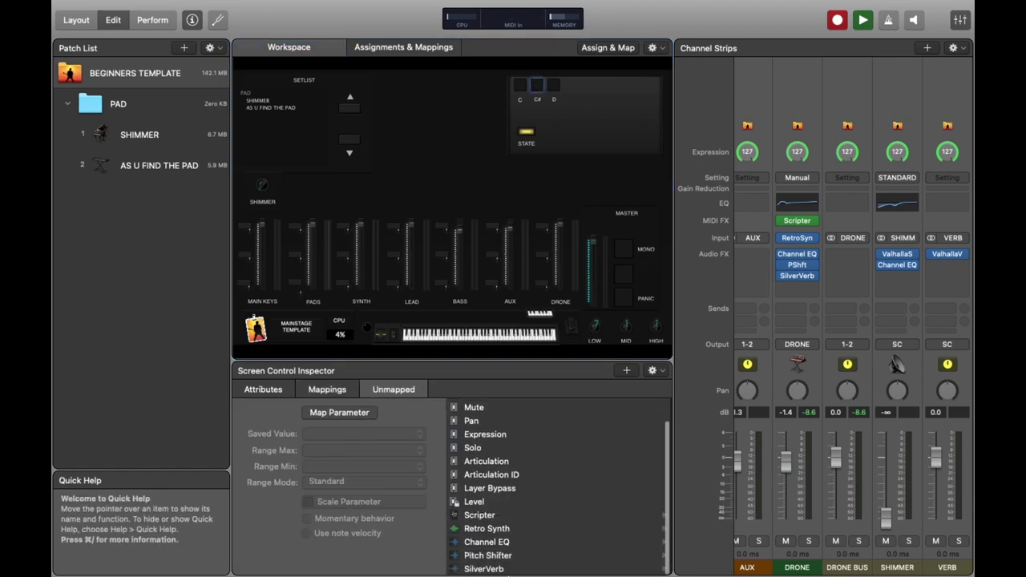
left_click(505, 548)
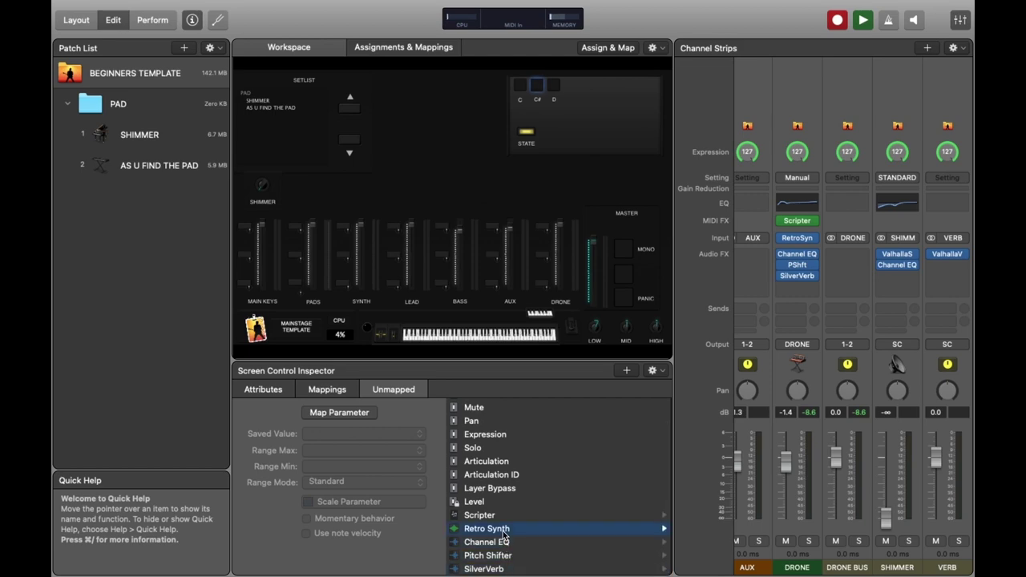
left_click(497, 516)
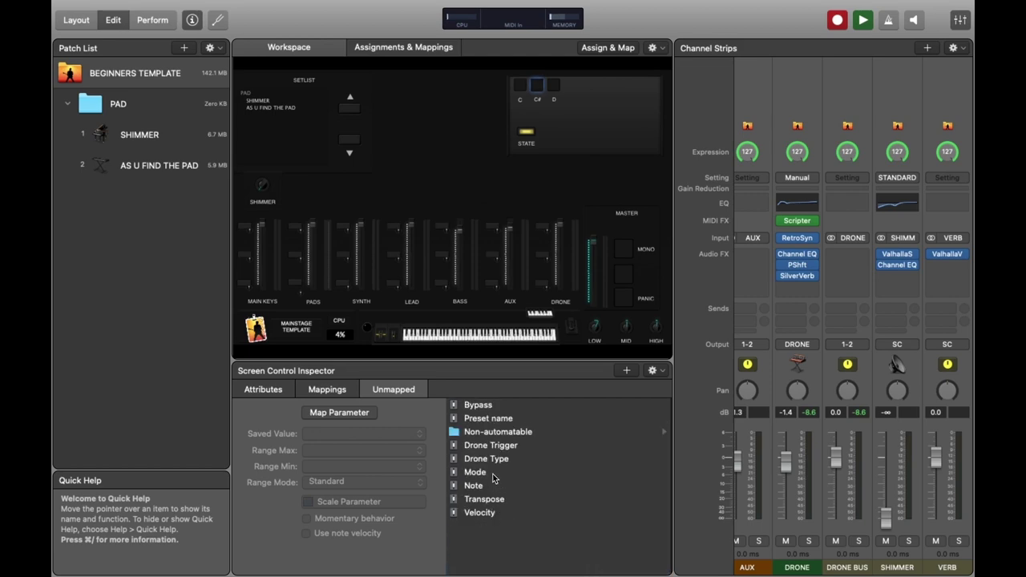
left_click(495, 485)
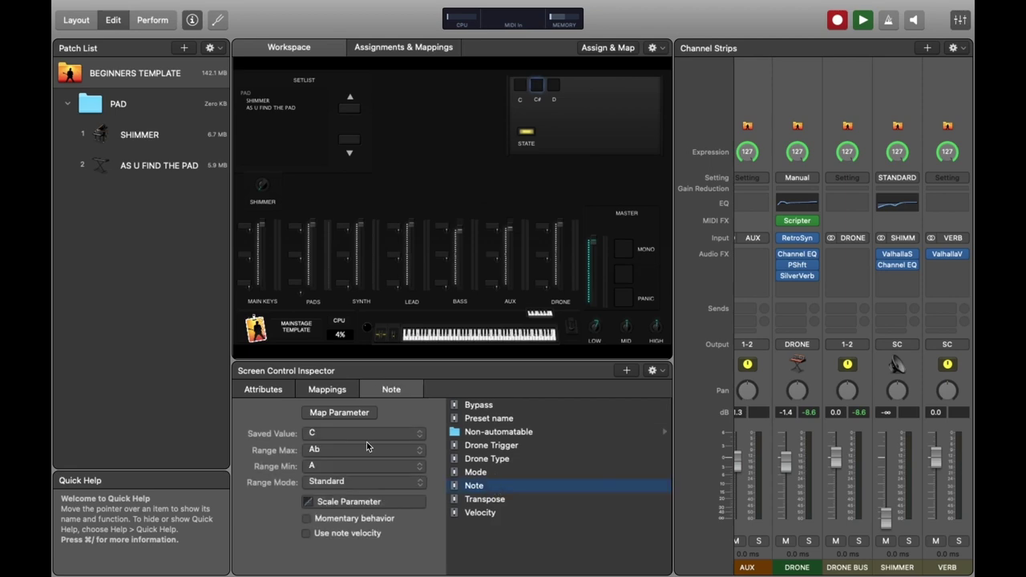
Step: Set the C# pad's Note mapping to Db for the saved value, range maximum and range minimum
left_click(376, 450)
left_click(373, 450)
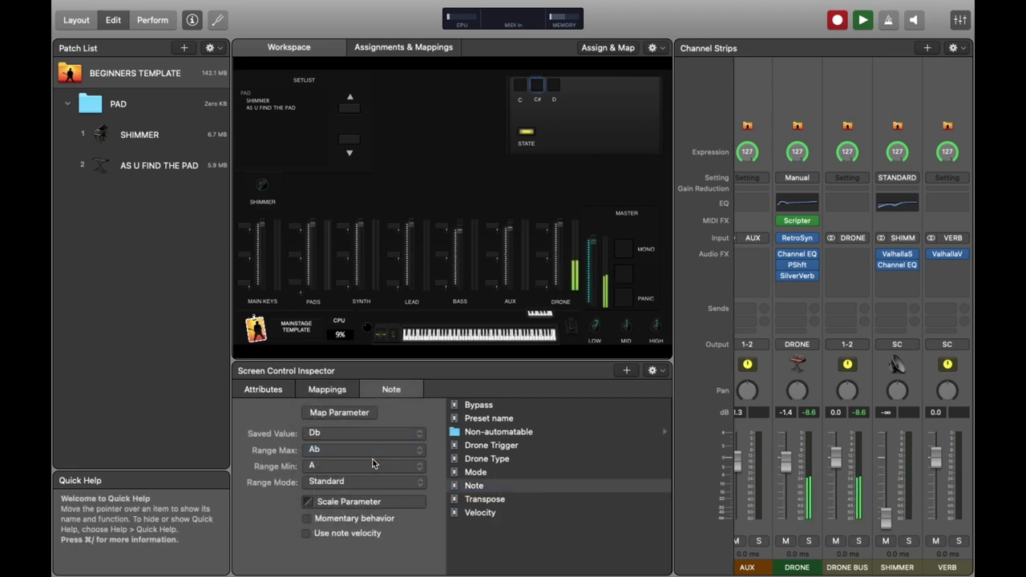
left_click(372, 450)
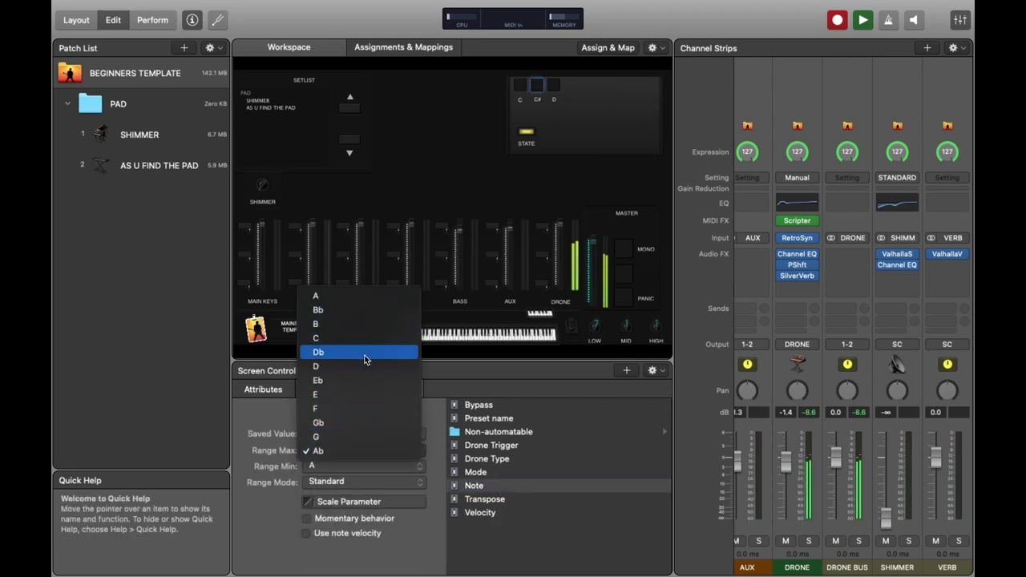
left_click(363, 352)
left_click(362, 465)
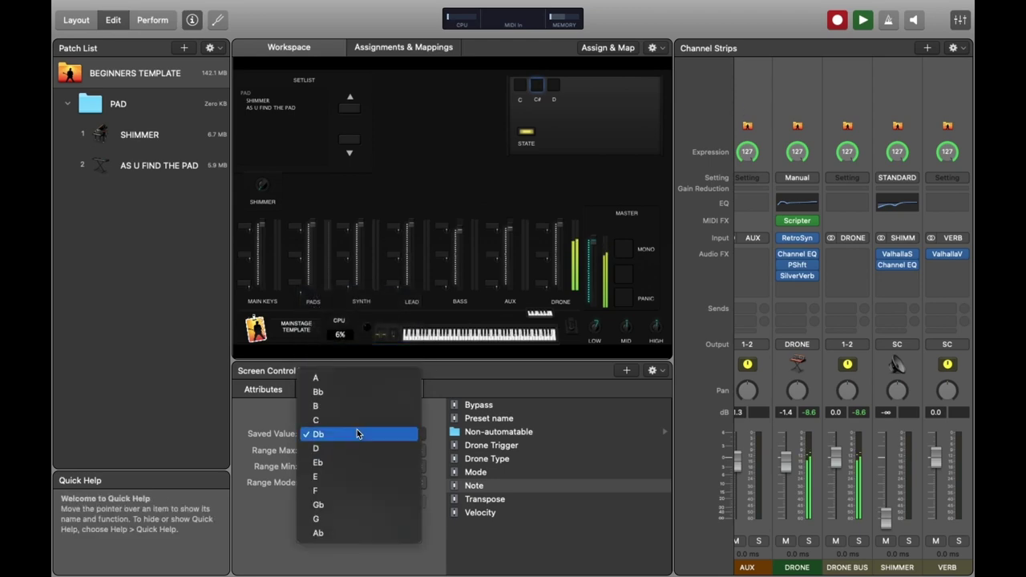
left_click(361, 431)
left_click(369, 450)
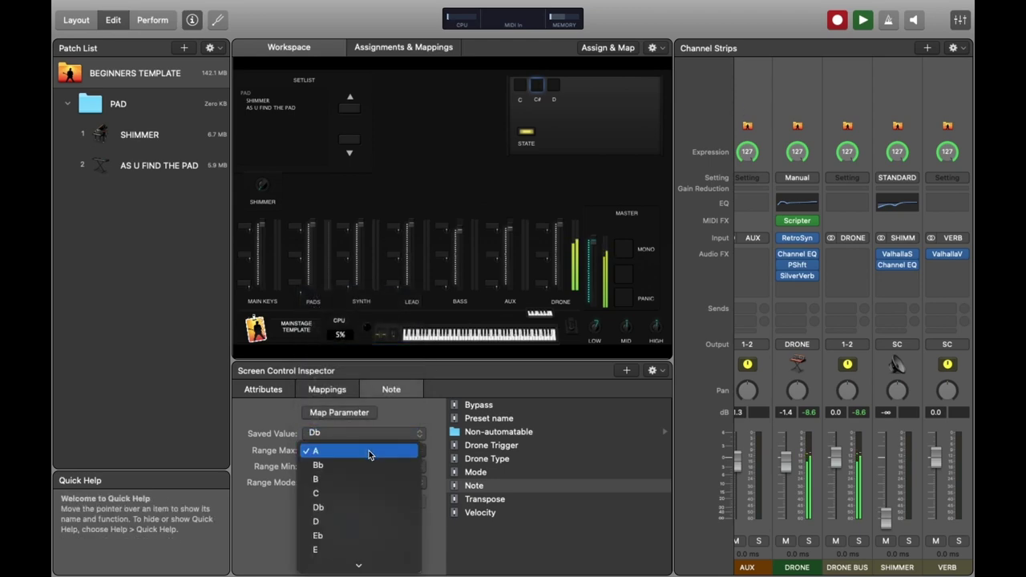
left_click(371, 508)
Step: Open the Scripter on the DRONE channel strip and test the C# and C pads against its Note setting
left_click(539, 85)
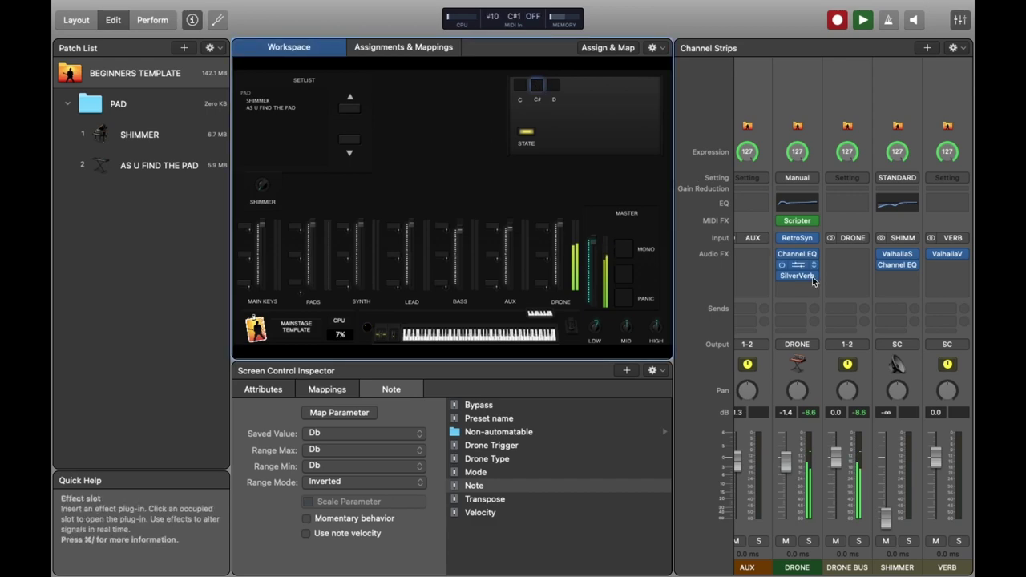
left_click(806, 228)
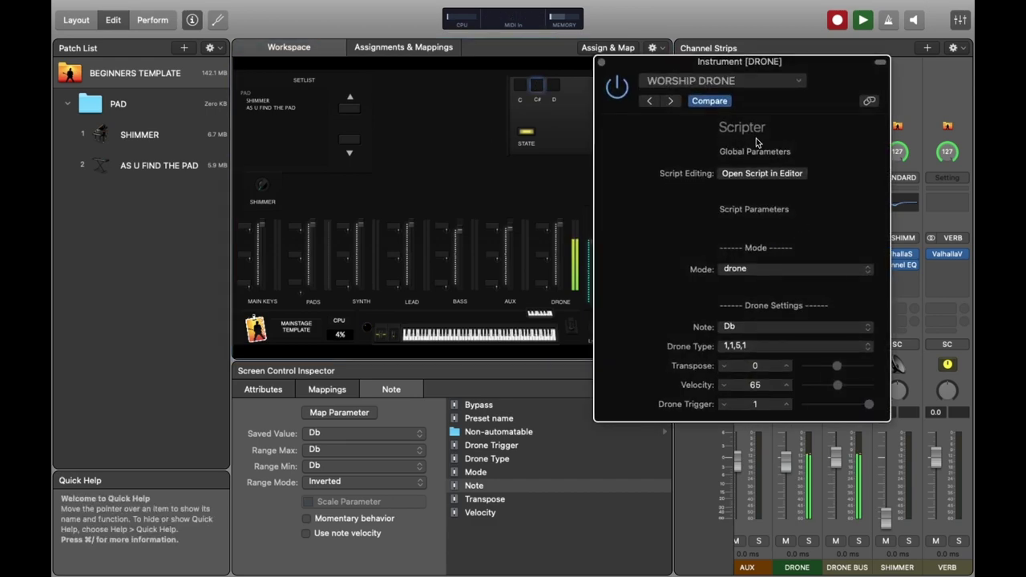
left_click(535, 86)
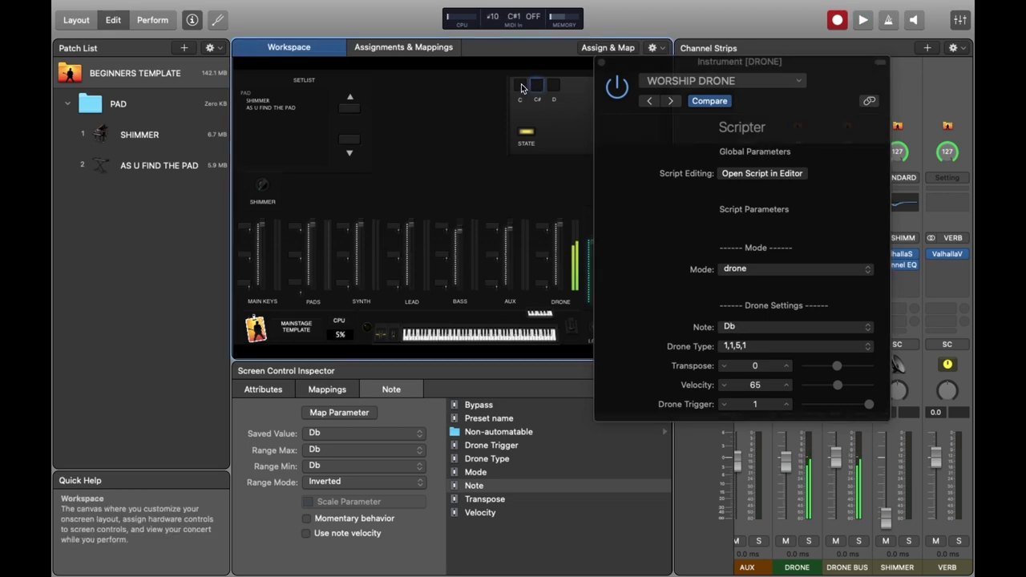
left_click(535, 86)
left_click(521, 87)
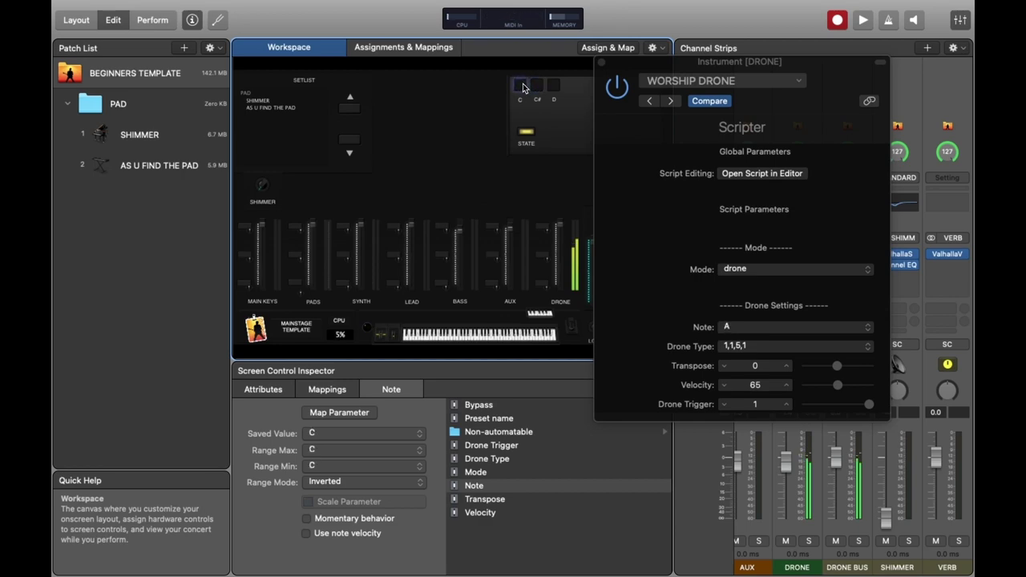
Step: Set the range maximum of the C# pad's Note mapping to Db
left_click(537, 87)
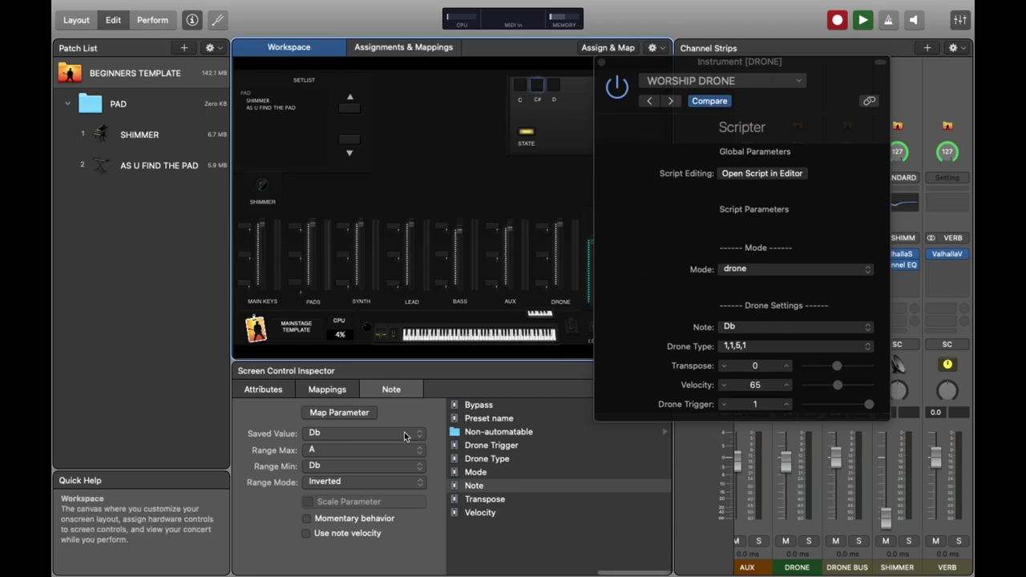
left_click(395, 451)
left_click(384, 465)
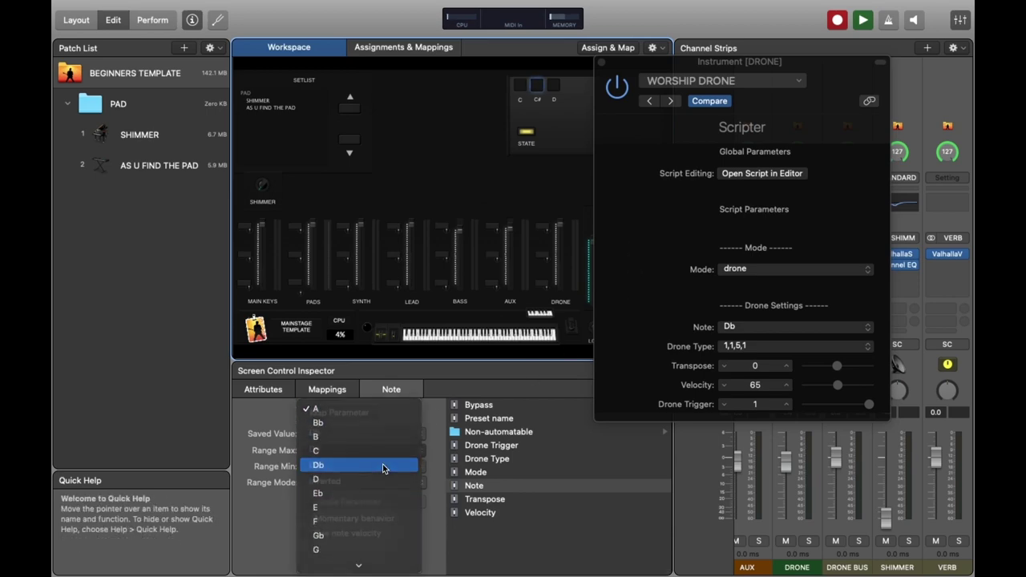
Step: Select the C# and C pads in turn to check the ranges of their Note mappings
left_click(560, 92)
left_click(537, 91)
left_click(521, 88)
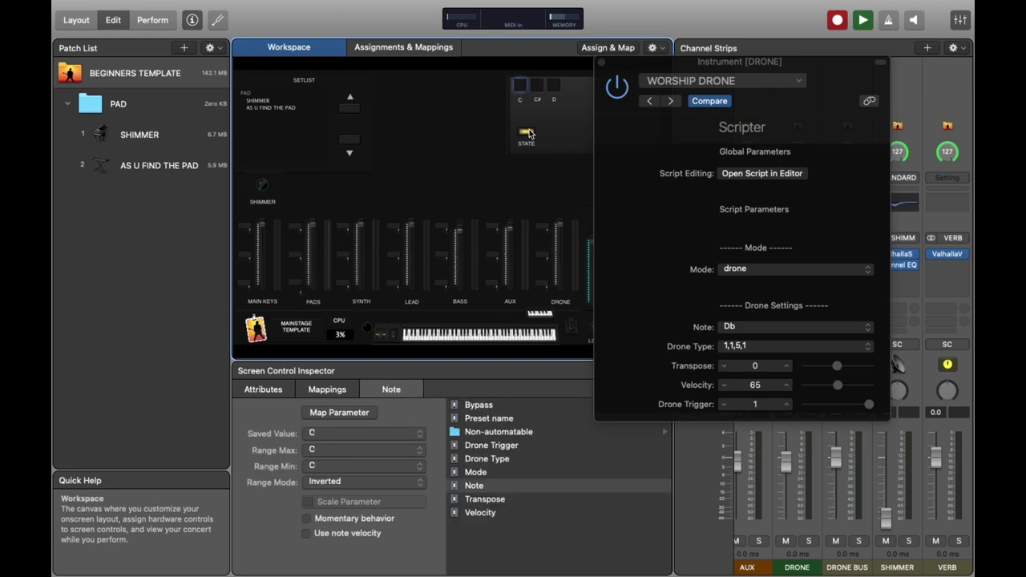
left_click(340, 412)
left_click(538, 87)
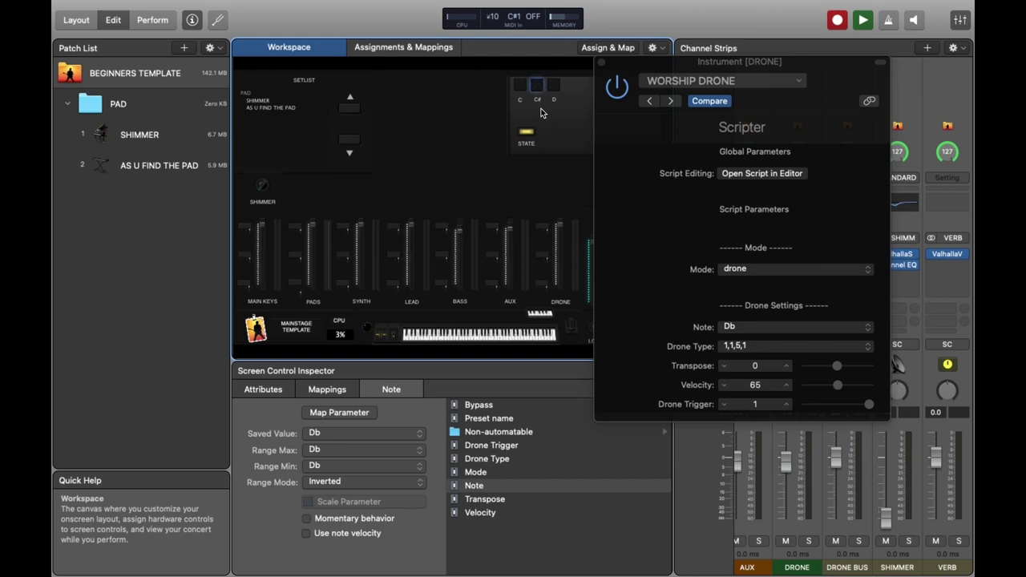
Step: Restart the drone with the STATE button and alternate between the C# and C pads to test the note switching
left_click(525, 133)
left_click(540, 87)
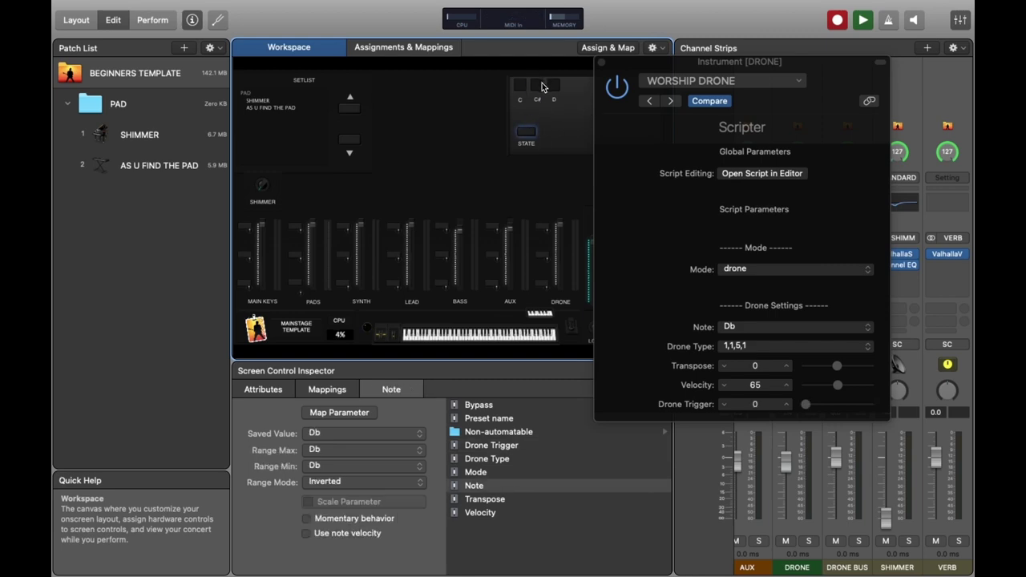
left_click(526, 133)
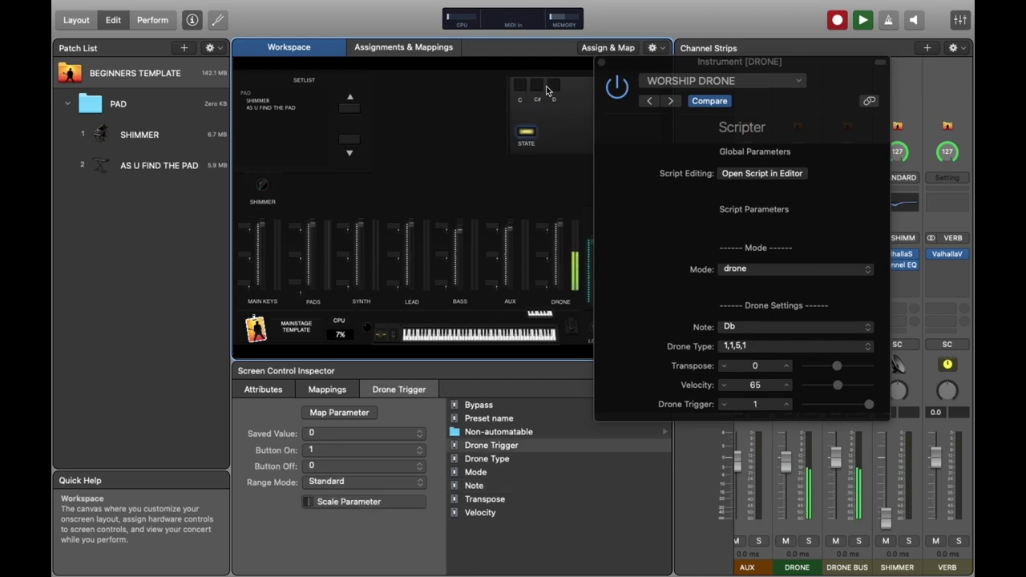
left_click(539, 88)
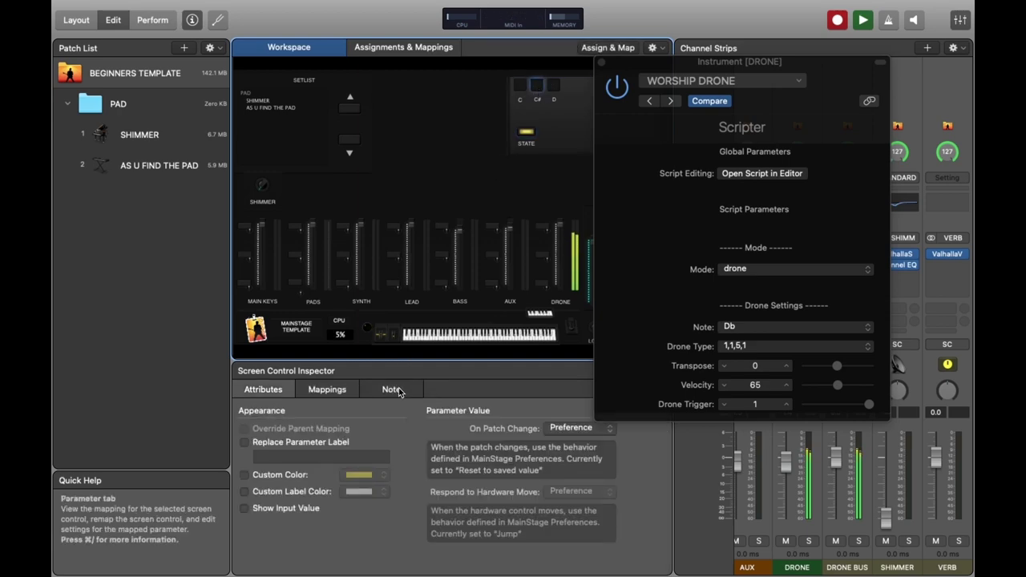
left_click(392, 389)
left_click(520, 90)
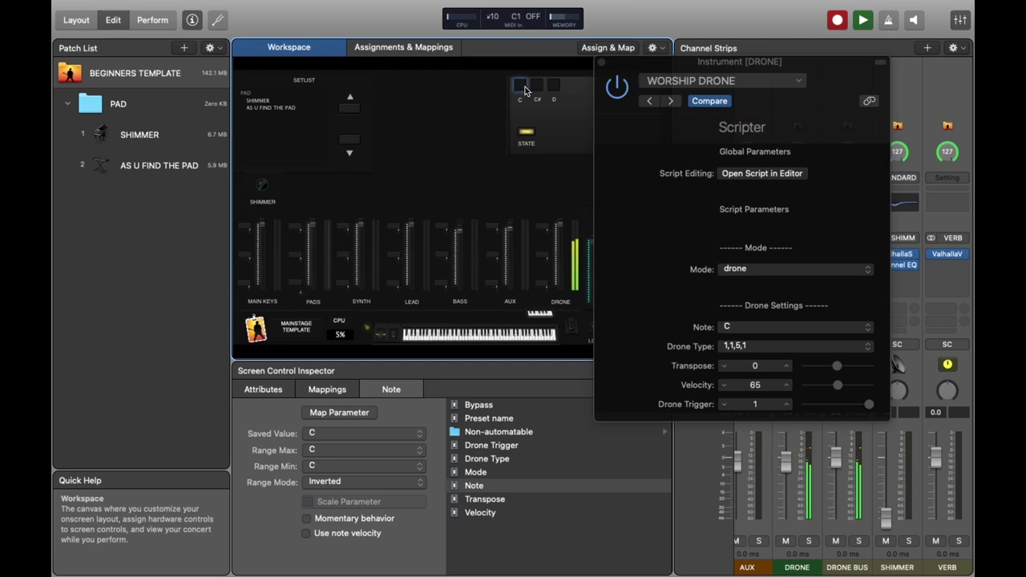
left_click(530, 92)
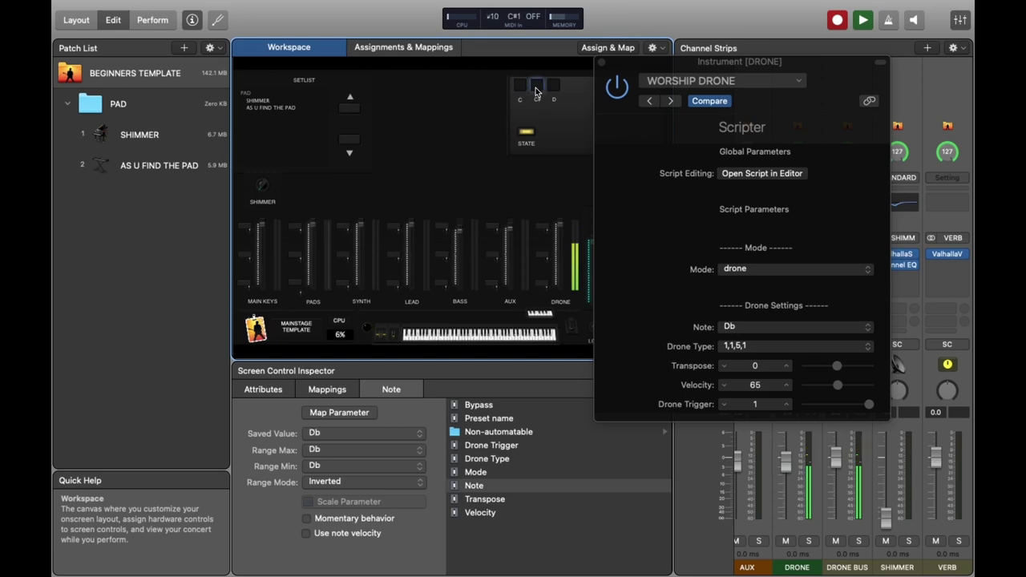
left_click(518, 90)
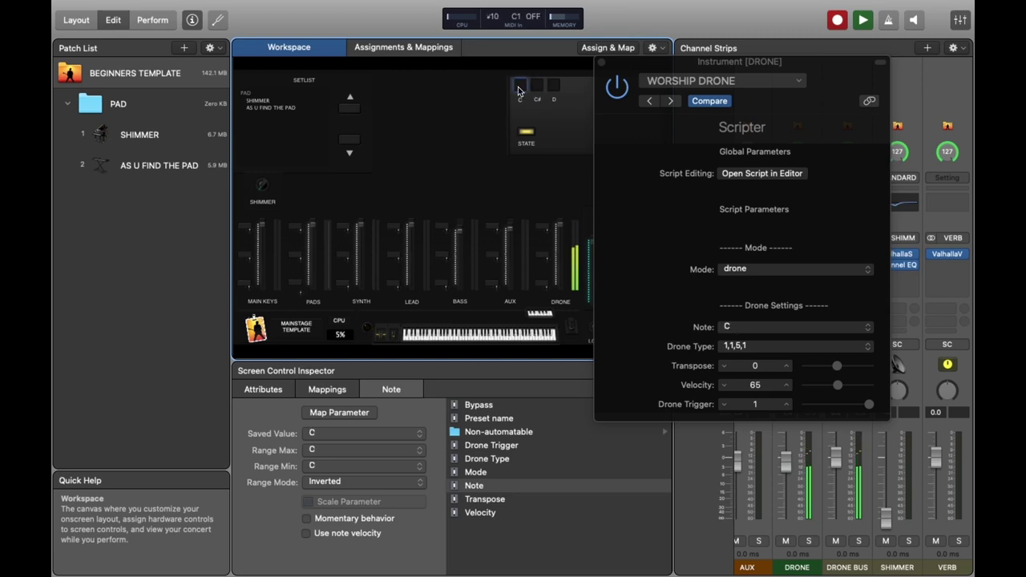
Step: Alternate between the C and C# pads to check the Scripter's Note setting follows, and close the Scripter window
left_click(522, 93)
left_click(537, 90)
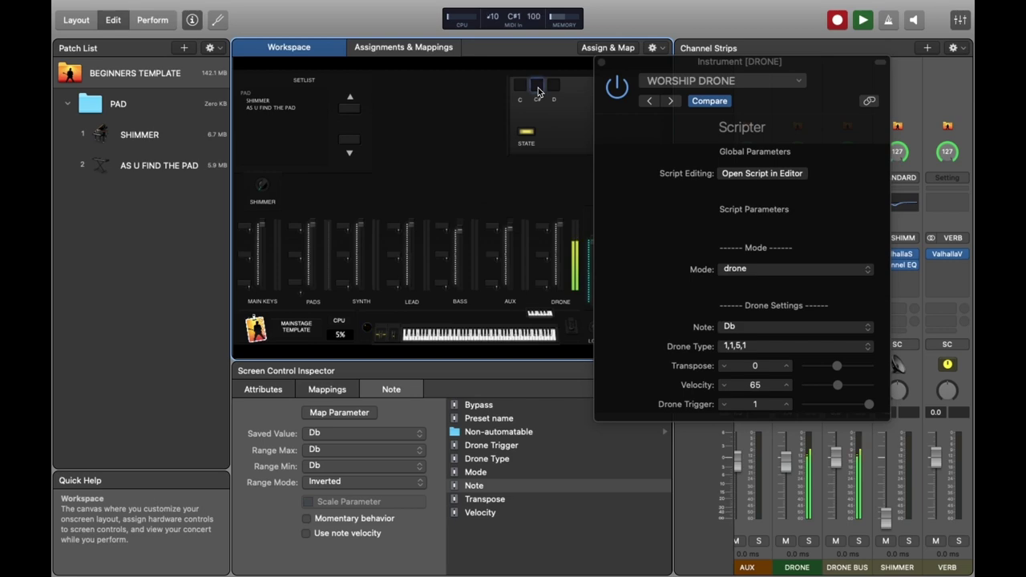
left_click(522, 88)
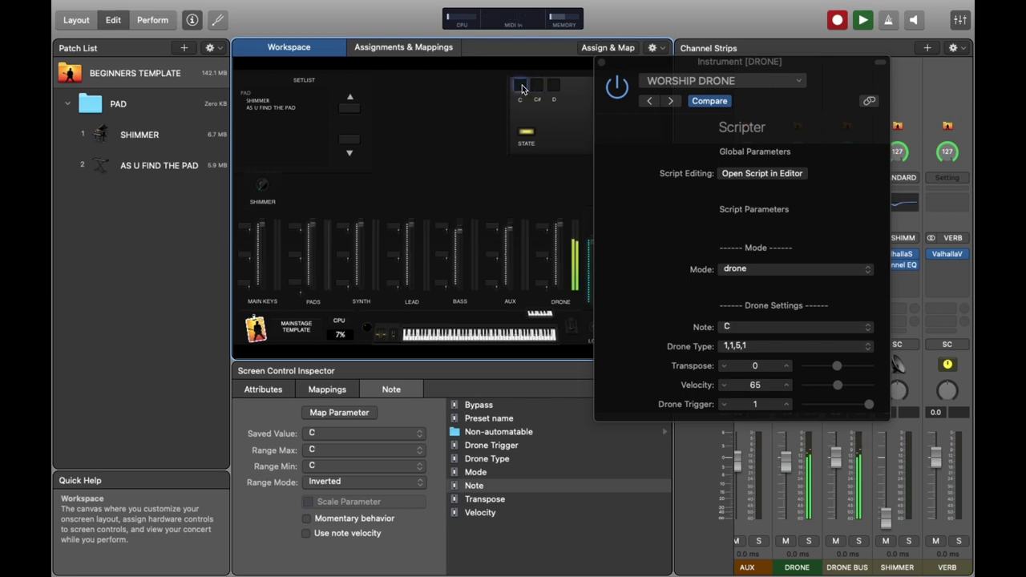
left_click(521, 88)
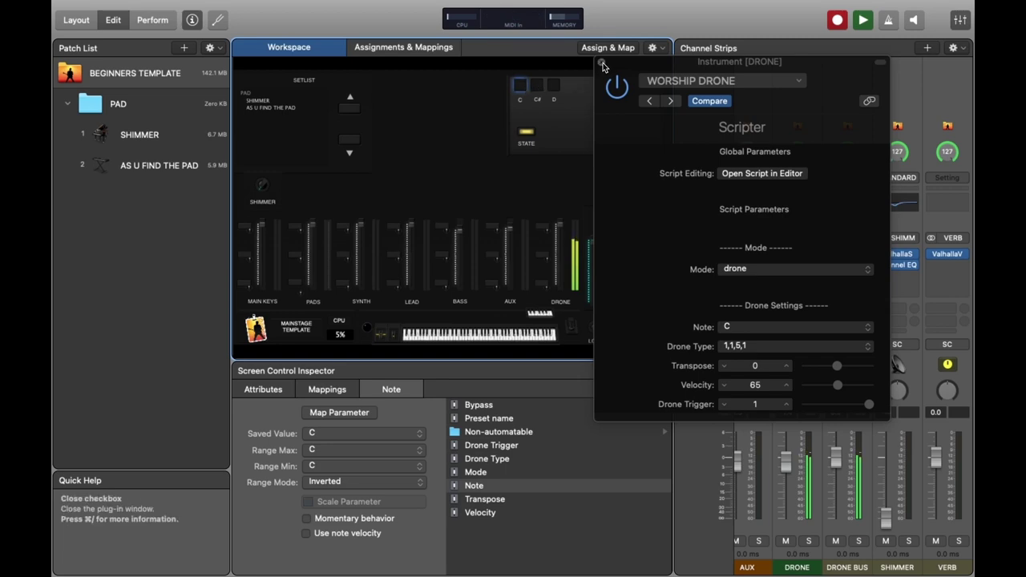
left_click(537, 86)
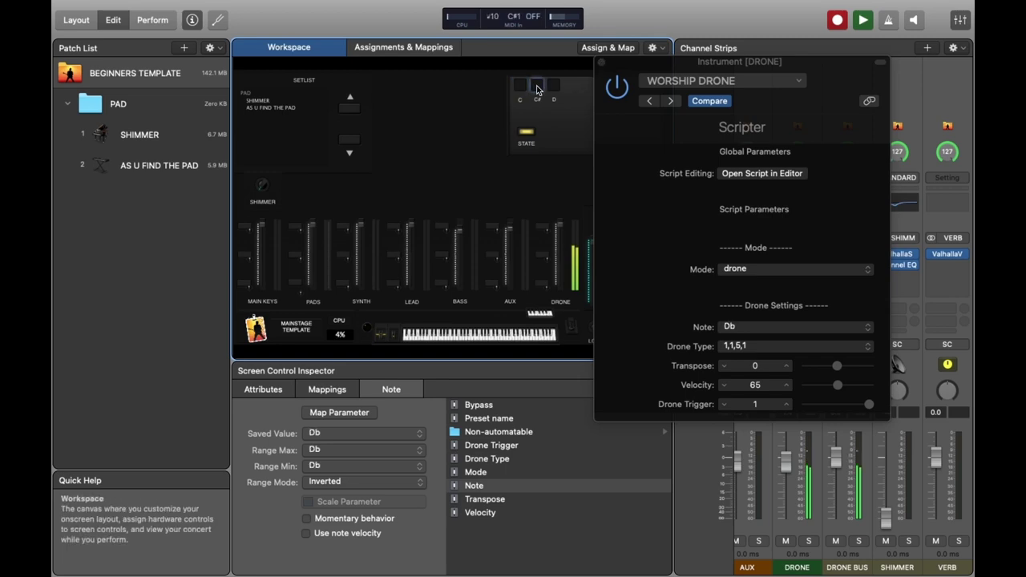
left_click(601, 62)
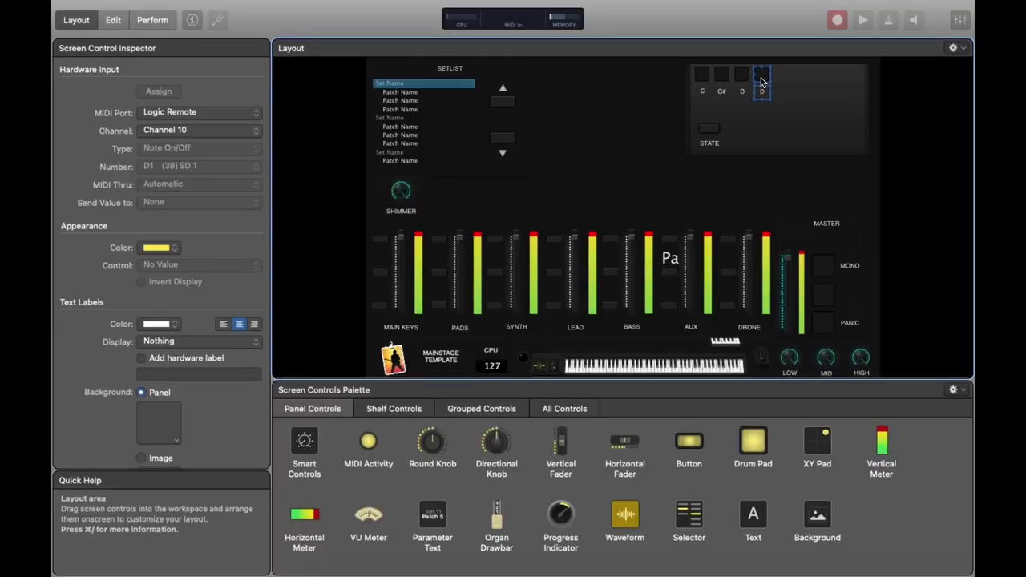
Step: Place a copy of the D pad and its label next to the original and set the copied pad's note to D#1
left_click_drag(761, 82, 761, 81)
left_click(656, 135)
left_click(763, 74)
left_click(175, 149)
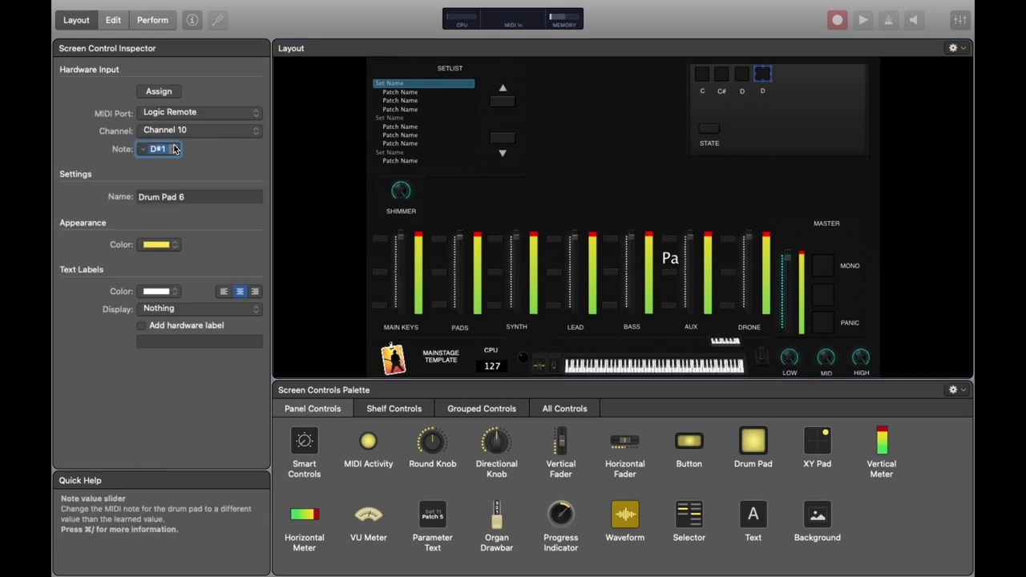
Step: Change the text label under the fourth pad to D#
left_click(766, 94)
left_click(763, 75)
left_click_drag(763, 77, 765, 80)
left_click(764, 93)
left_click(213, 119)
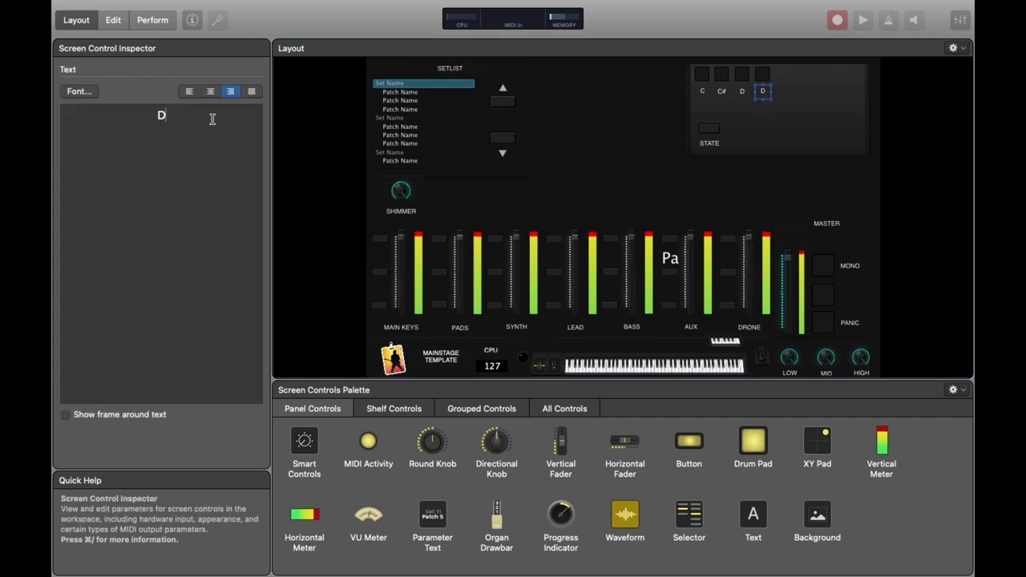
type("#")
Step: Duplicate the row of six pads from C to F with their labels and place the copy as a second row beneath it
left_click(805, 112)
left_click_drag(787, 111, 725, 110)
left_click(756, 165)
left_click(765, 168)
left_click(840, 162)
left_click_drag(840, 122, 842, 72)
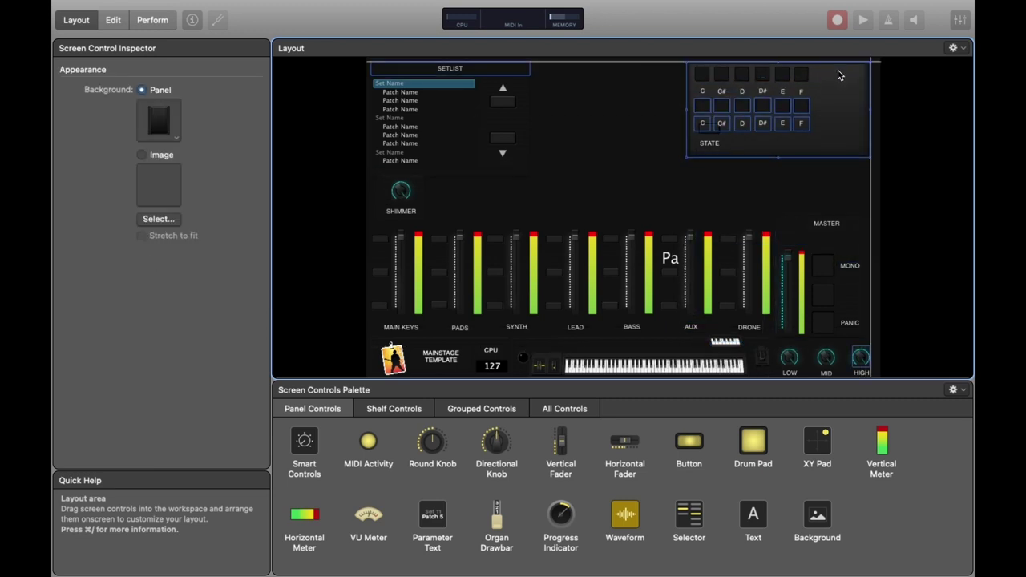
Step: Extend the background panel downward and move the STATE button with its label below the second pad row
left_click(700, 122)
left_click_drag(712, 146, 709, 143)
left_click(728, 156)
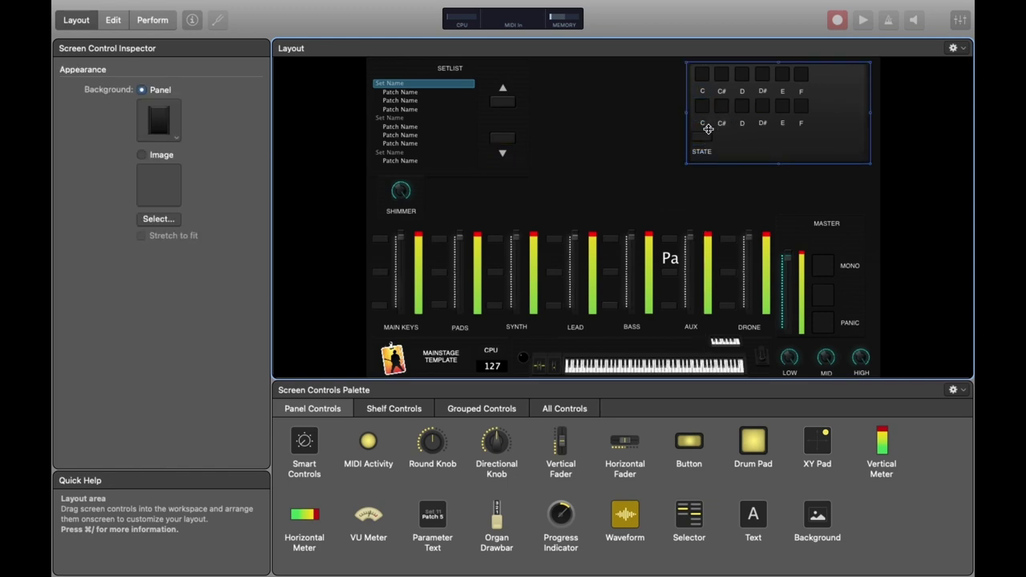
left_click(706, 137)
left_click_drag(705, 140, 704, 156)
left_click(698, 155)
Step: Relabel the first three pads of the second row as F#, G and G#
left_click(703, 123)
left_click(704, 123)
left_click(232, 114)
type("G")
key("Tab")
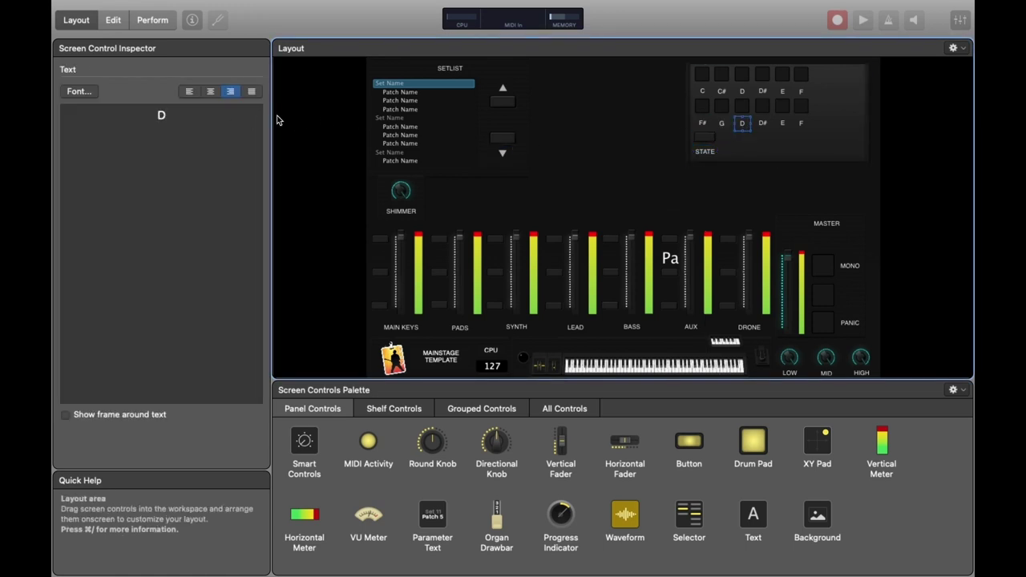
type("G#")
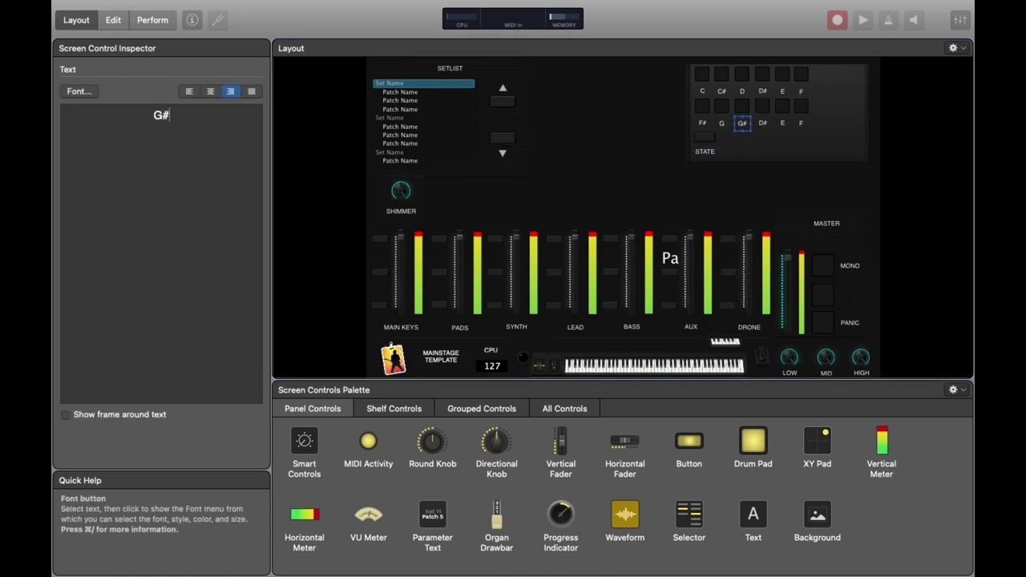
Step: Relabel the last three pads of the second row as A, A# and B
left_click(764, 125)
left_click(195, 142)
key("super+a")
type("A")
left_click(783, 124)
left_click(256, 140)
key("super+a")
type("A#")
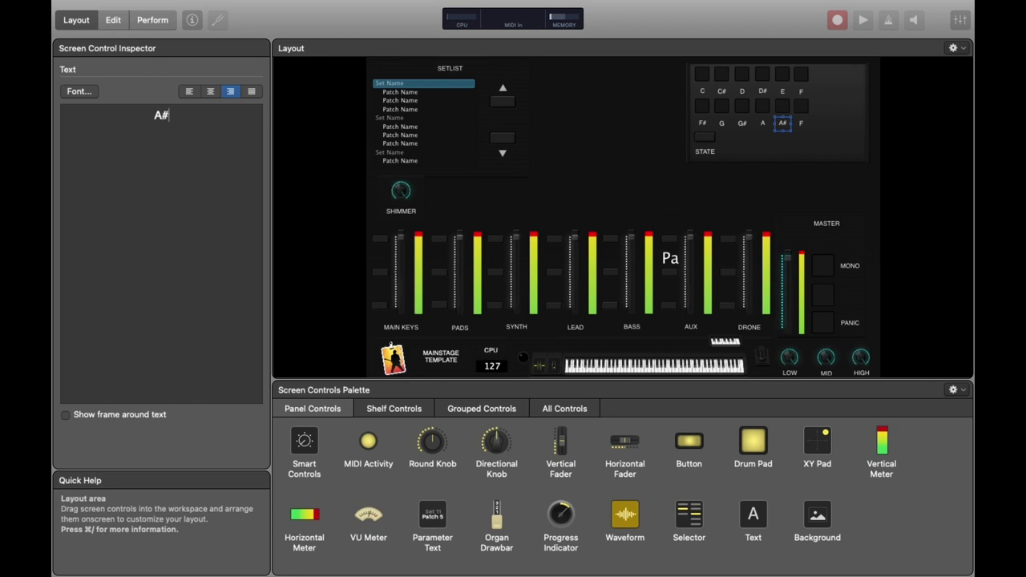
left_click(802, 126)
left_click(213, 120)
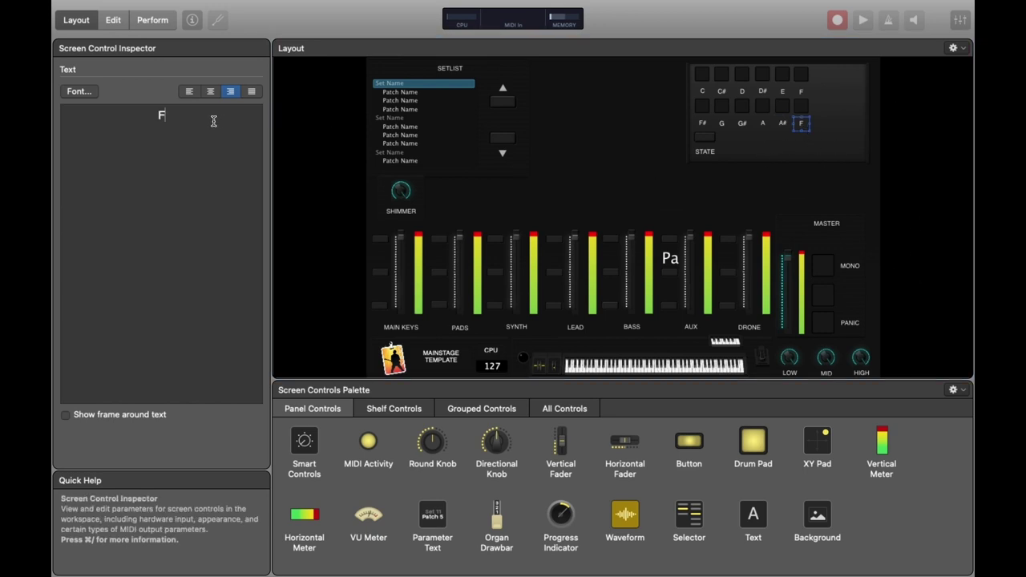
key("super+a")
type("B")
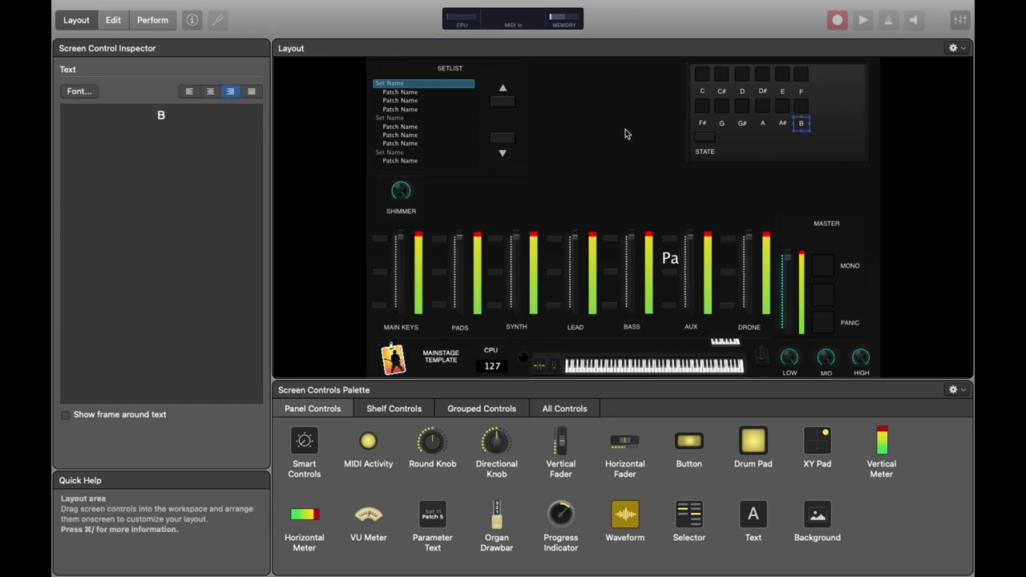
Step: Raise the F# pad's hardware input note to match its label and set the G pad's note to G1
left_click(623, 101)
left_click(705, 109)
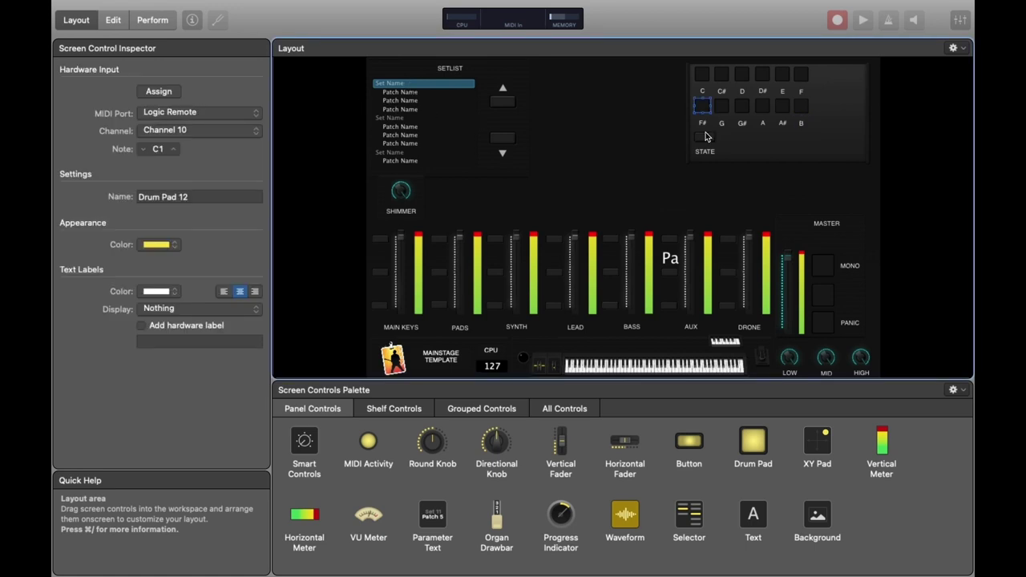
left_click(169, 151)
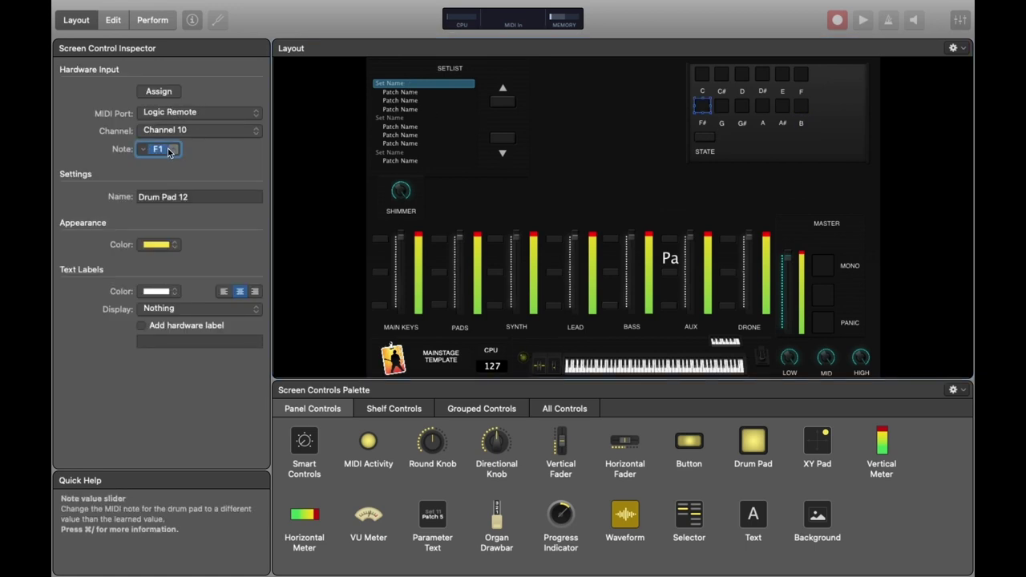
left_click(722, 107)
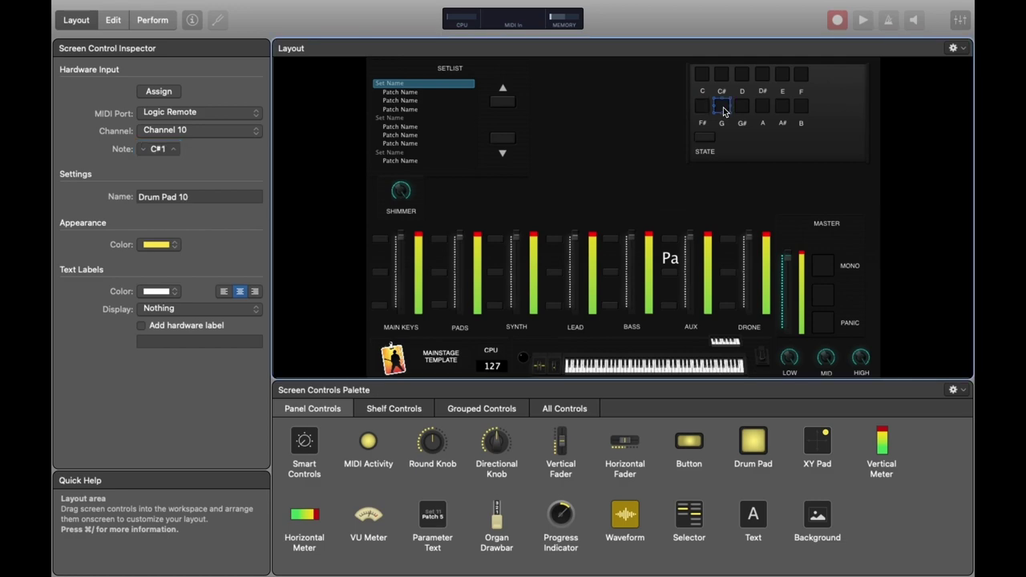
left_click(181, 151)
type("G1")
key("Return")
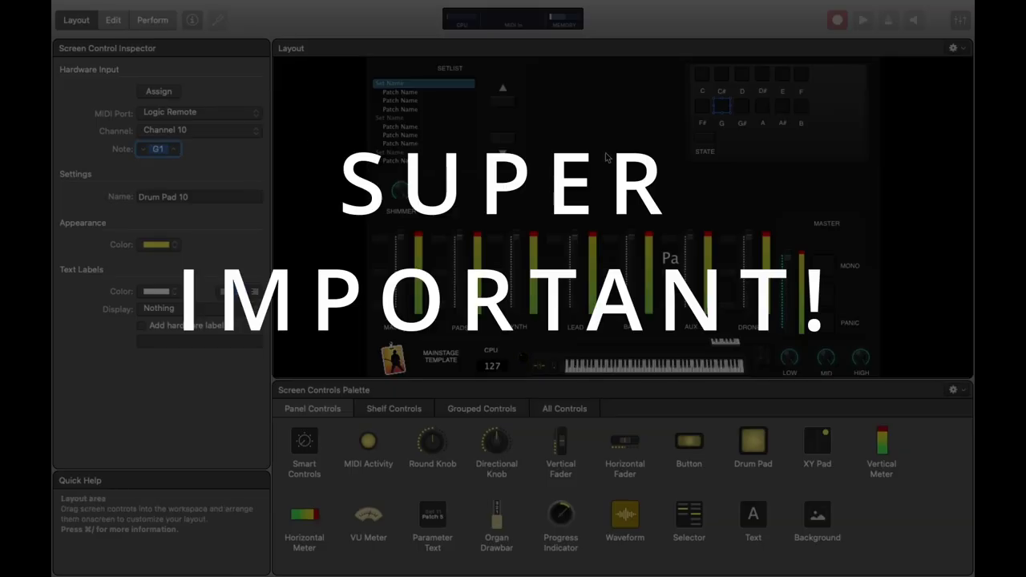
Step: Set the G# pad's hardware input note to G#1
left_click(742, 107)
left_click(169, 151)
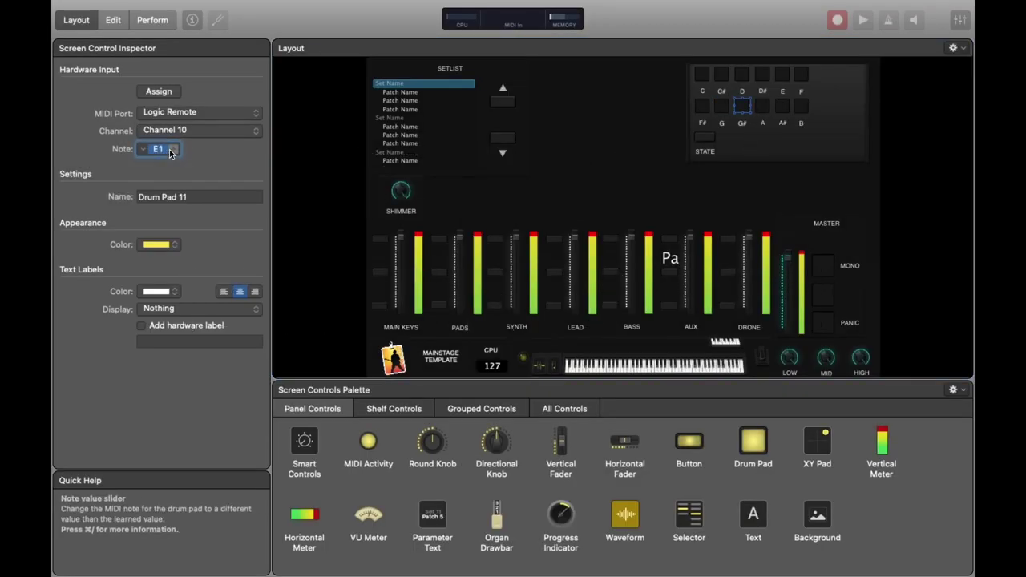
left_click(171, 150)
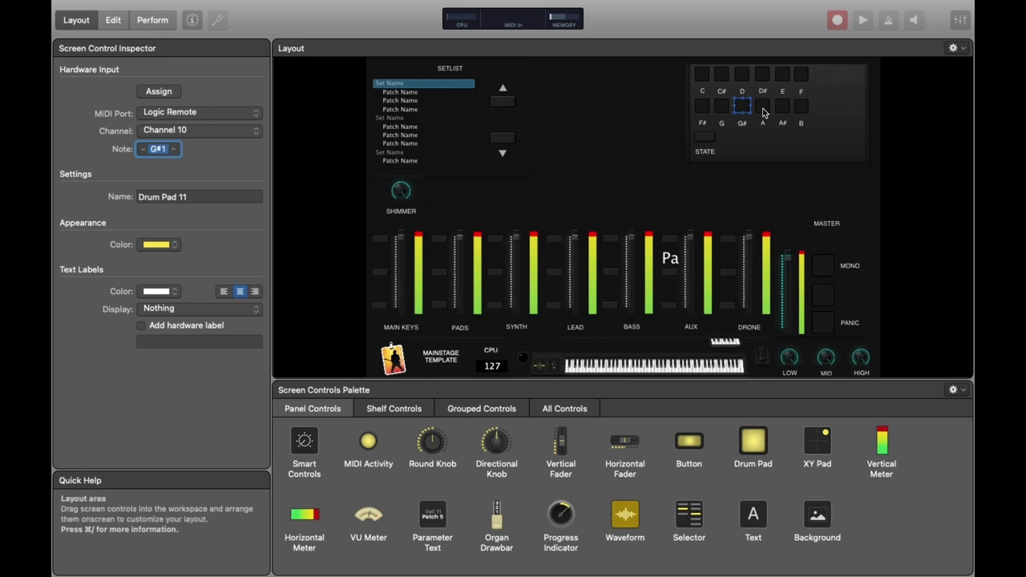
Step: In Edit mode, map the F pad to the DRONE Scripter's Note parameter with saved value and range minimum F
key("super+2")
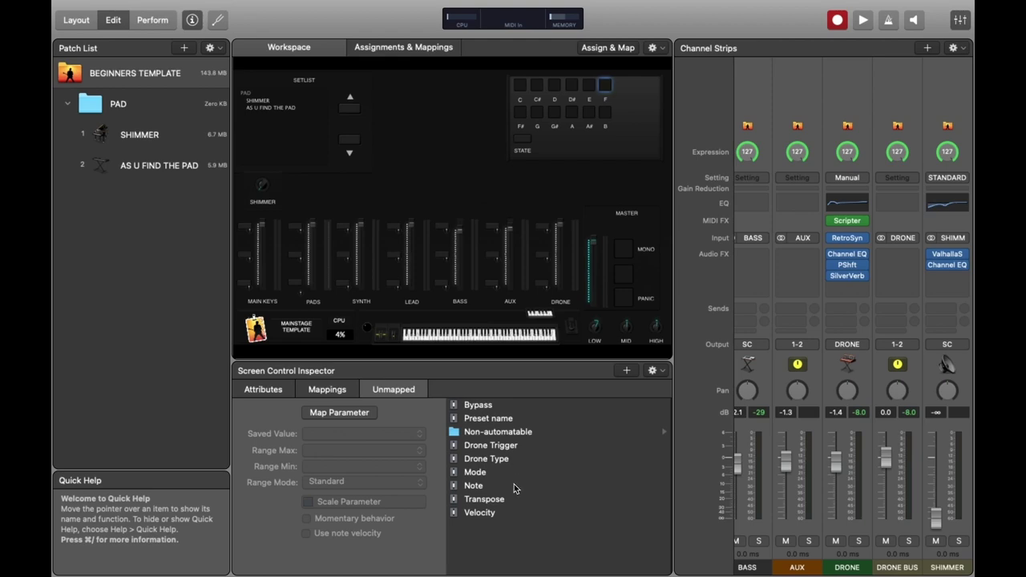
left_click(508, 490)
left_click(363, 435)
left_click(360, 506)
left_click(353, 466)
left_click(347, 411)
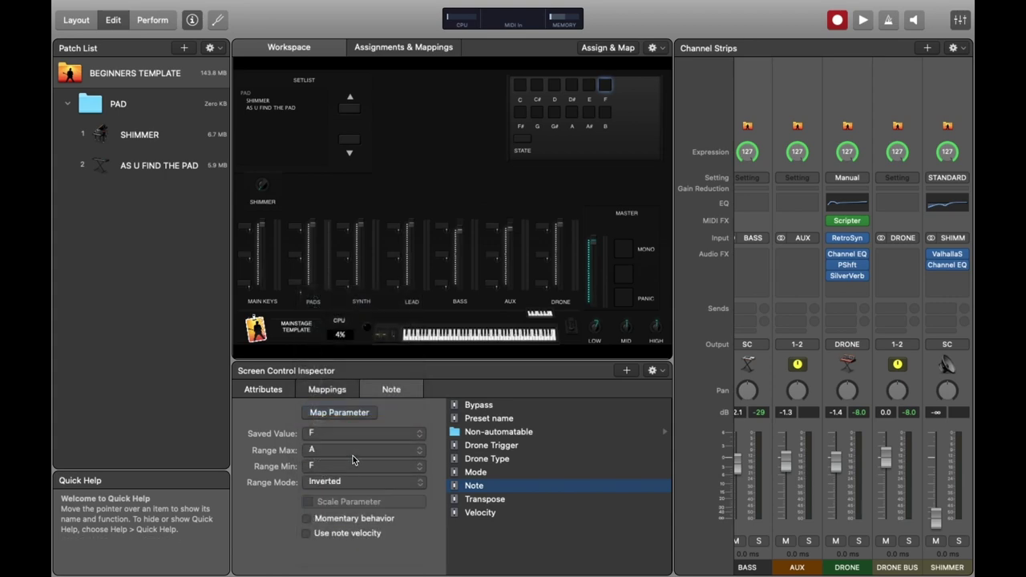
Step: Set the range maximum of the F pad's Note mapping to F, reselecting the pad and applying the value again
left_click(353, 464)
left_click(353, 466)
left_click(345, 451)
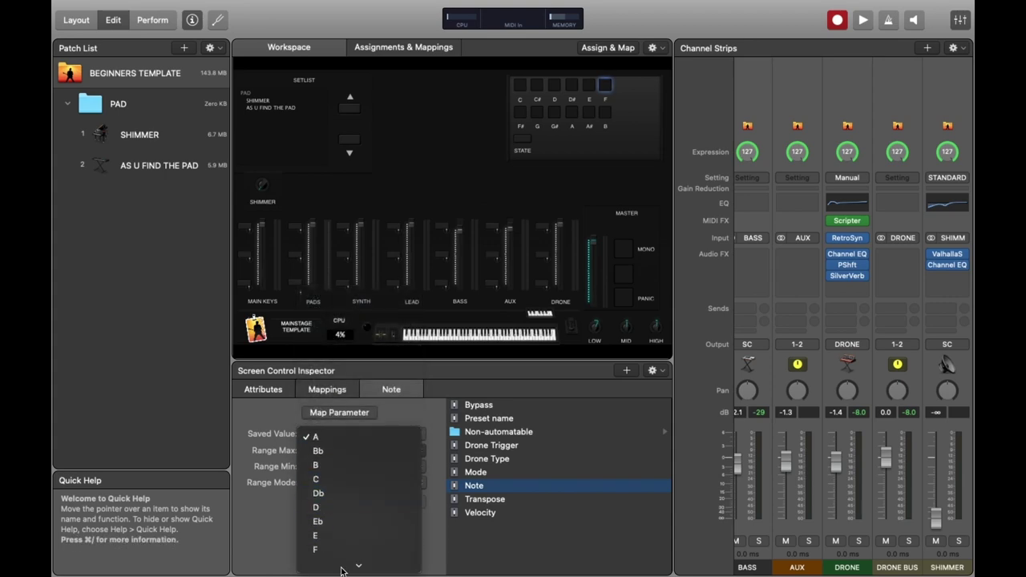
left_click(344, 525)
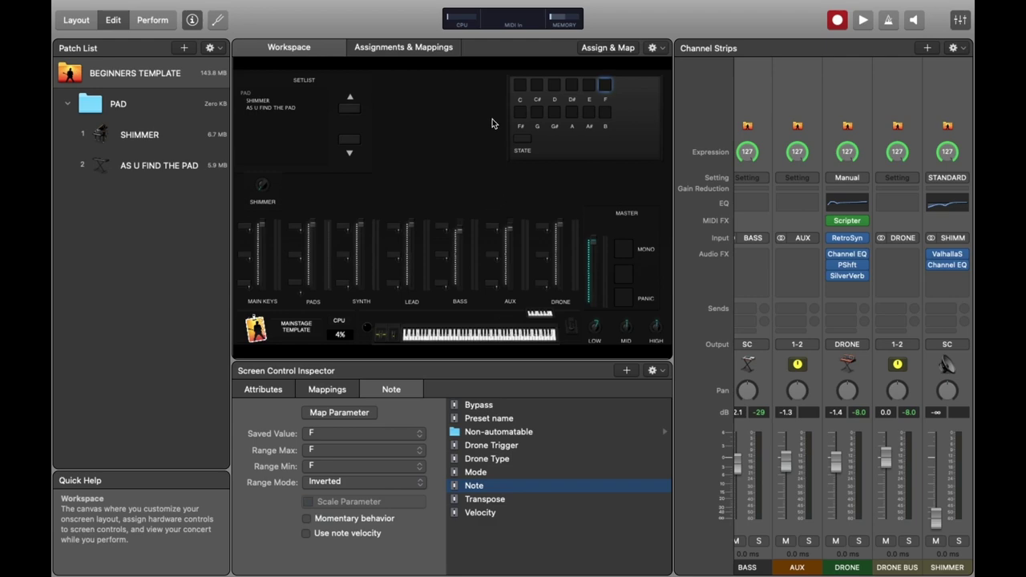
left_click(522, 115)
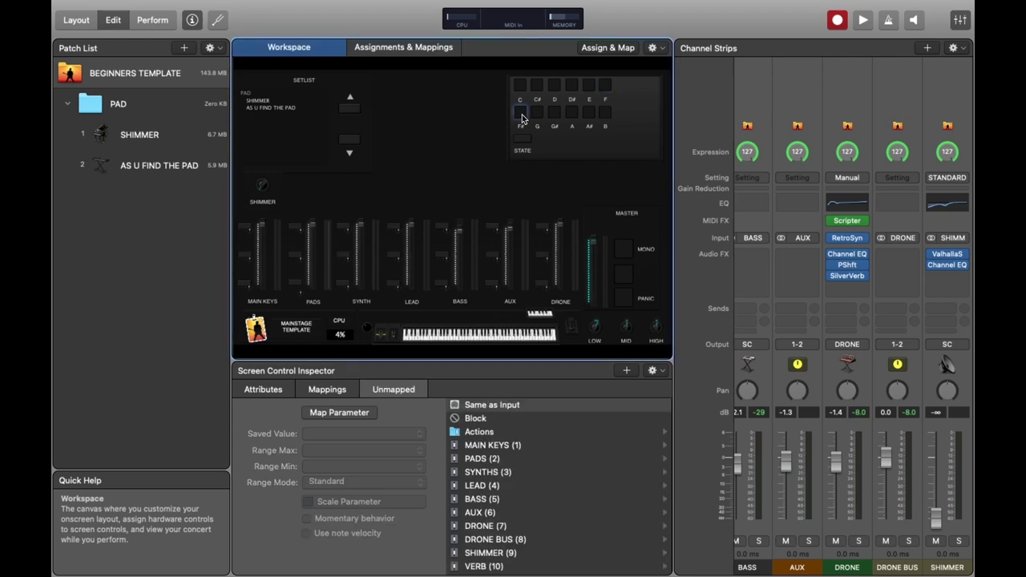
left_click(605, 86)
left_click(345, 450)
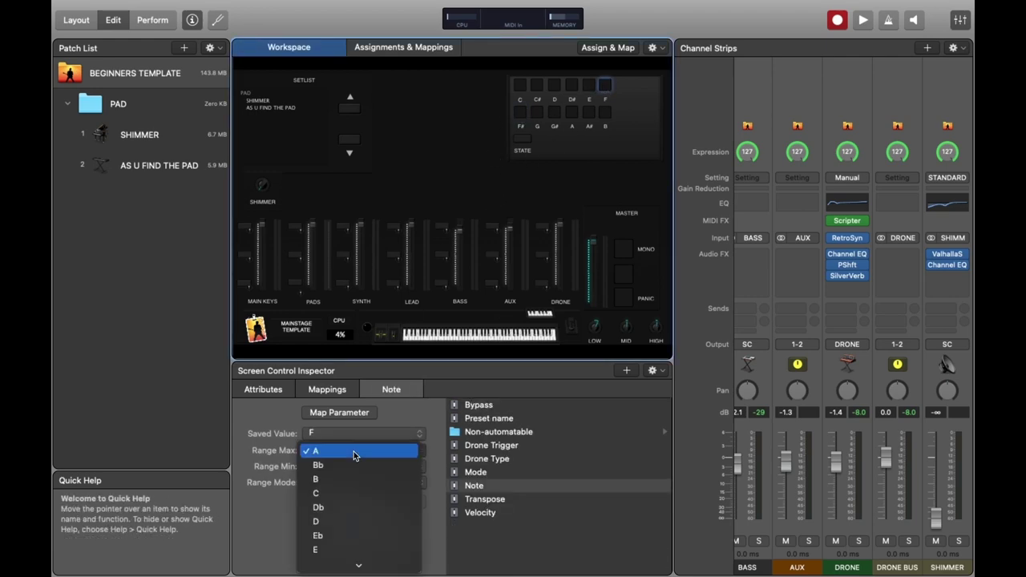
left_click(347, 521)
Step: Map the F# pad to the DRONE Scripter's Note parameter with saved value and range minimum Gb
left_click(522, 115)
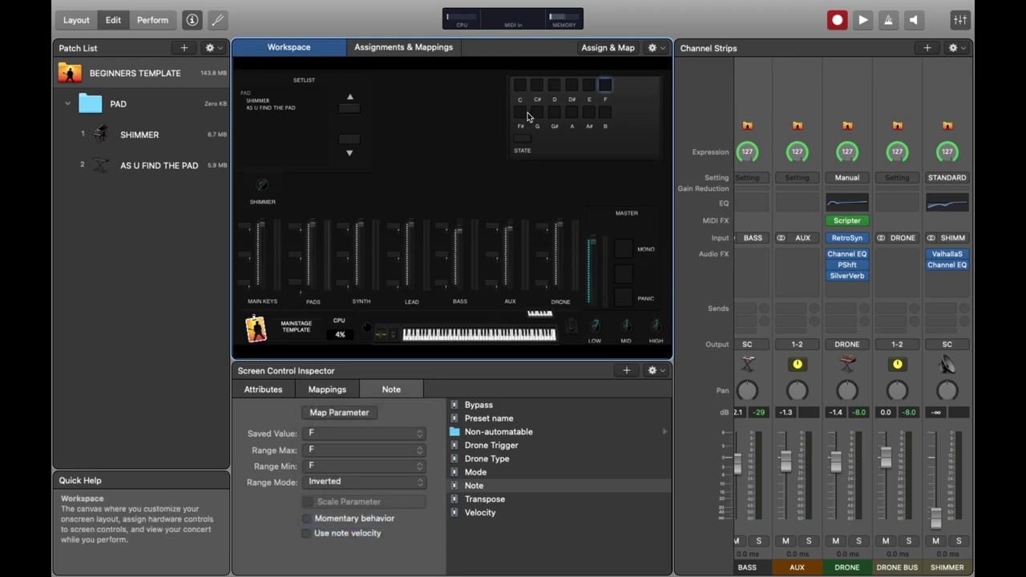
left_click(527, 526)
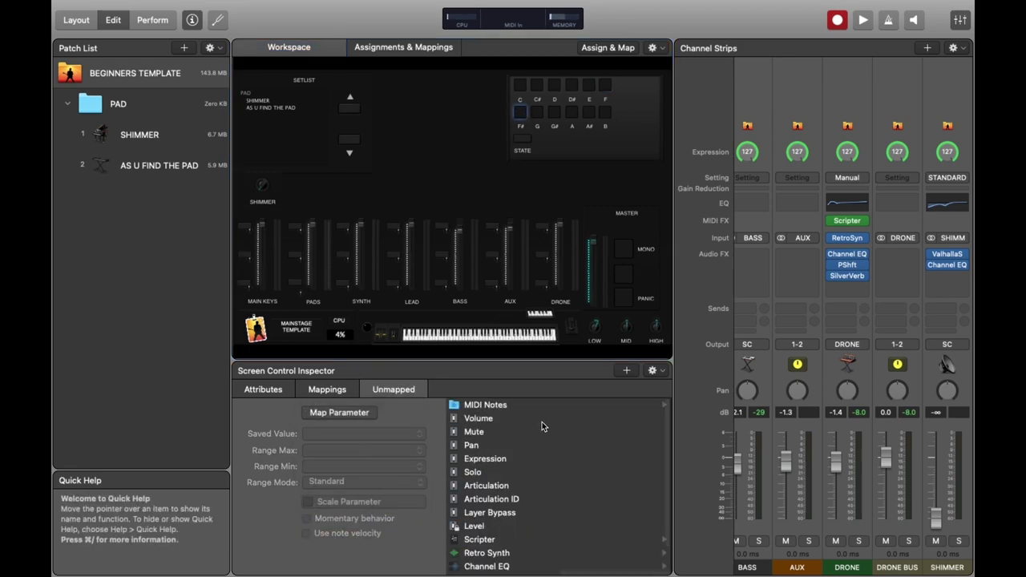
left_click(532, 540)
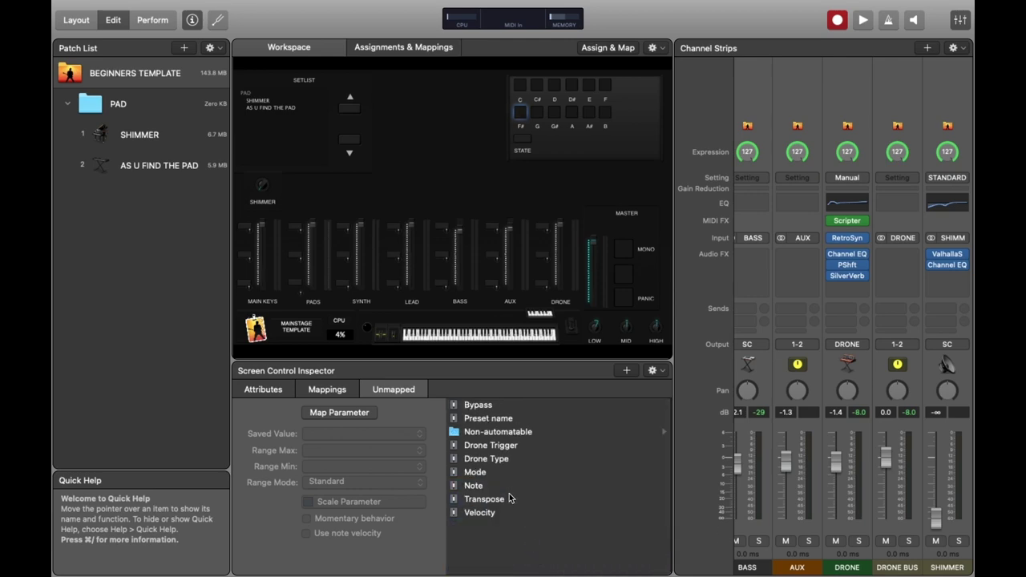
left_click(508, 485)
left_click(384, 433)
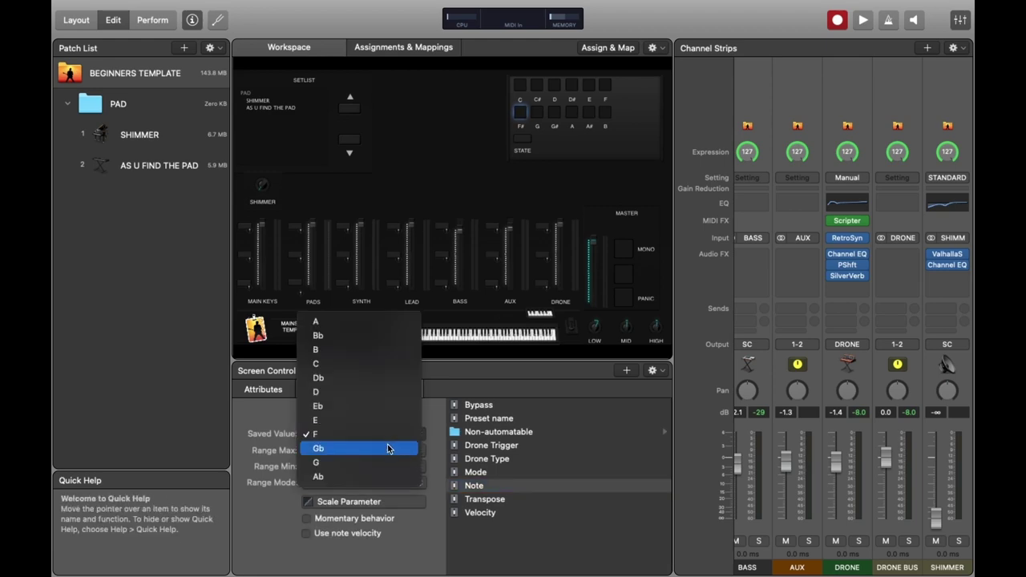
left_click(387, 447)
left_click(387, 452)
left_click(387, 423)
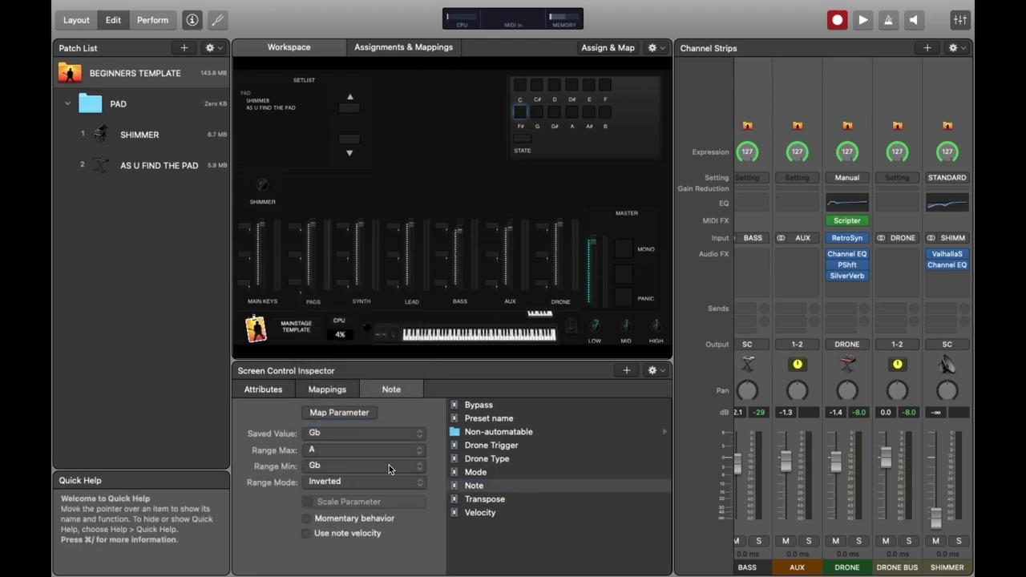
Step: Set the range maximum of the F# pad's Note mapping to Gb, reselecting the pad and applying the value again
left_click(389, 465)
left_click(316, 340)
left_click(388, 466)
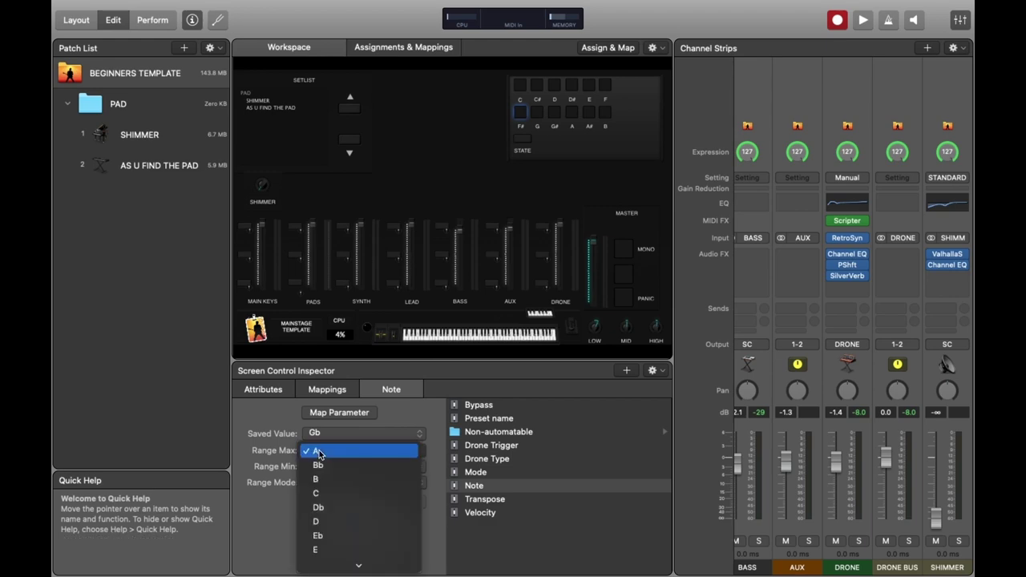
left_click(344, 525)
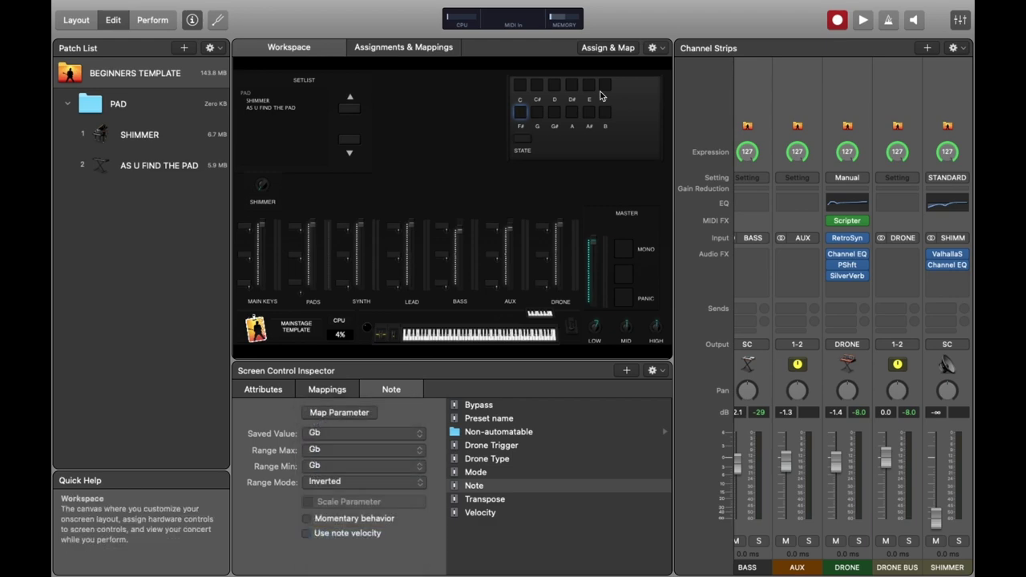
left_click(607, 84)
left_click(523, 112)
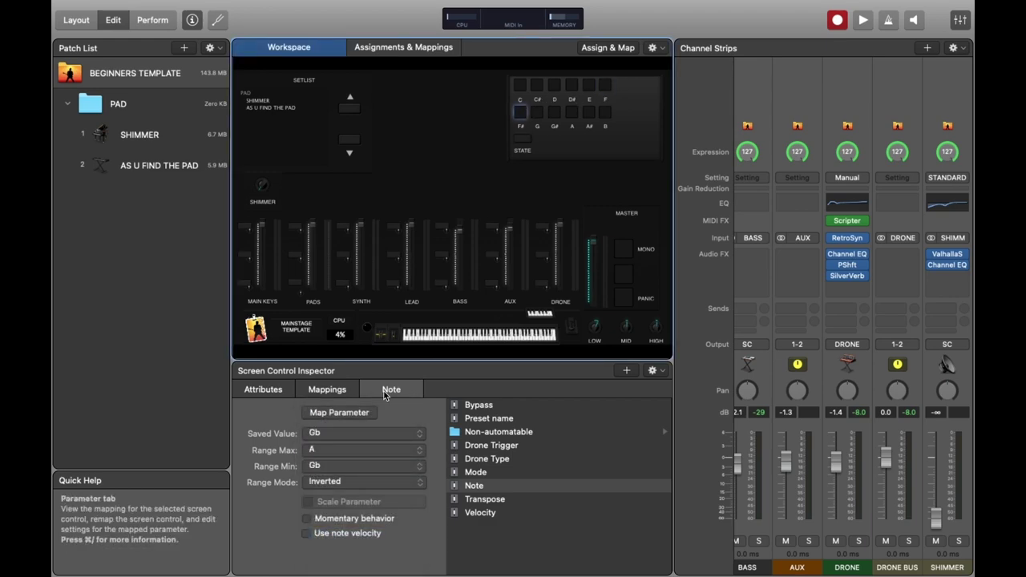
left_click(387, 434)
left_click(389, 536)
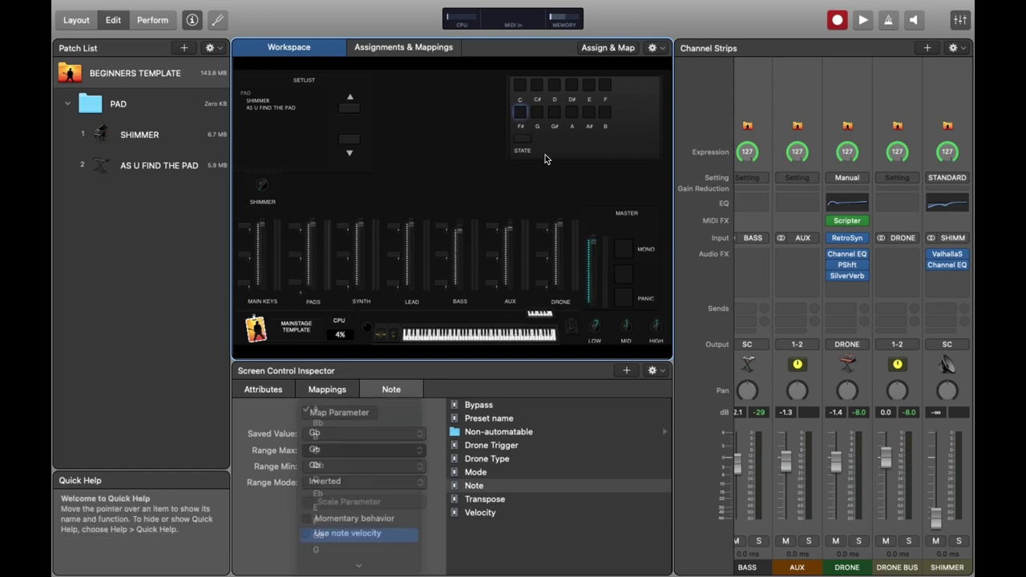
Step: Map the G pad to the Note parameter of the DRONE channel's Scripter
left_click(604, 85)
left_click(521, 112)
left_click(539, 114)
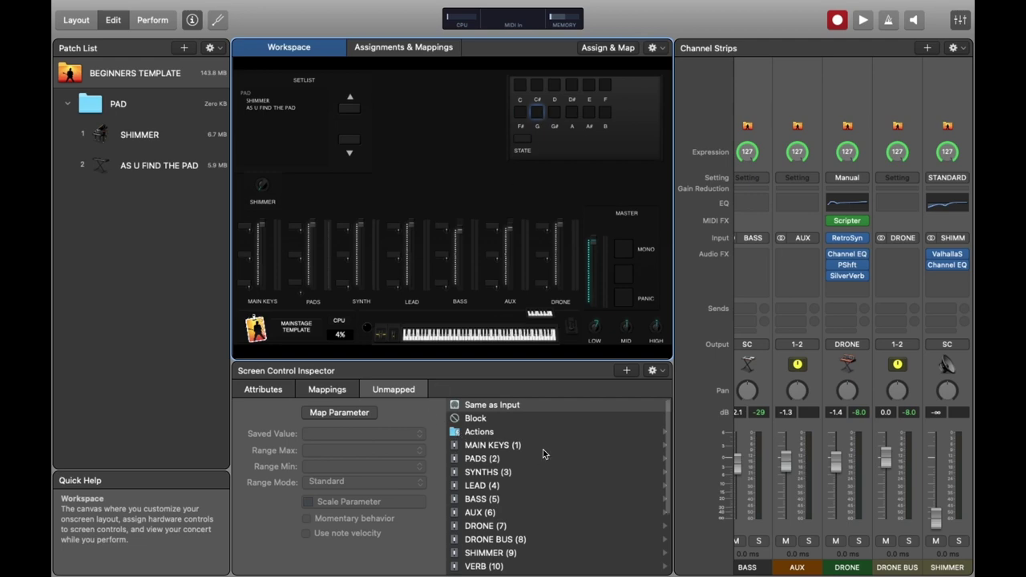
left_click(532, 526)
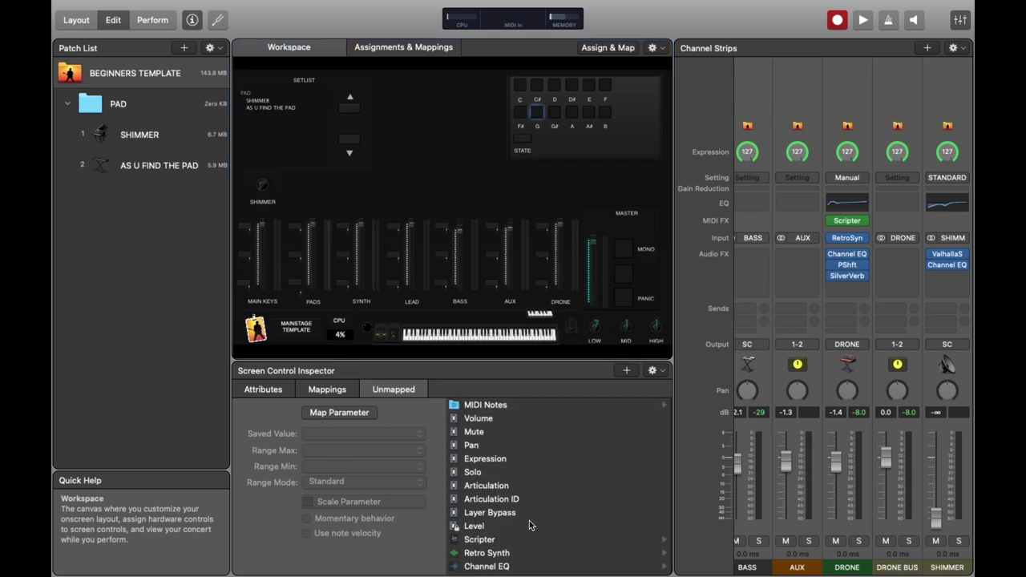
left_click(526, 540)
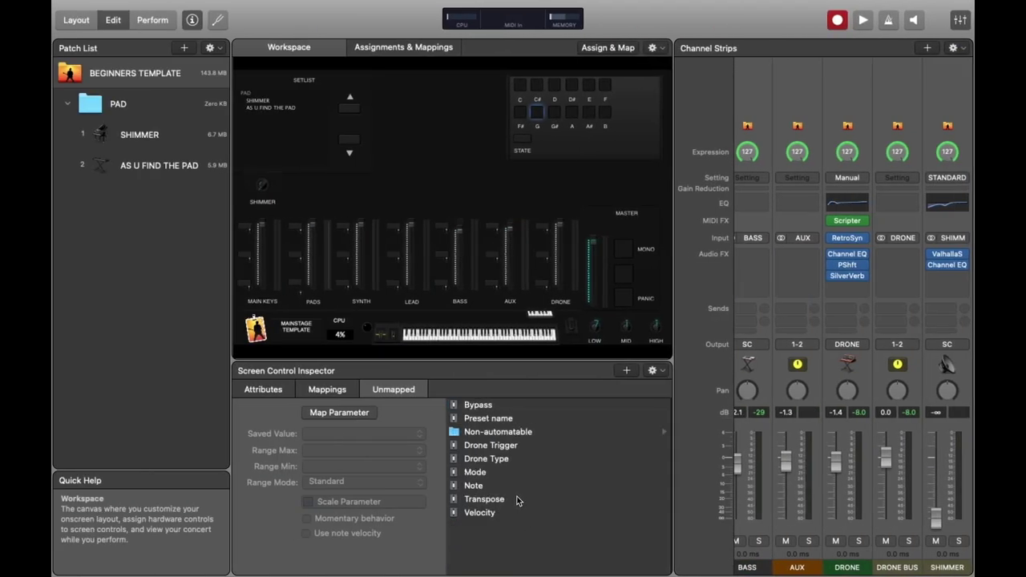
left_click(474, 485)
Step: Select the BEGINNERS TEMPLATE concert and start the drone on C using the C pad and the STATE button
left_click(605, 85)
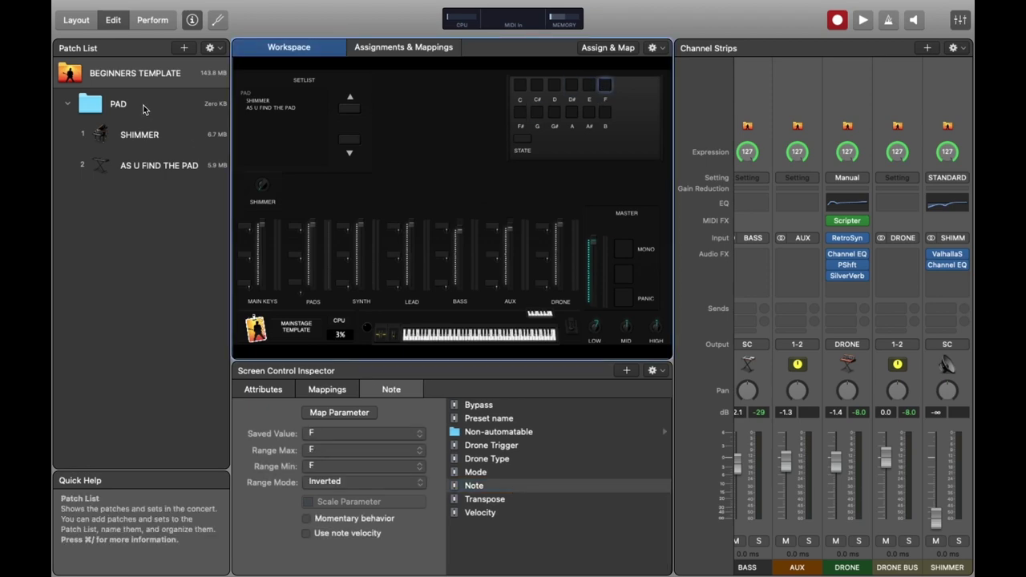
left_click(152, 80)
left_click(519, 87)
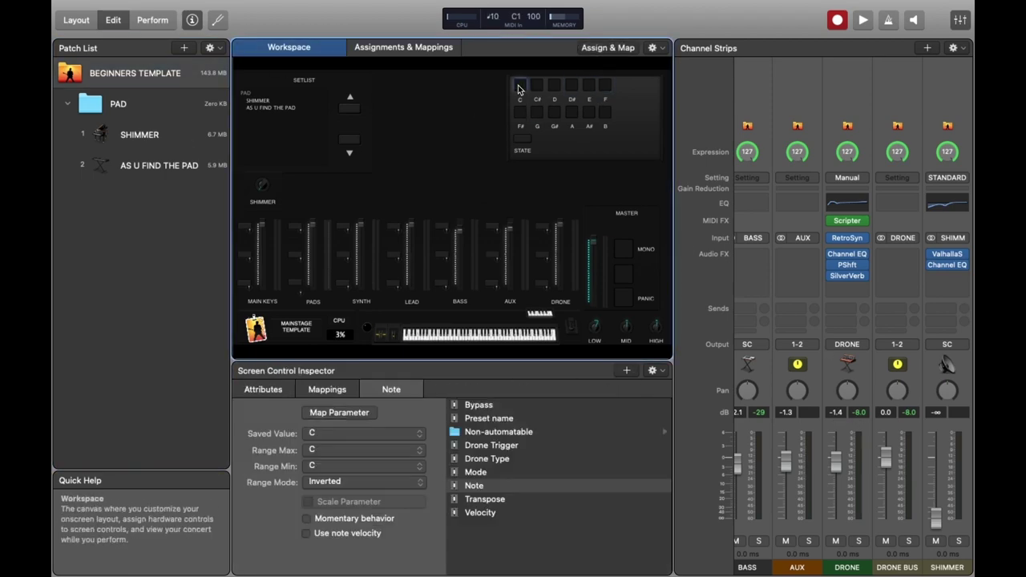
left_click(522, 140)
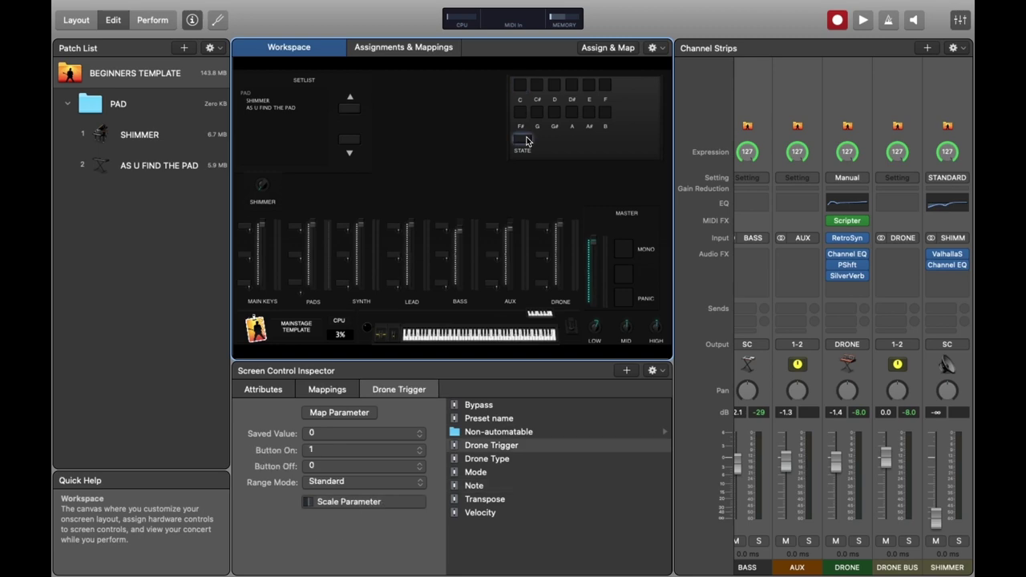
left_click(523, 87)
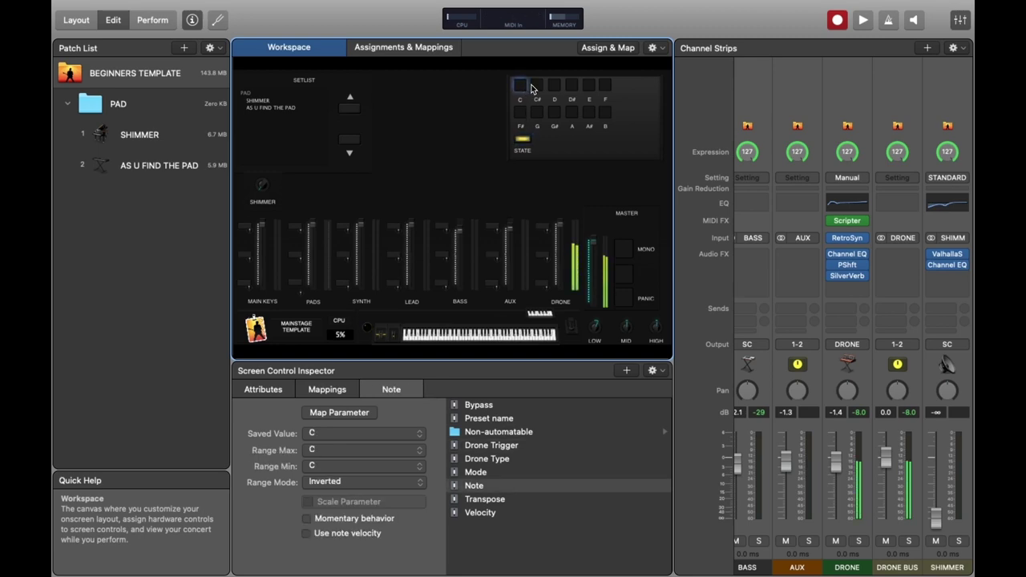
Step: Audition the drone on the C#, D, D#, E, F and F# pads in order
left_click(538, 87)
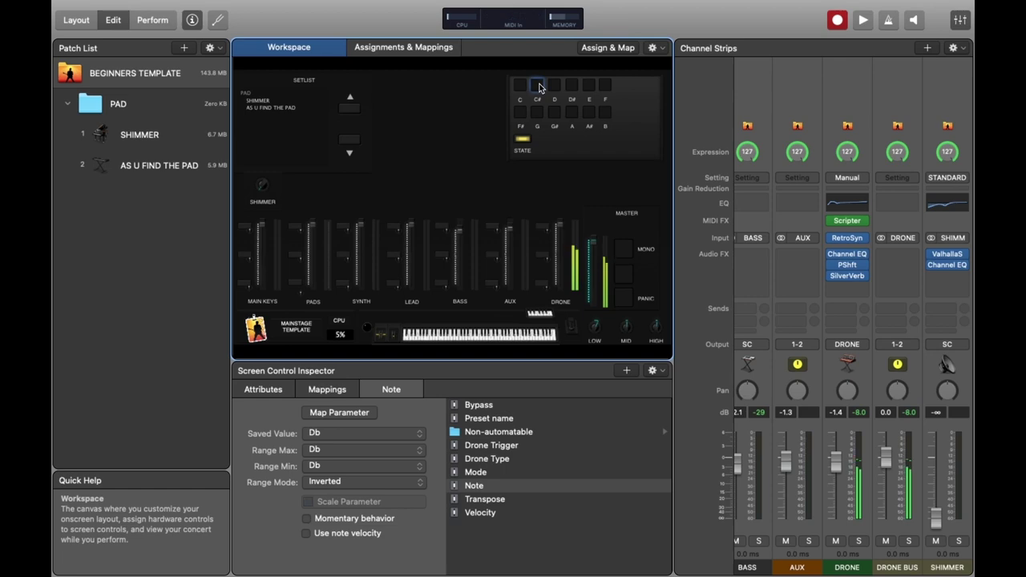
left_click(552, 86)
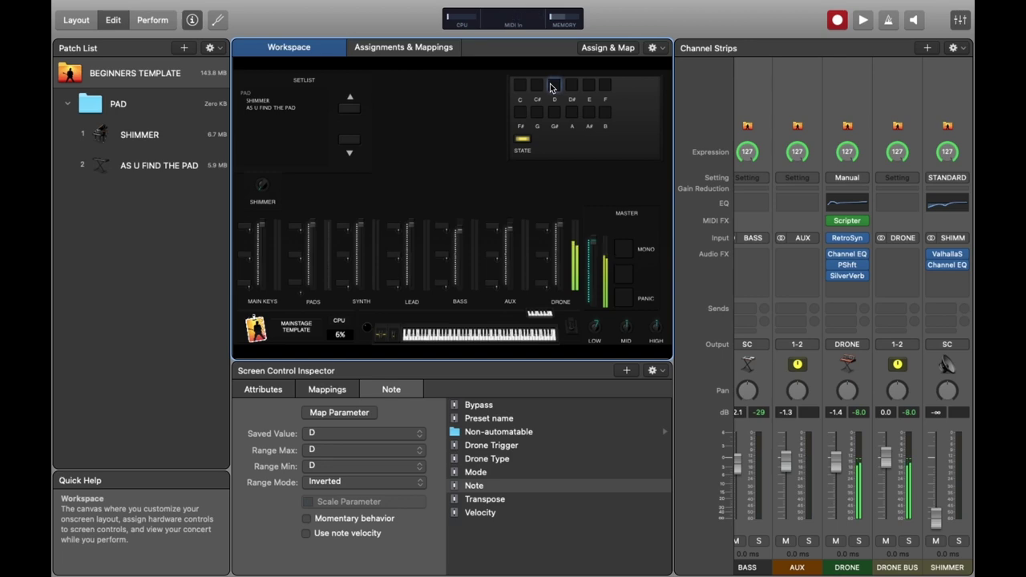
left_click(570, 85)
left_click(589, 88)
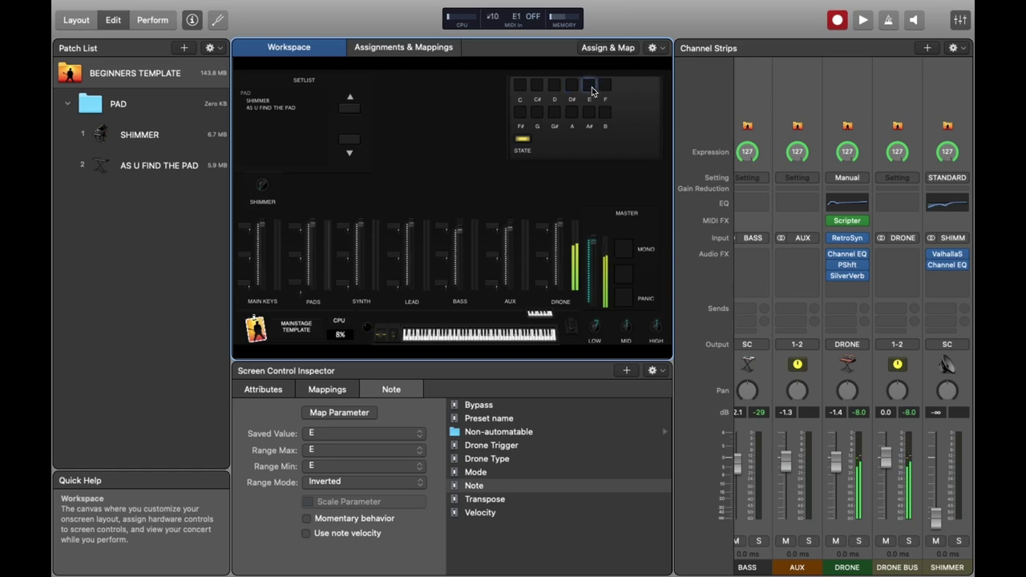
left_click(605, 88)
left_click(520, 113)
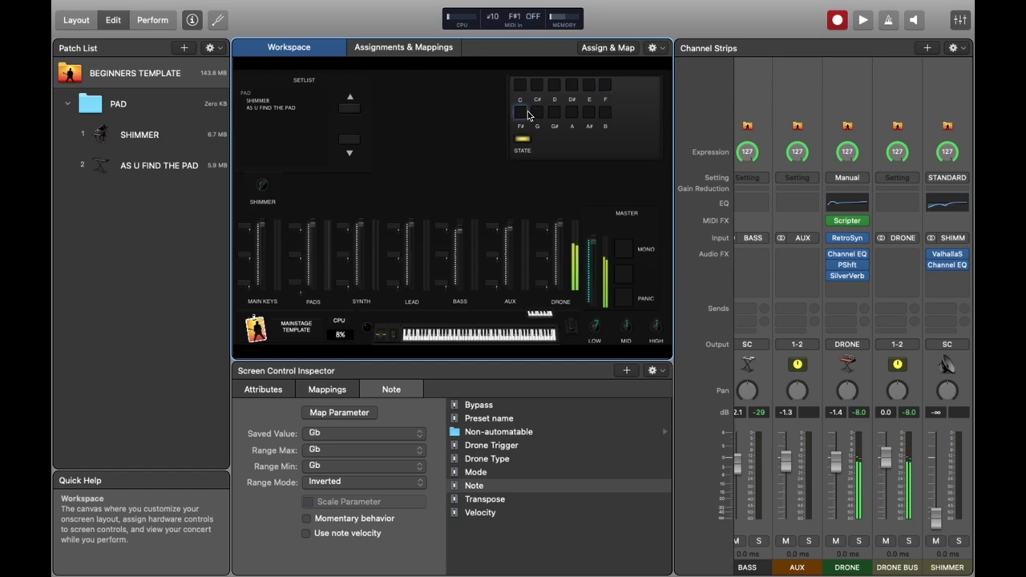
Step: Audition the G, G#, A, A# and B pads, return to C, and stop the drone with the STATE button
left_click(538, 114)
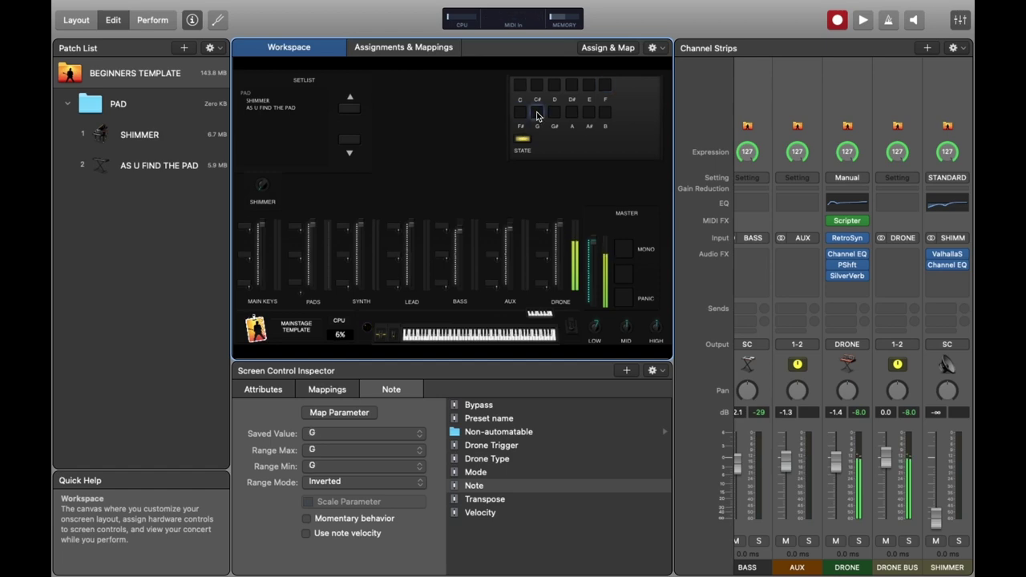
left_click(555, 114)
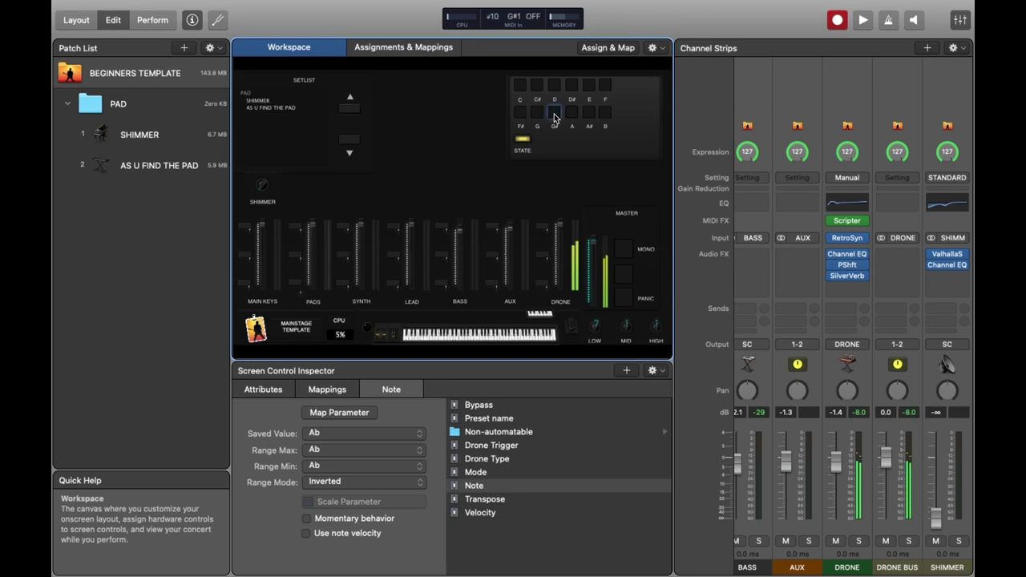
left_click(571, 114)
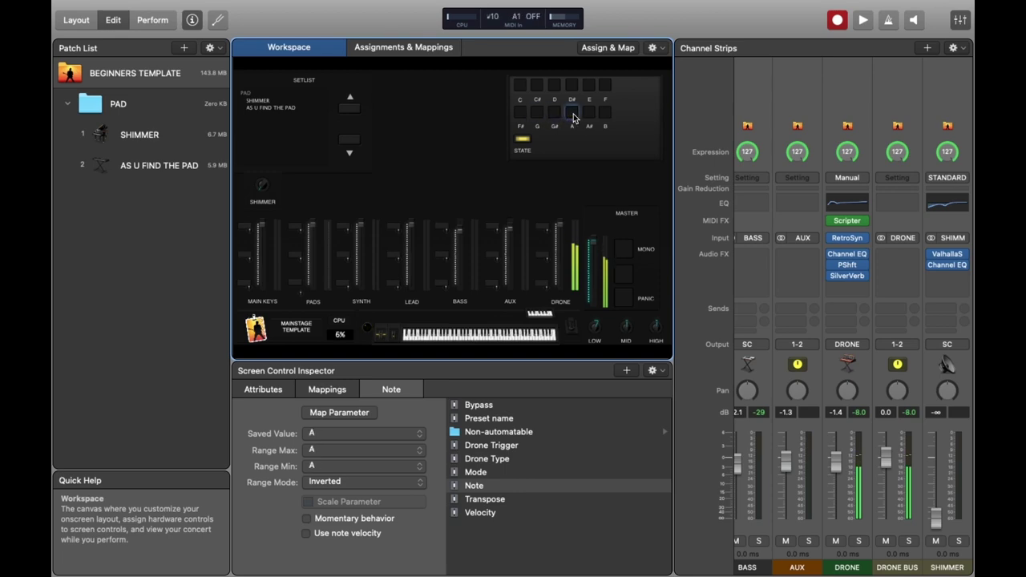
left_click(589, 115)
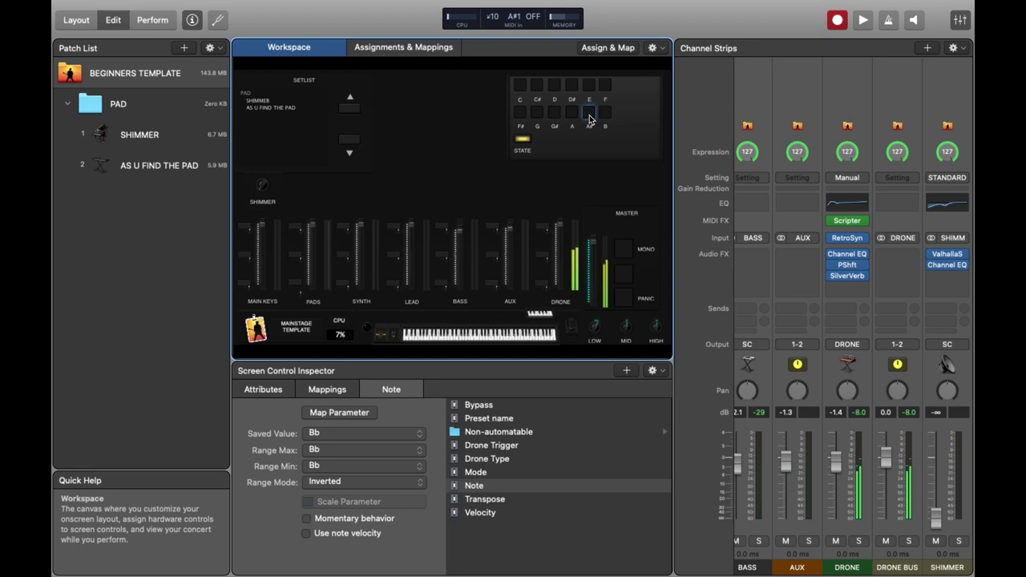
left_click(604, 115)
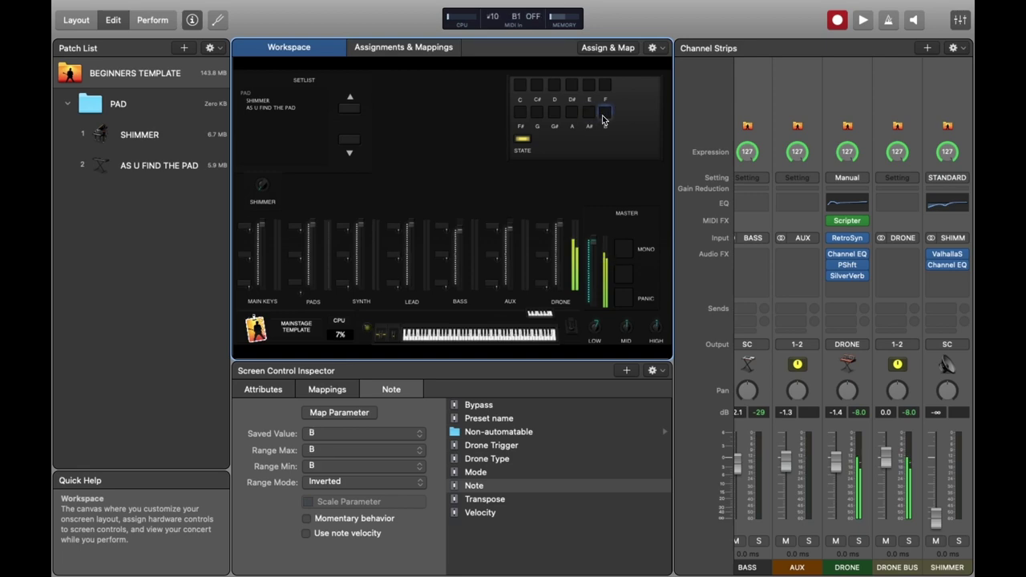
left_click(521, 86)
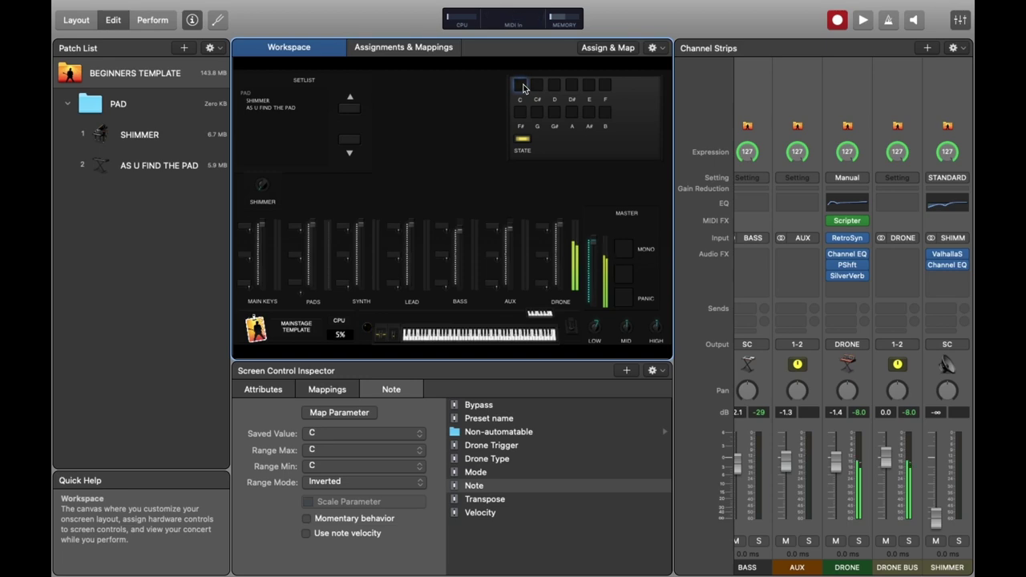
left_click(525, 142)
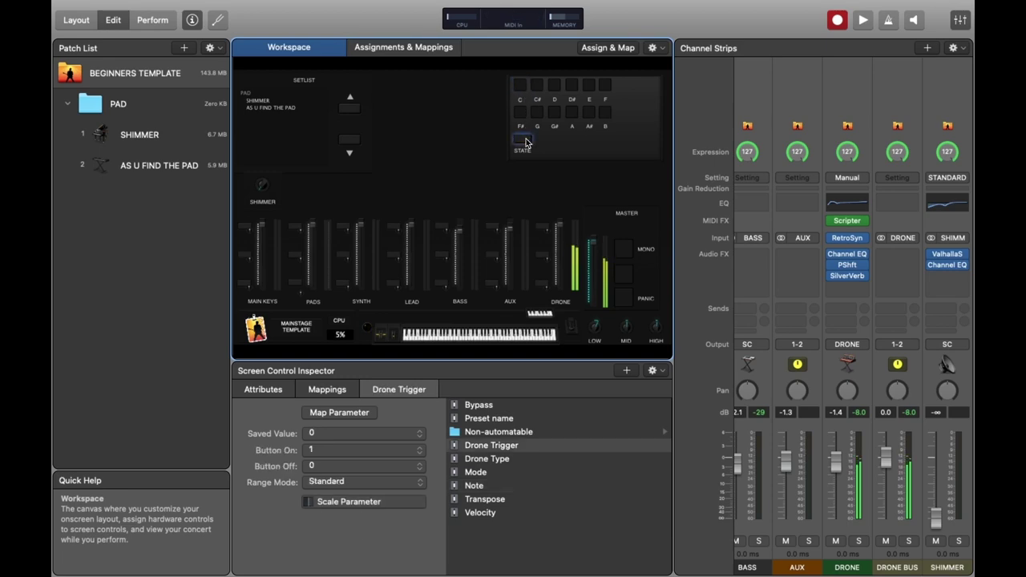
Step: Start the drone on G, open the DRONE Scripter, and check its Note setting while switching to the D and C pads
left_click(538, 116)
left_click(538, 116)
left_click(525, 140)
left_click(848, 220)
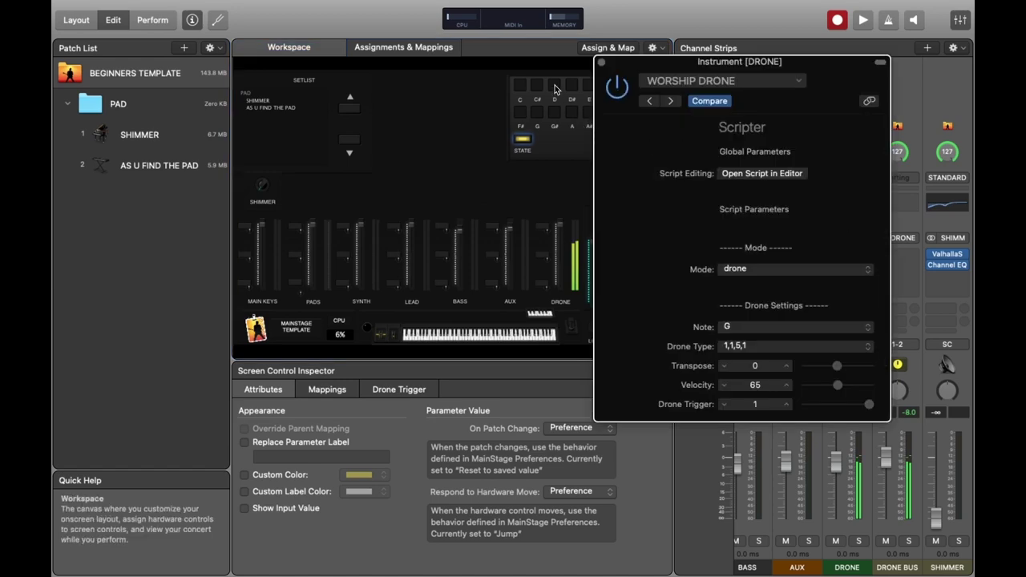
left_click(554, 86)
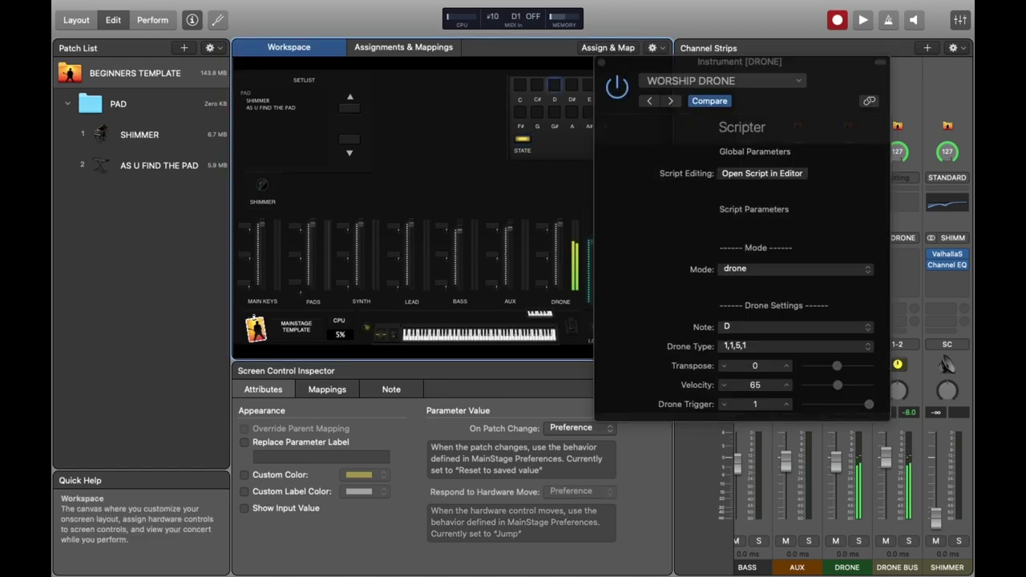
left_click_drag(664, 59, 741, 57)
left_click(517, 90)
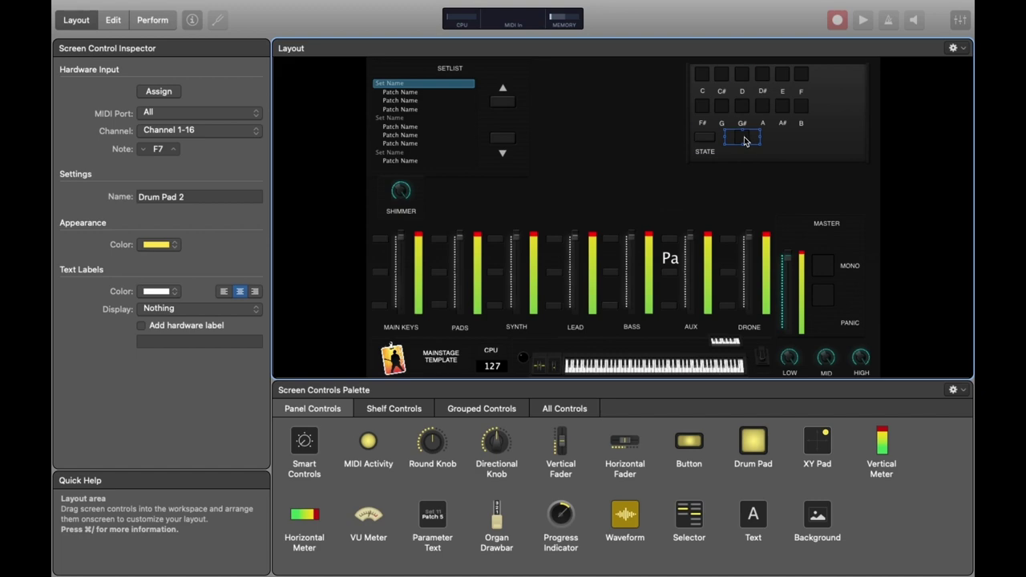
Step: In Layout mode, duplicate the STATE button and its text label and place the copies beside the originals
left_click(794, 137)
left_click(706, 138)
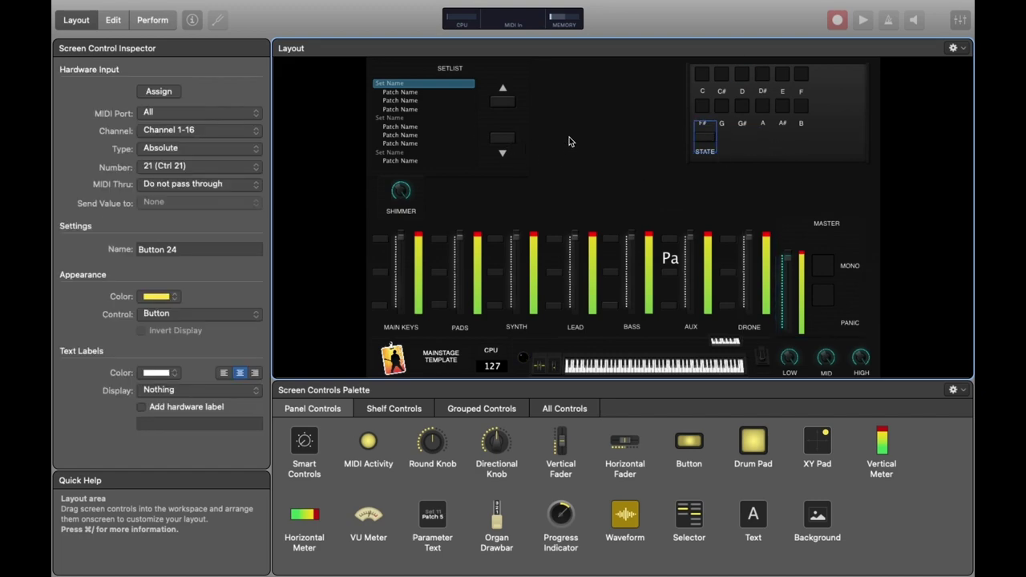
left_click_drag(707, 138, 750, 153)
left_click(762, 157)
left_click(706, 154)
key("super+d")
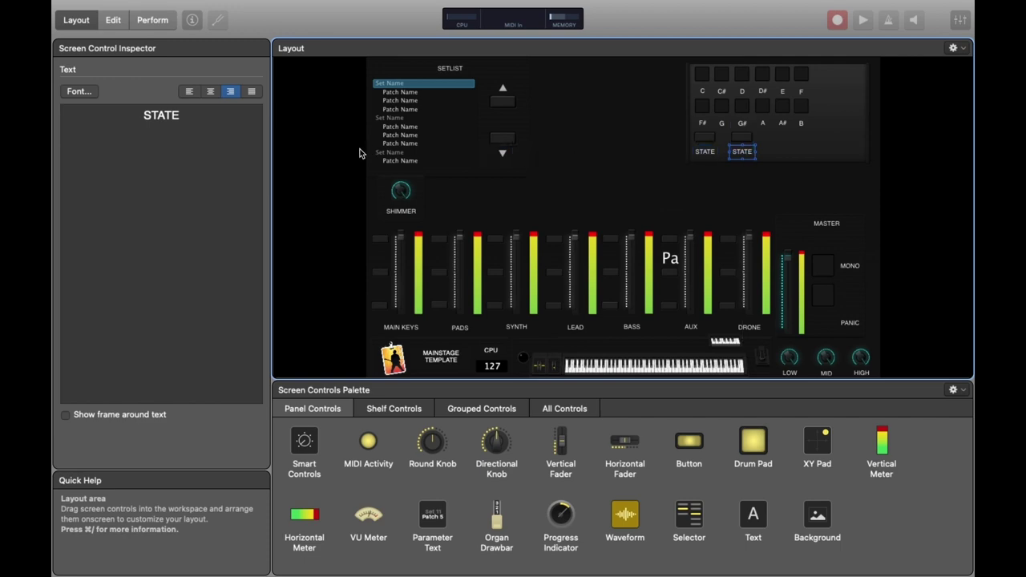
Step: Change the duplicated label's text to PANIC and return to Edit mode
left_click(217, 121)
key("super+a")
type("PANIC")
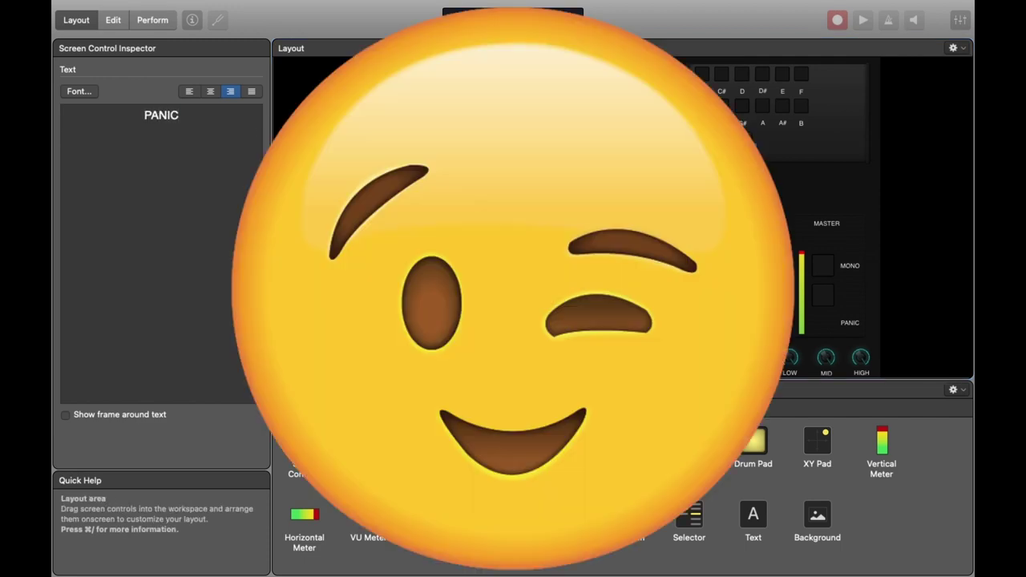
left_click(640, 164)
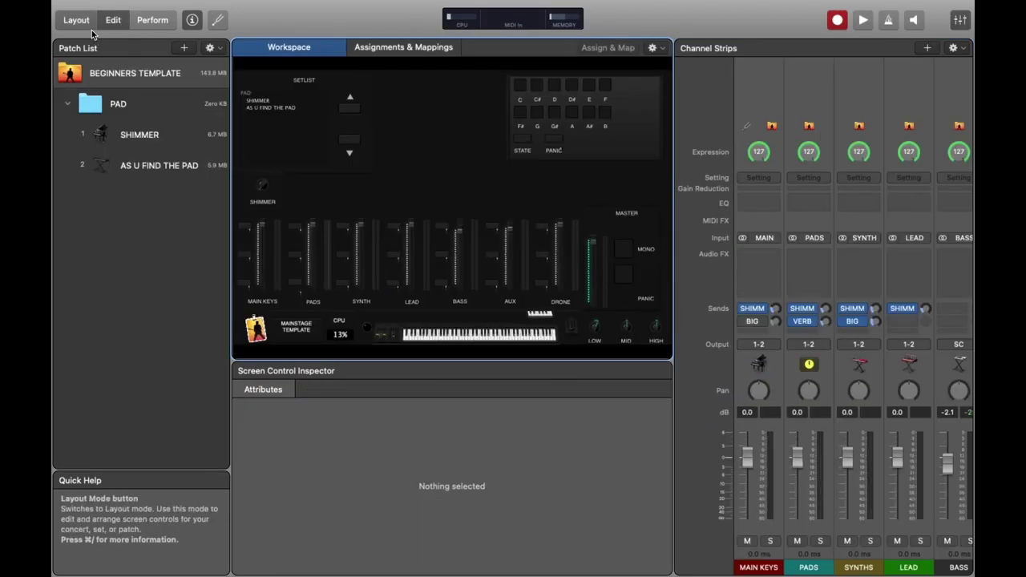
Step: Check the PANIC button's hardware input settings in Layout mode and go back to Edit mode
left_click(76, 20)
left_click(749, 140)
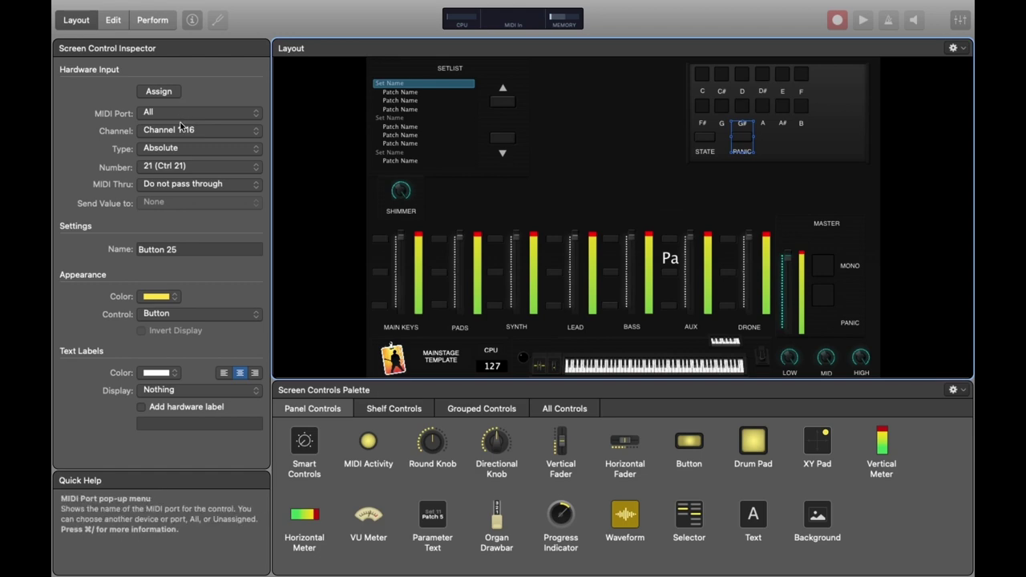
left_click(120, 24)
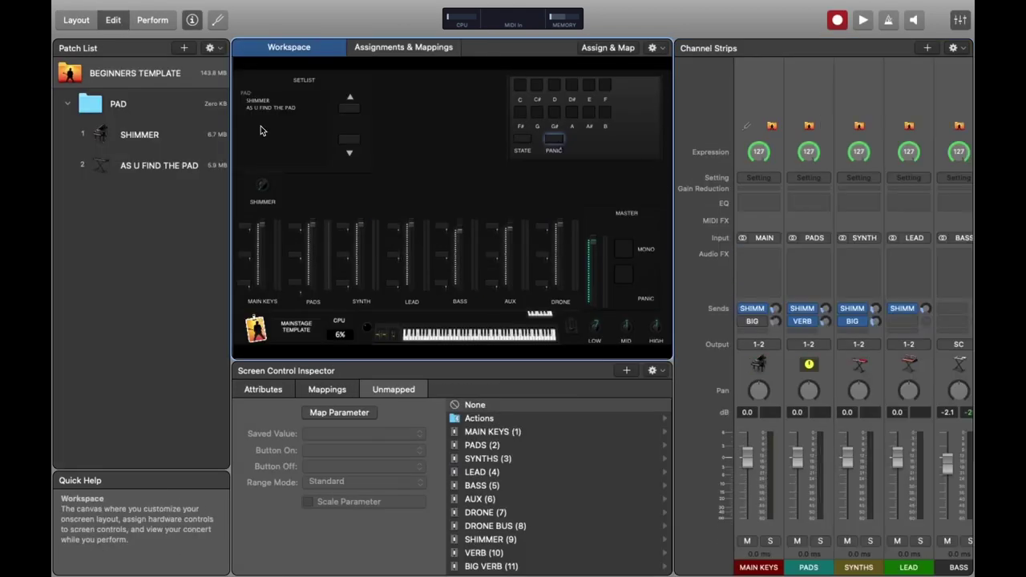
Step: Map the new PANIC button beside STATE to the Panic action at concert level and trigger it once
left_click(149, 76)
left_click(557, 141)
scroll(525, 513, "down", 5)
scroll(516, 557, "up", 5)
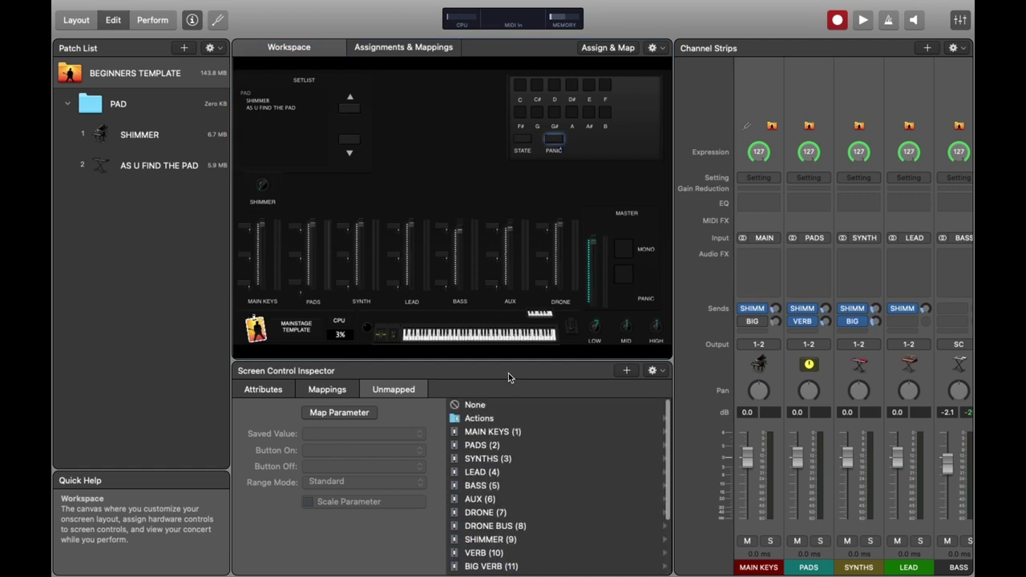
scroll(530, 561, "down", 5)
scroll(490, 481, "up", 5)
left_click(481, 418)
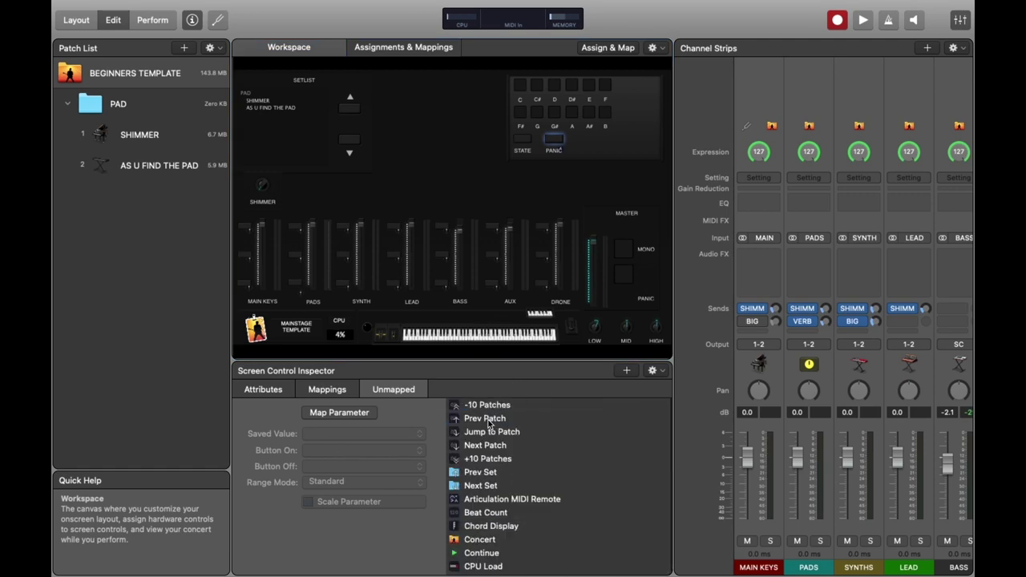
scroll(522, 537, "down", 3)
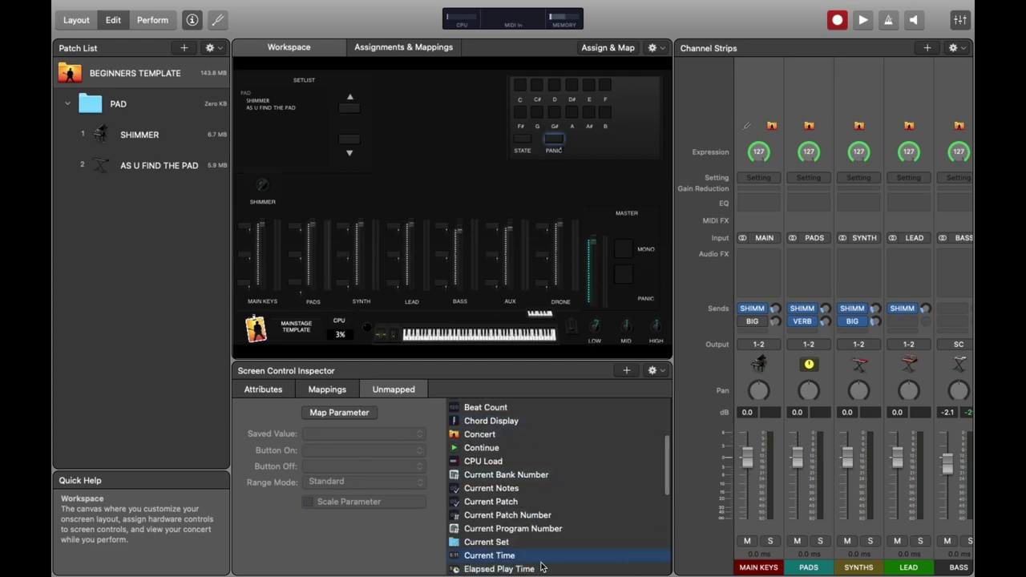
scroll(529, 513, "up", 3)
scroll(539, 562, "down", 10)
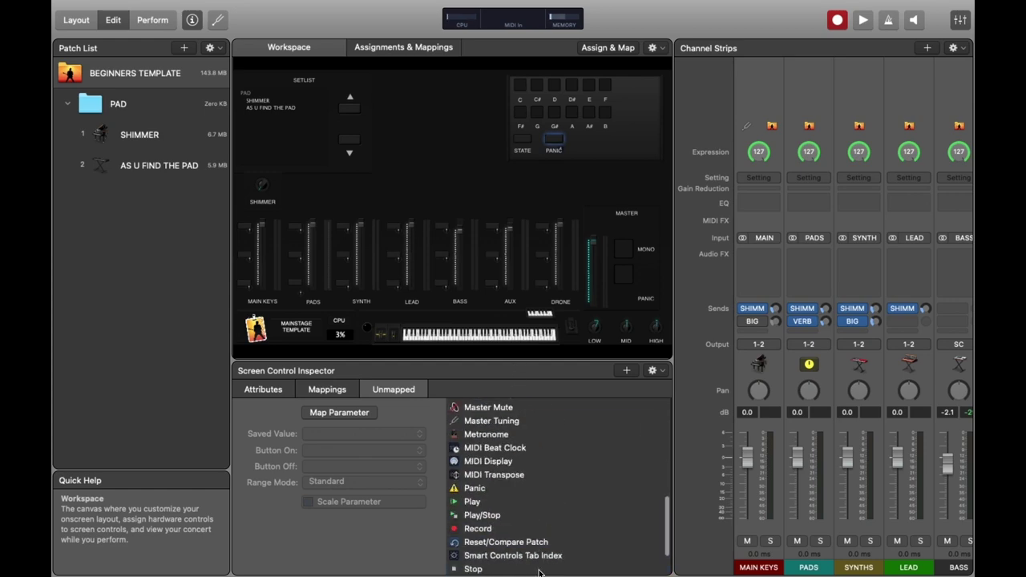
left_click(523, 489)
left_click(553, 138)
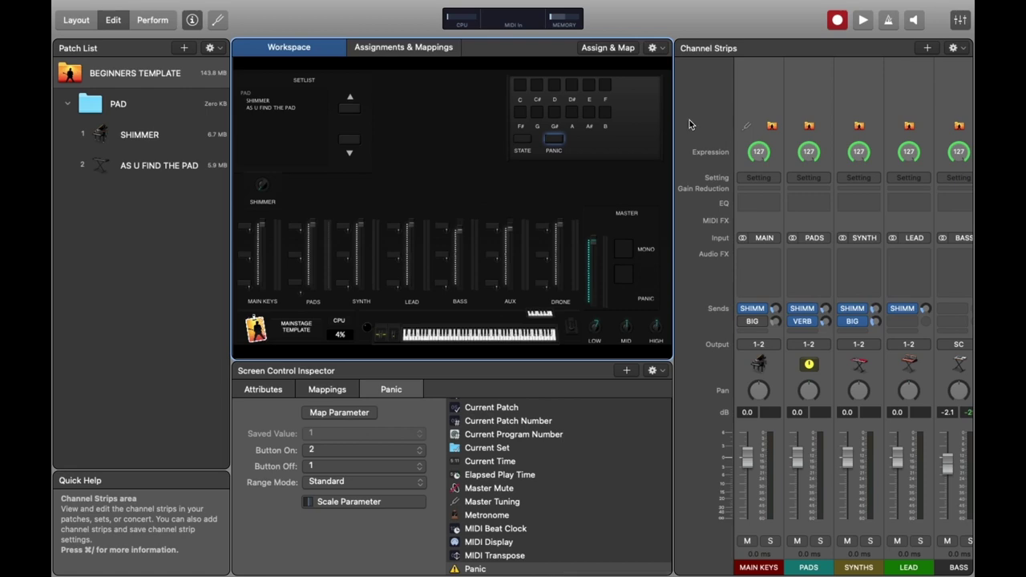
Step: Start the drone on C with the STATE button and select the DRONE channel strip
left_click(521, 85)
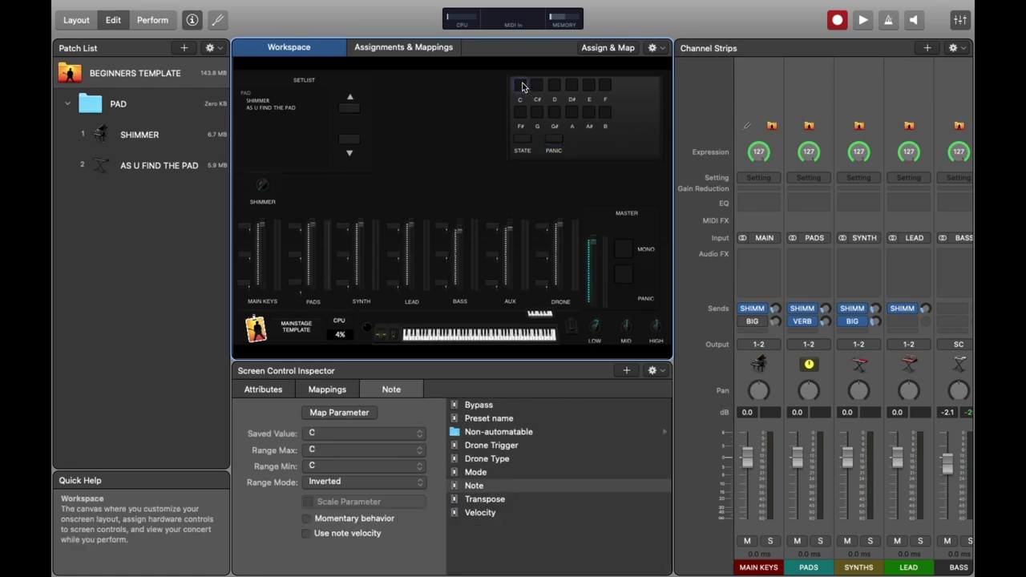
left_click(525, 141)
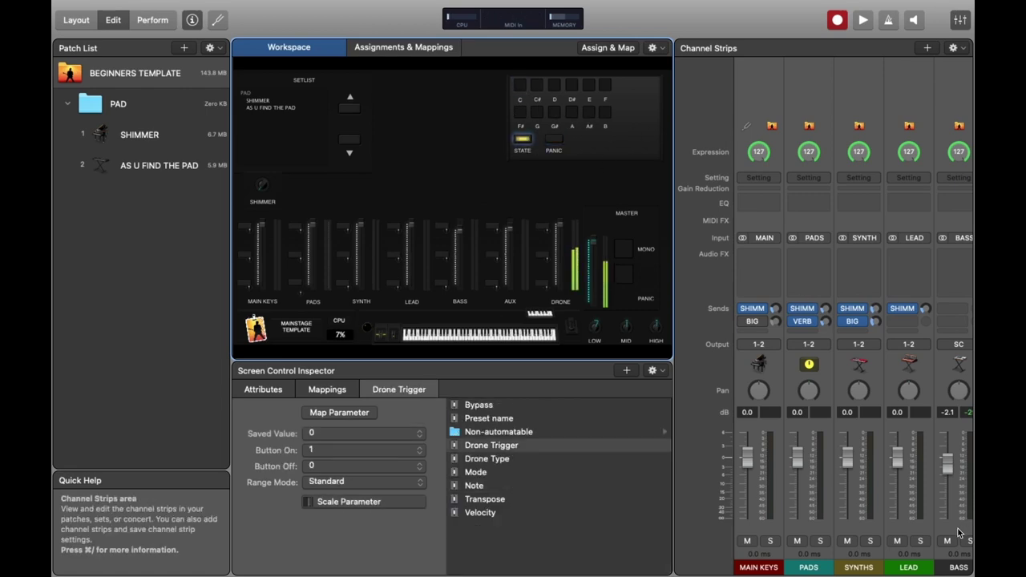
left_click(959, 534)
left_click(898, 364)
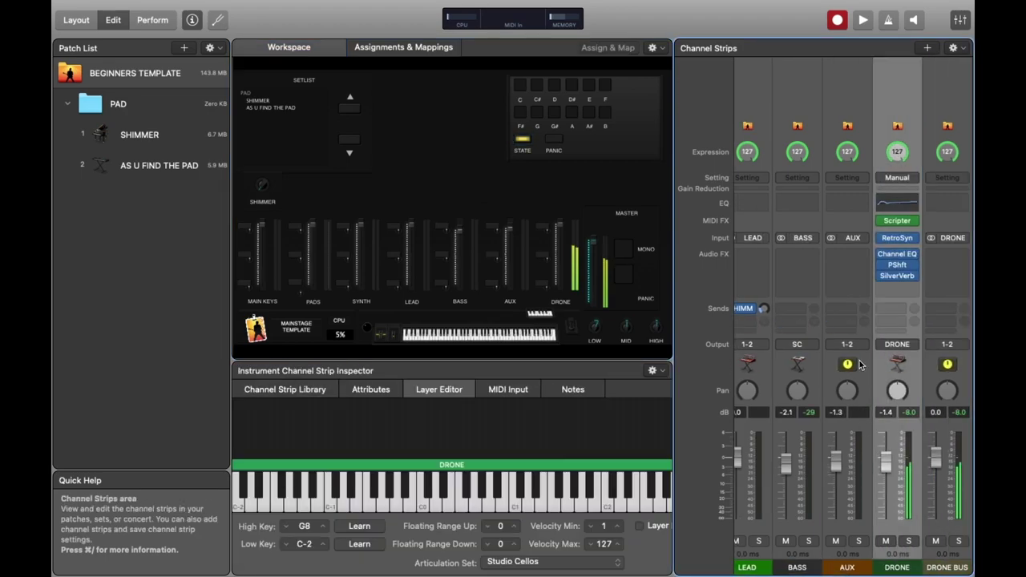
Step: Open the DRONE strip's Retro Synth, adjust the amp envelope's attack, and move its window clear of the note pads
left_click(898, 238)
left_click_drag(697, 89, 277, 88)
left_click_drag(396, 433, 406, 433)
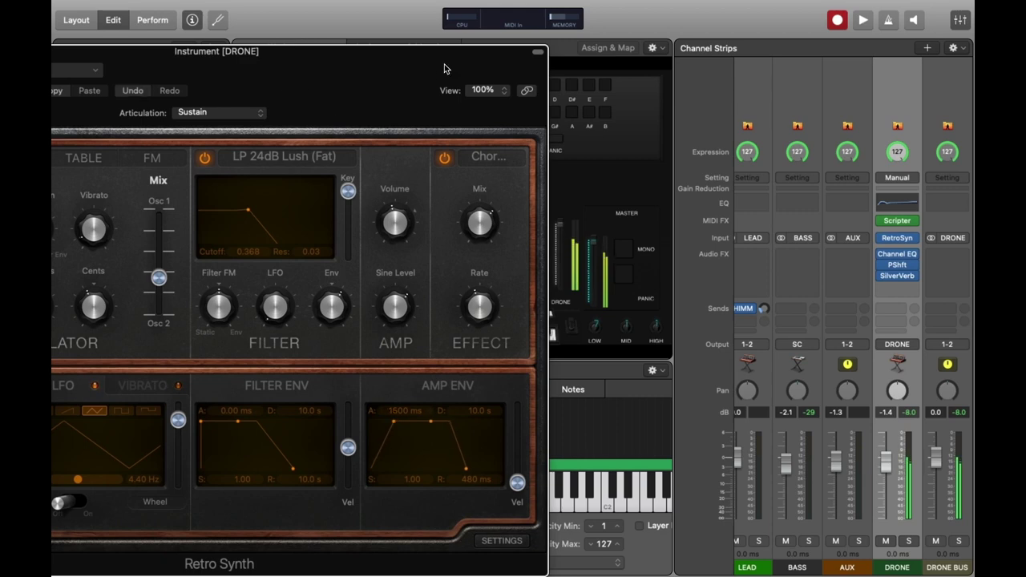
left_click_drag(444, 69, 300, 69)
Step: Switch the running drone to D and A with the note pads, and silence it with the PANIC button
left_click(558, 85)
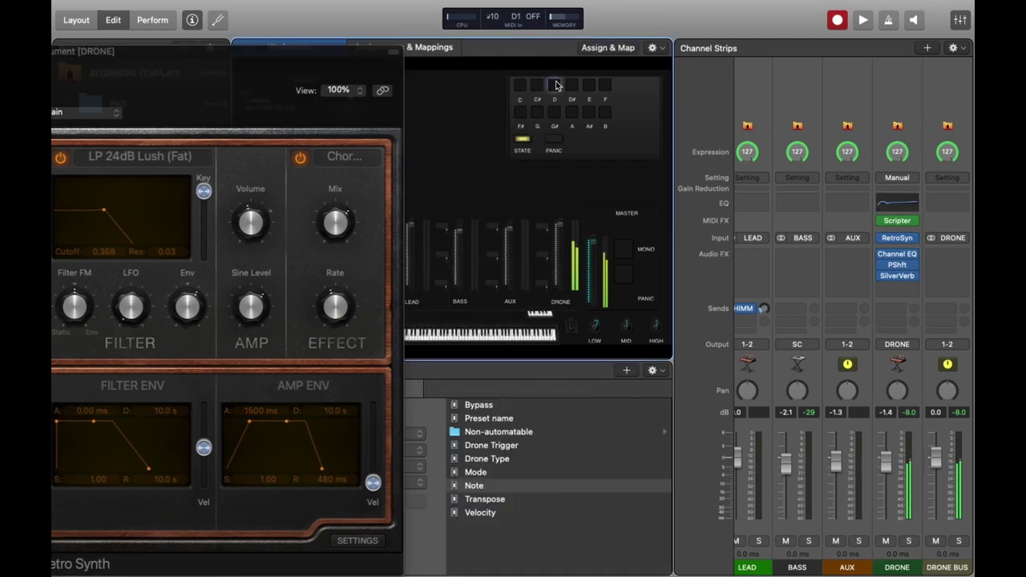
left_click(572, 114)
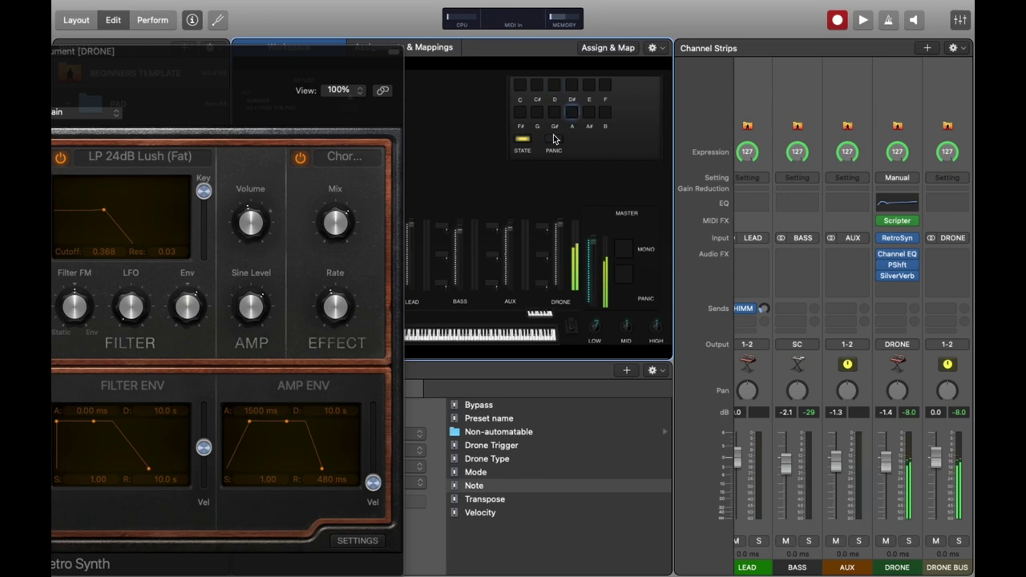
left_click(554, 139)
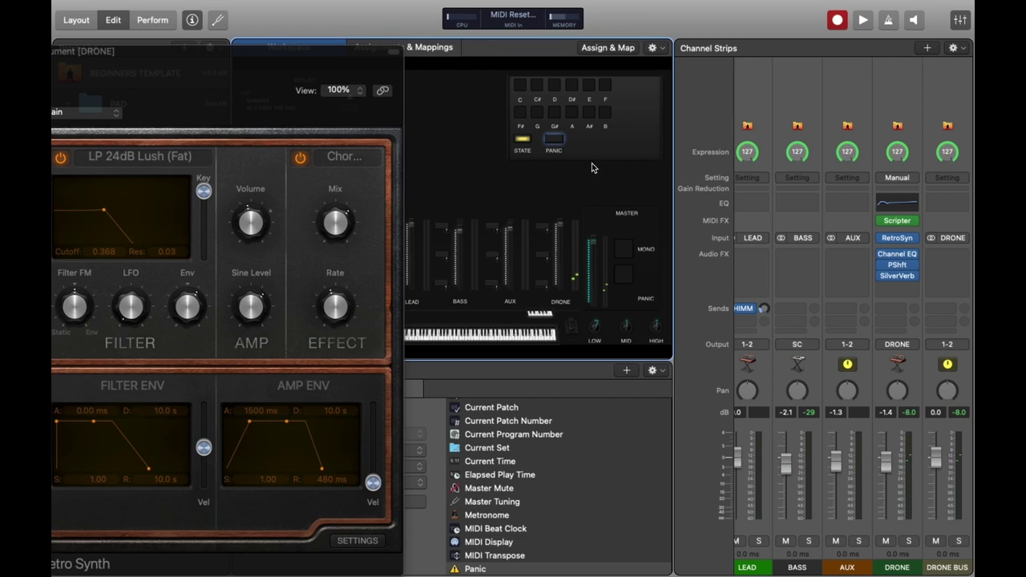
Step: Switch STATE off, choose A# and B, restart the drone on B, and readjust the synth's amp envelope attack
key("v")
left_click(523, 140)
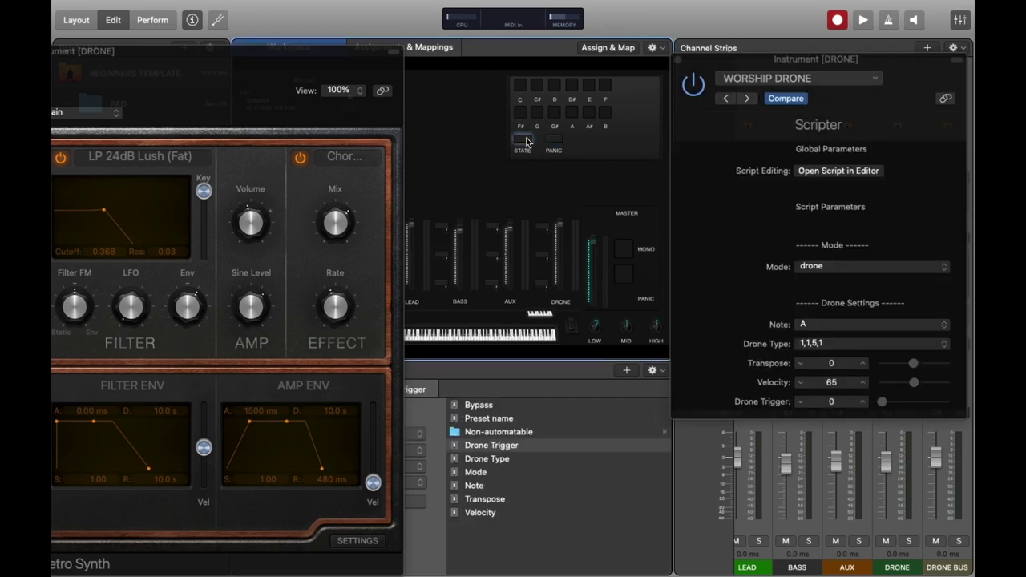
left_click(591, 114)
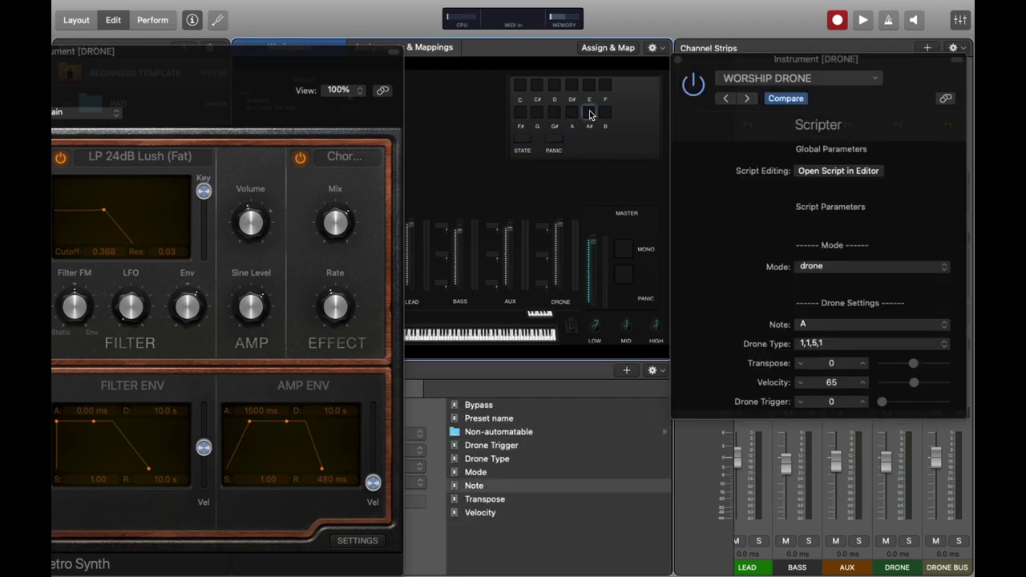
left_click(603, 117)
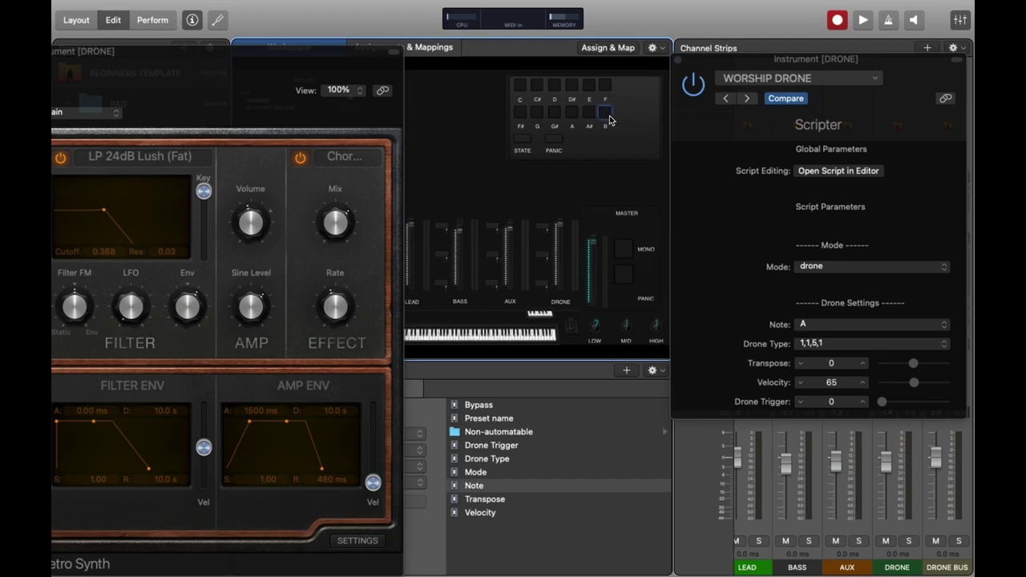
left_click(523, 140)
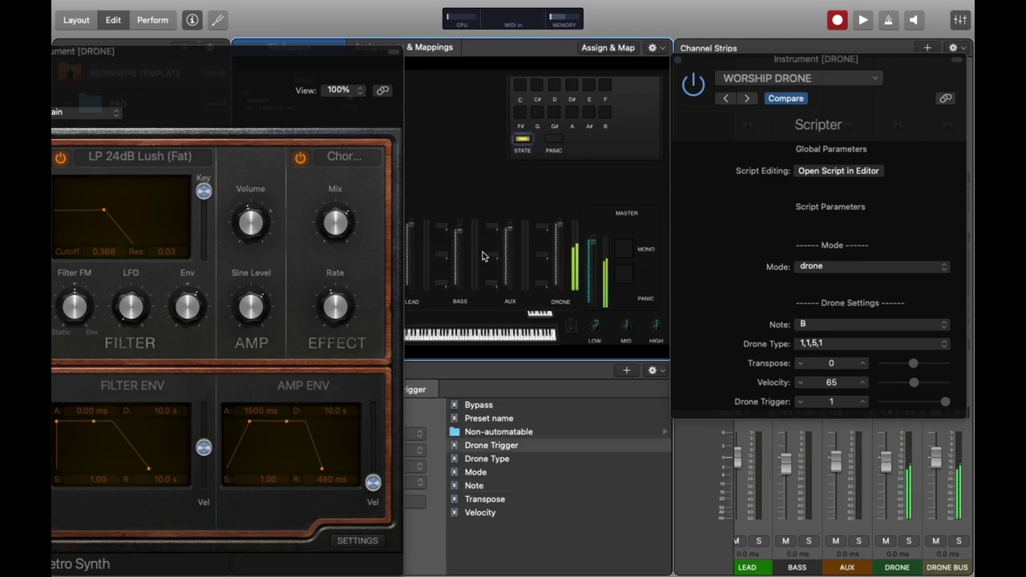
left_click_drag(251, 422, 261, 425)
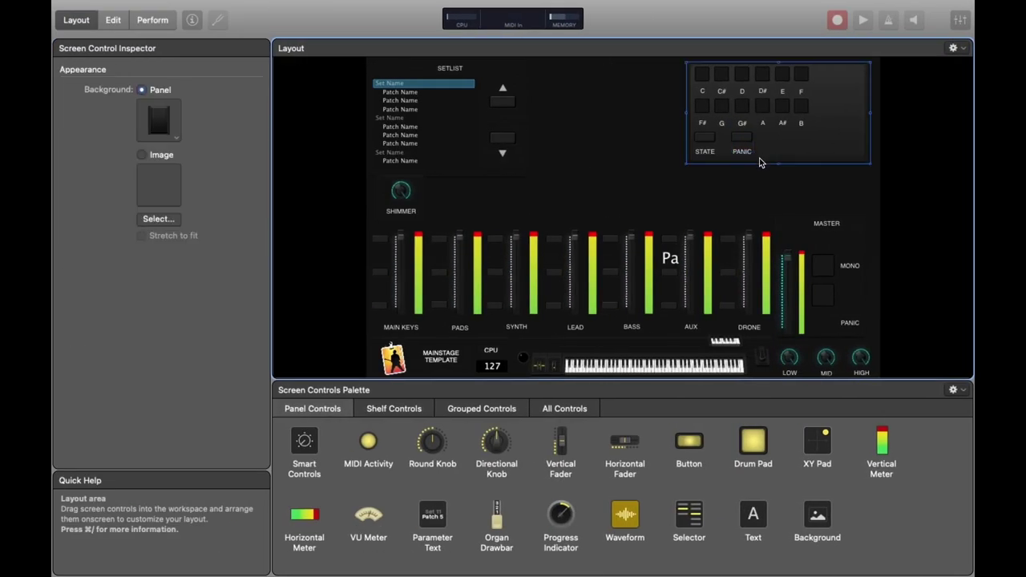
Step: In the layout, duplicate the PANIC label to its right and change the copy's text to DRONE GENERATOR on two lines
left_click(741, 154)
left_click_drag(745, 158, 807, 145)
double_click(161, 114)
type("DRONE")
key("Return")
type("GENERA")
type("TOR")
key("BackSpace")
type("OR")
Step: Enlarge the DRONE GENERATOR label vertically so both of its lines fit
left_click(730, 205)
left_click(777, 141)
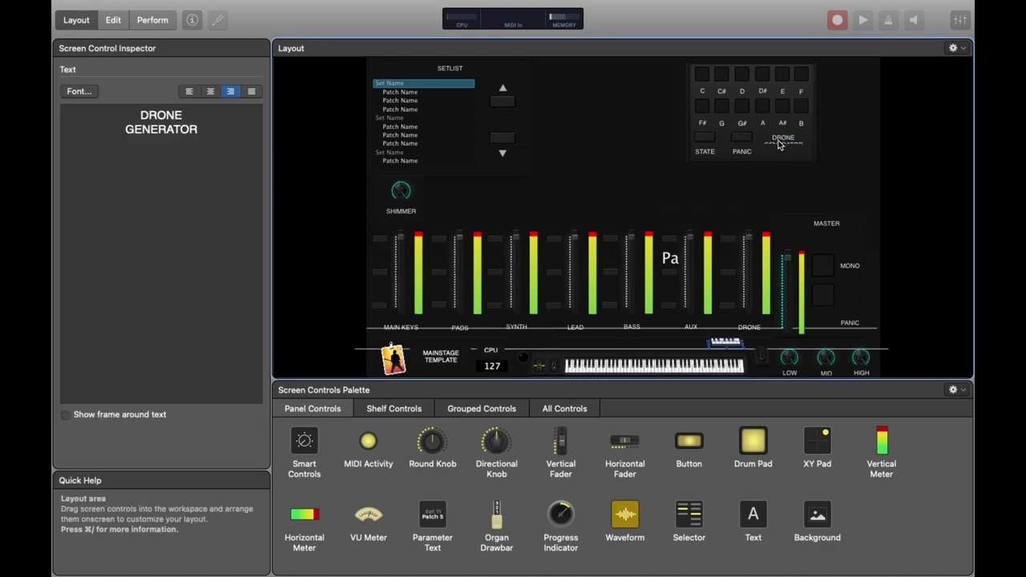
left_click_drag(785, 143, 786, 147)
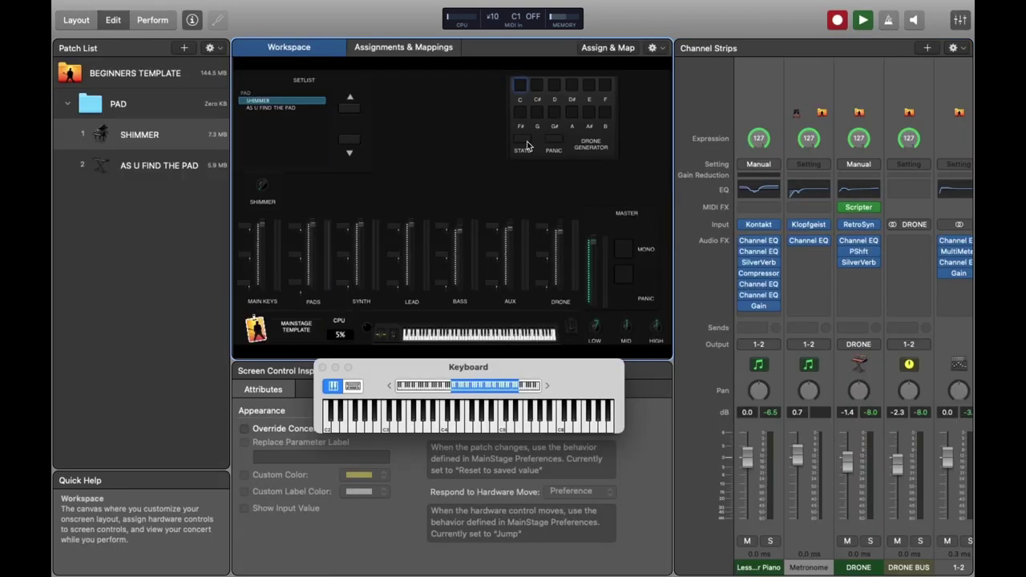
Step: With the SHIMMER patch active, start the drone on C using STATE and switch its note to C# and A
left_click(525, 142)
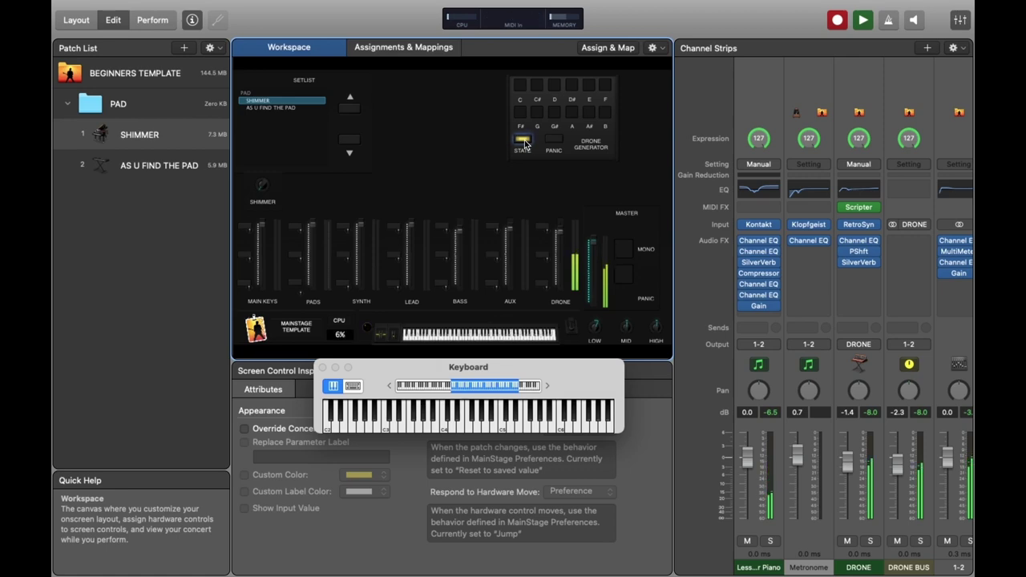
left_click(537, 88)
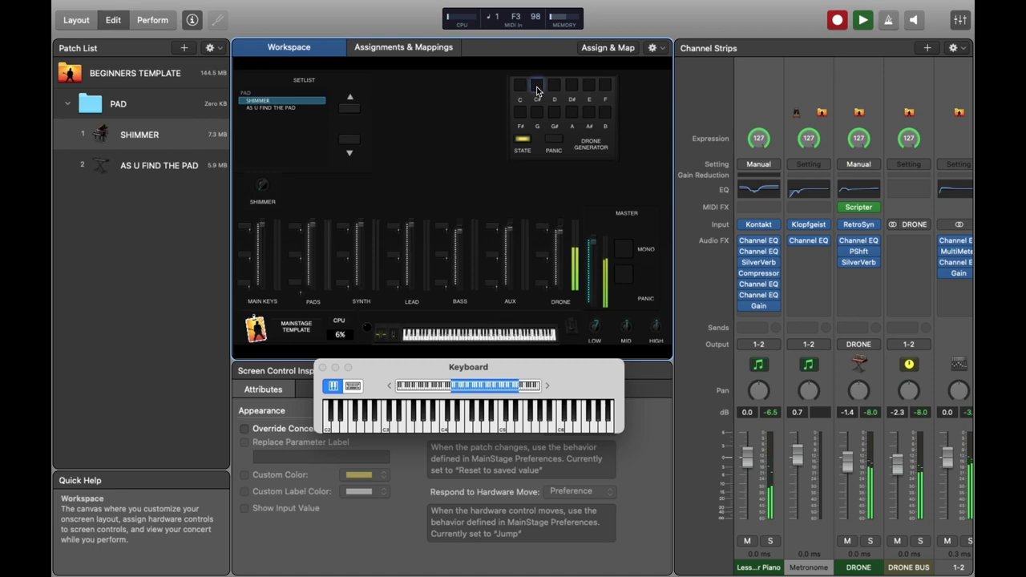
left_click(573, 116)
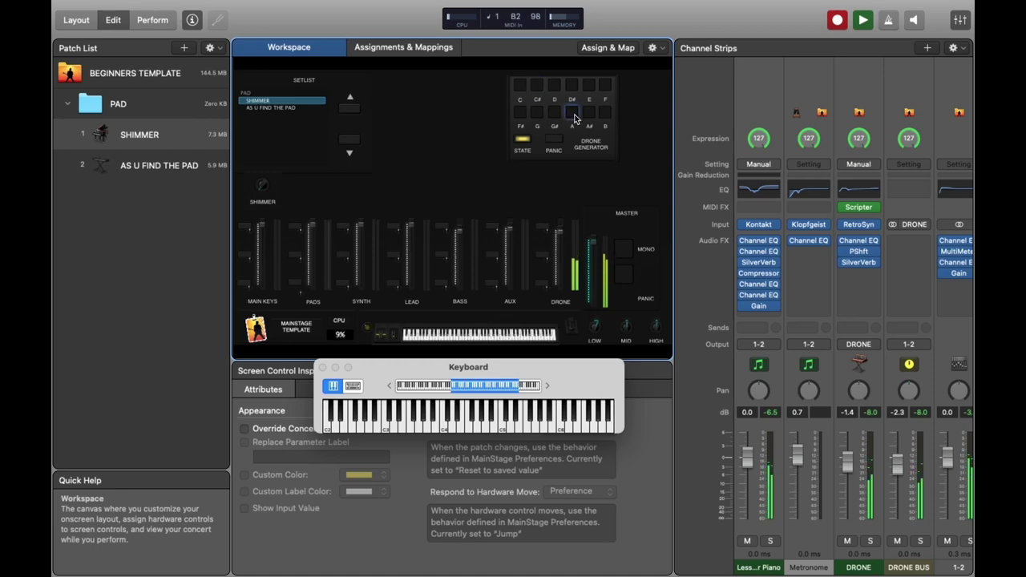